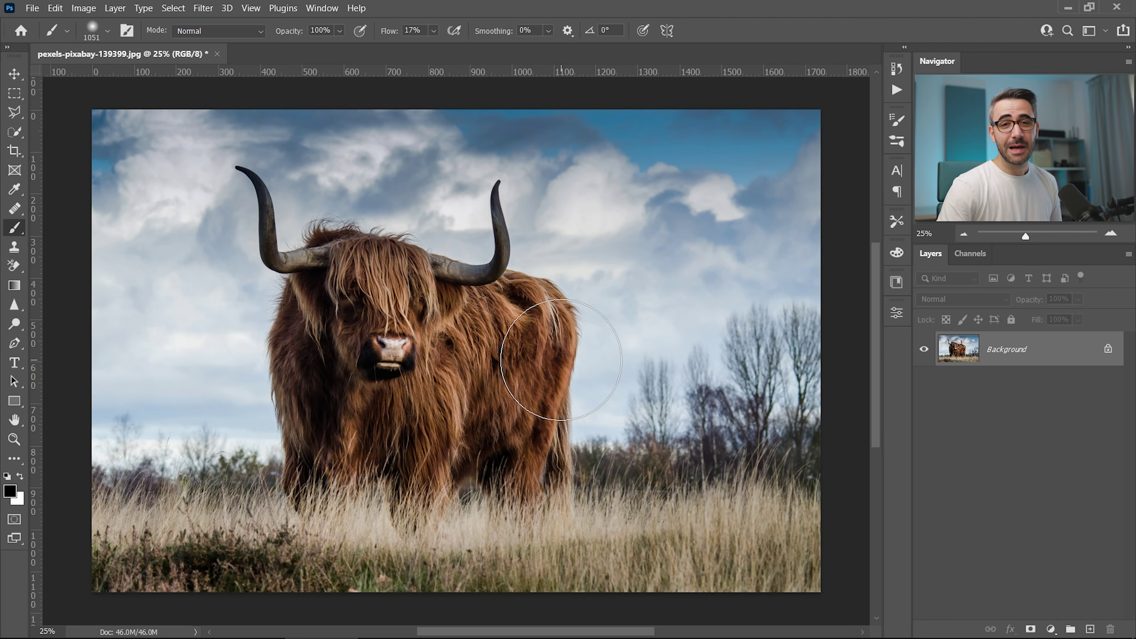
Resize the image to a width of 2500 pixels, keeping its proportions and the Preserve Details 2.0 resampling.
{"action": "left_click", "coordinate": [85, 8]}
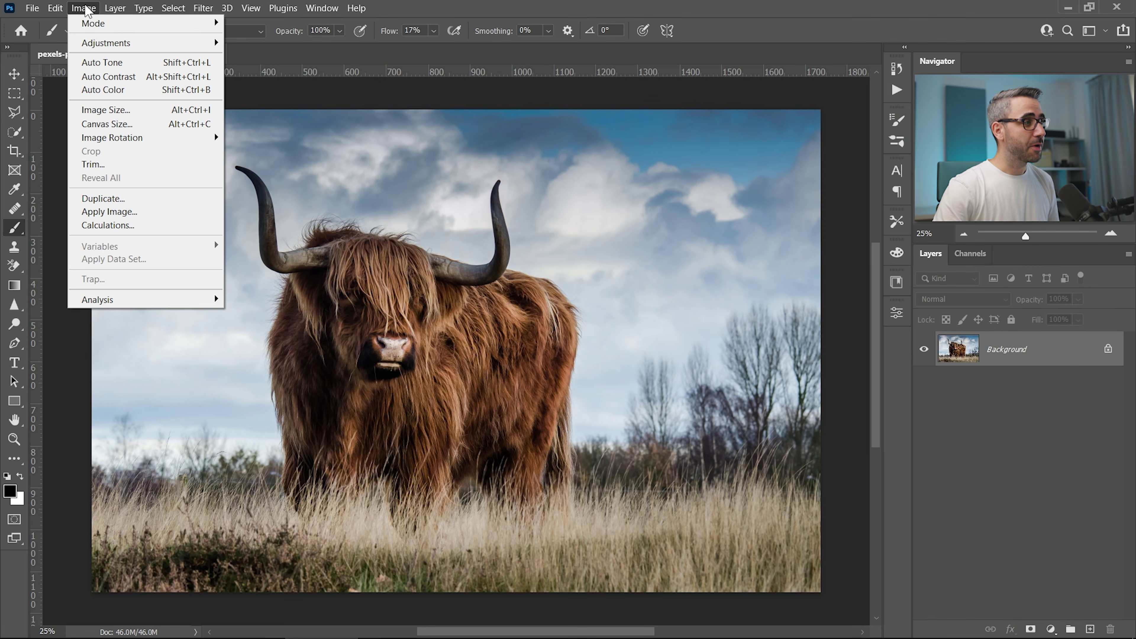
{"action": "left_click", "coordinate": [105, 109]}
{"action": "left_click_drag", "start_coordinate": [454, 271], "coordinate": [549, 243]}
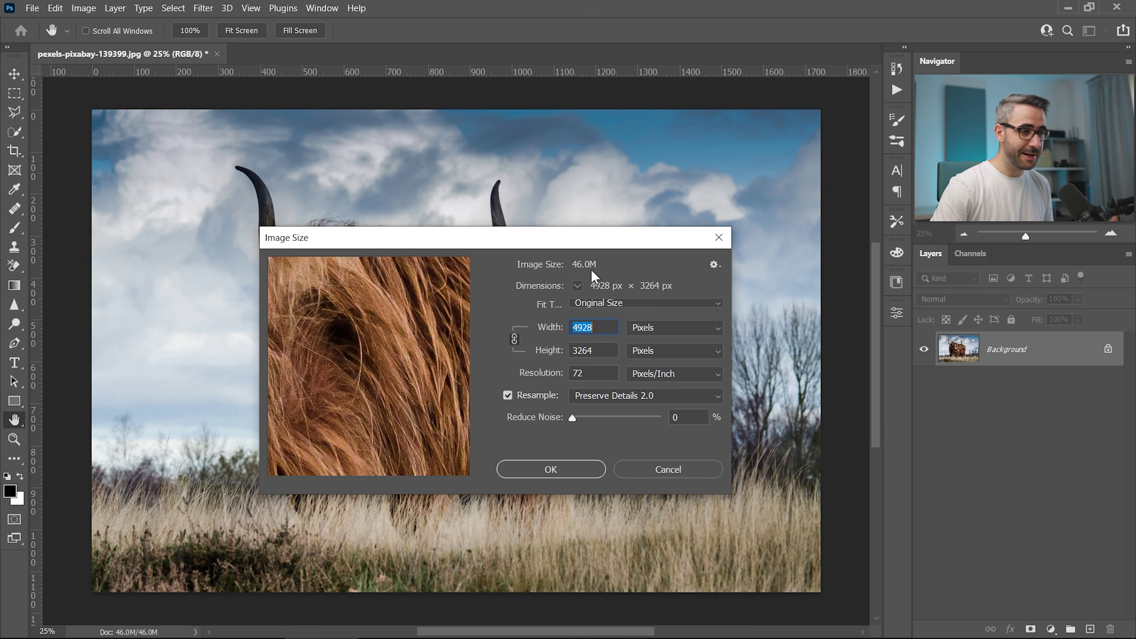
{"action": "type", "text": "2500"}
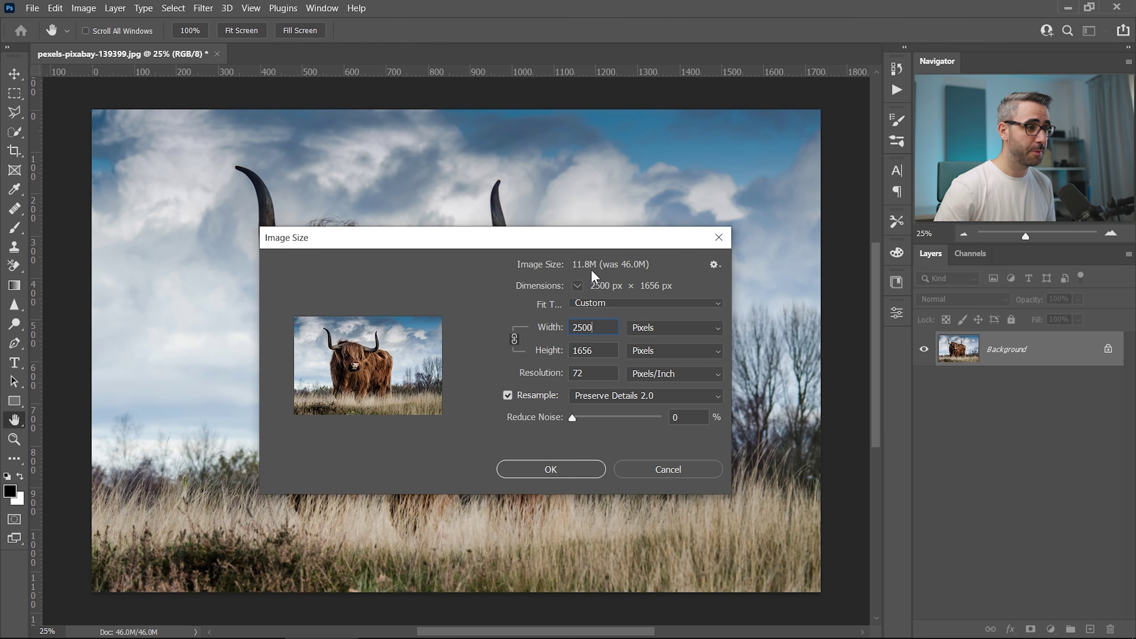
{"action": "left_click", "coordinate": [551, 468]}
{"action": "key", "text": "b"}
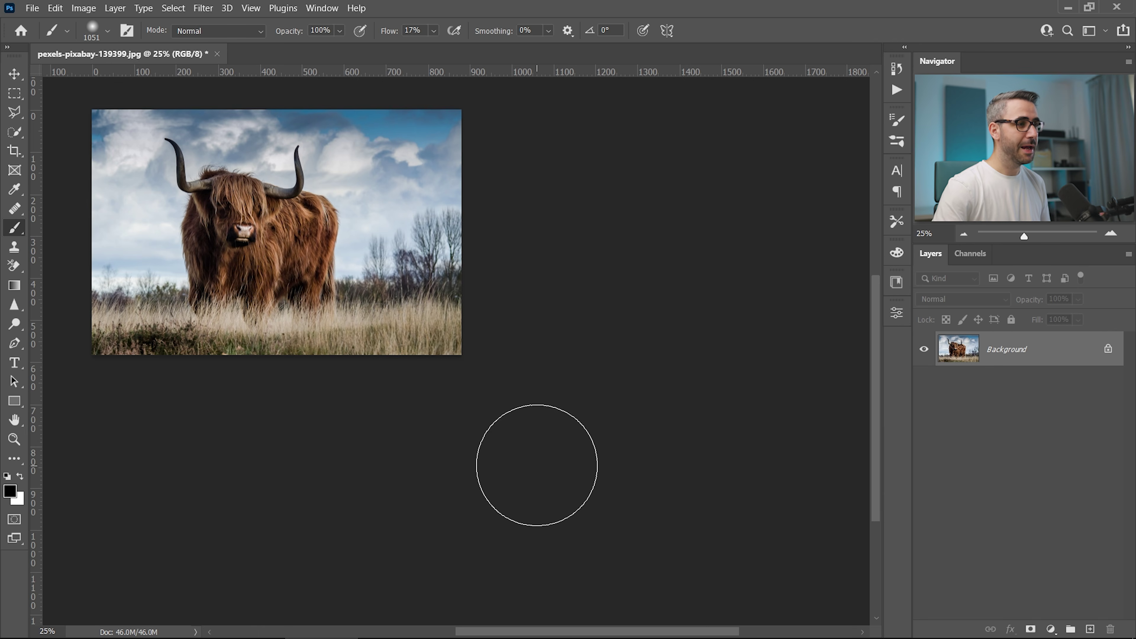
Duplicate the background layer twice, naming the lower copy Animal and the upper copy Horns.
{"action": "key", "text": "ctrl+0"}
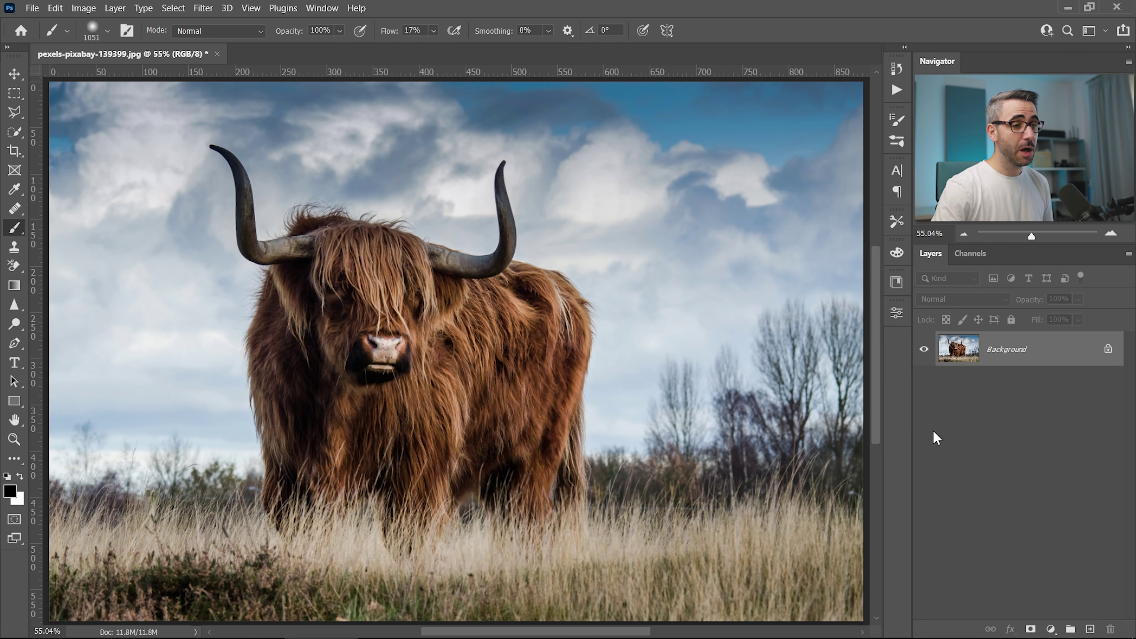
{"action": "key", "text": "ctrl+minus"}
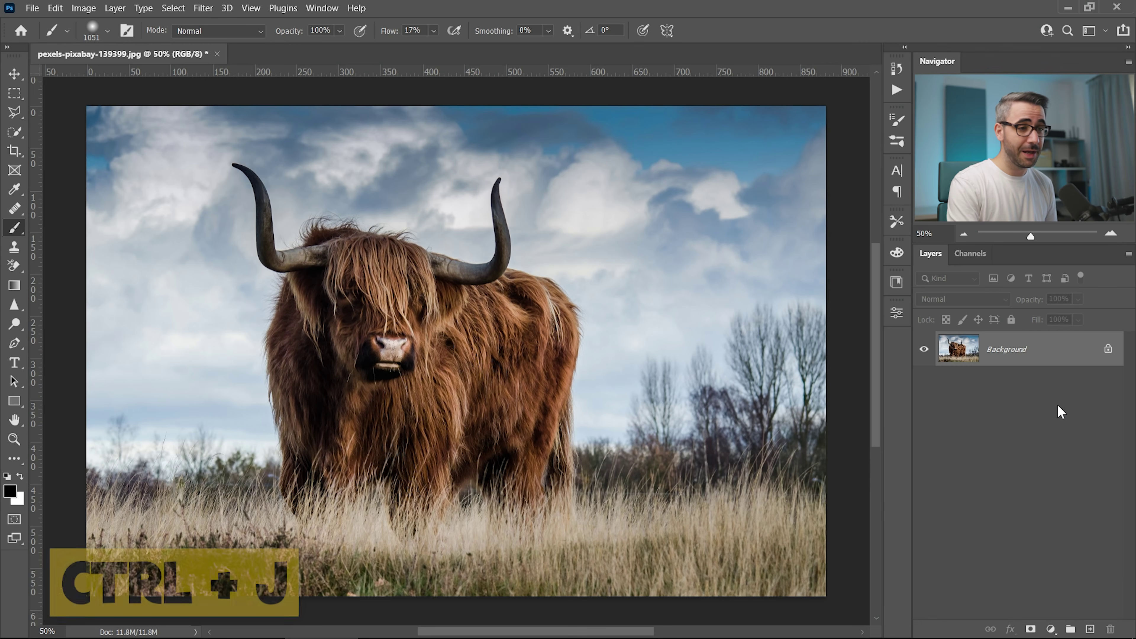
{"action": "key", "text": "ctrl+j"}
{"action": "key", "text": "ctrl+j"}
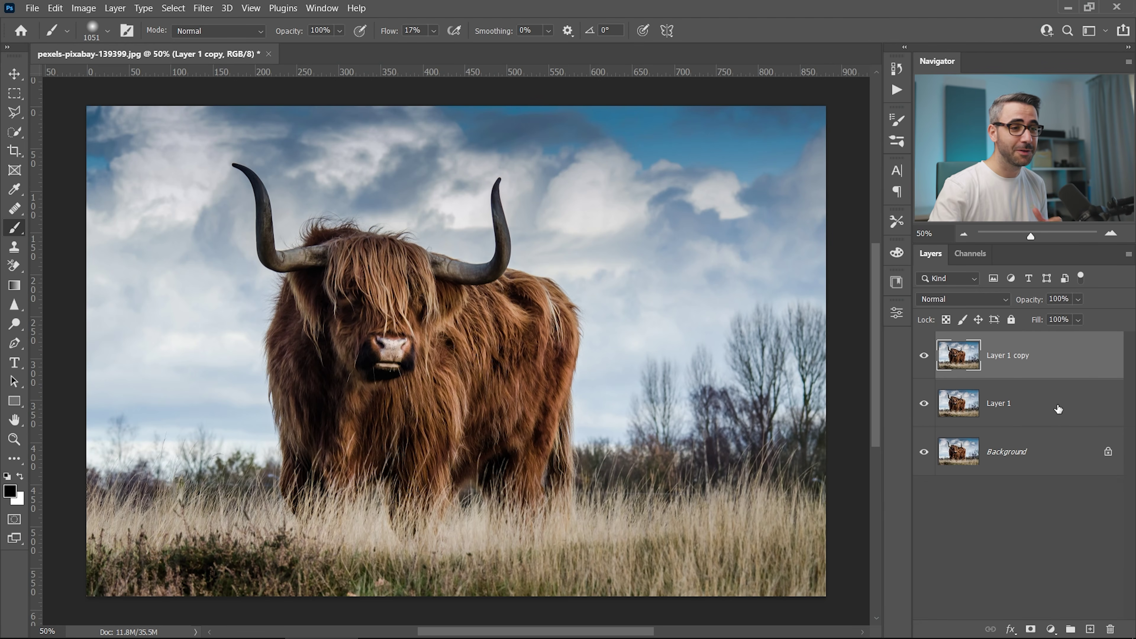
{"action": "double_click", "coordinate": [1026, 416]}
{"action": "key", "text": "Return"}
{"action": "double_click", "coordinate": [1004, 353]}
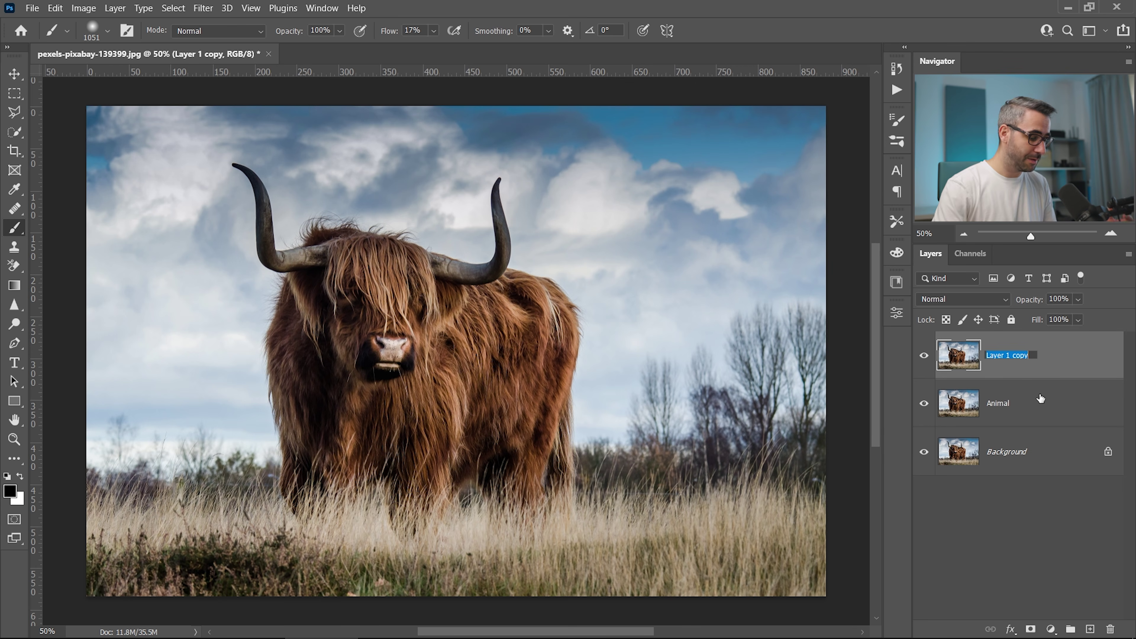
{"action": "type", "text": "Horns"}
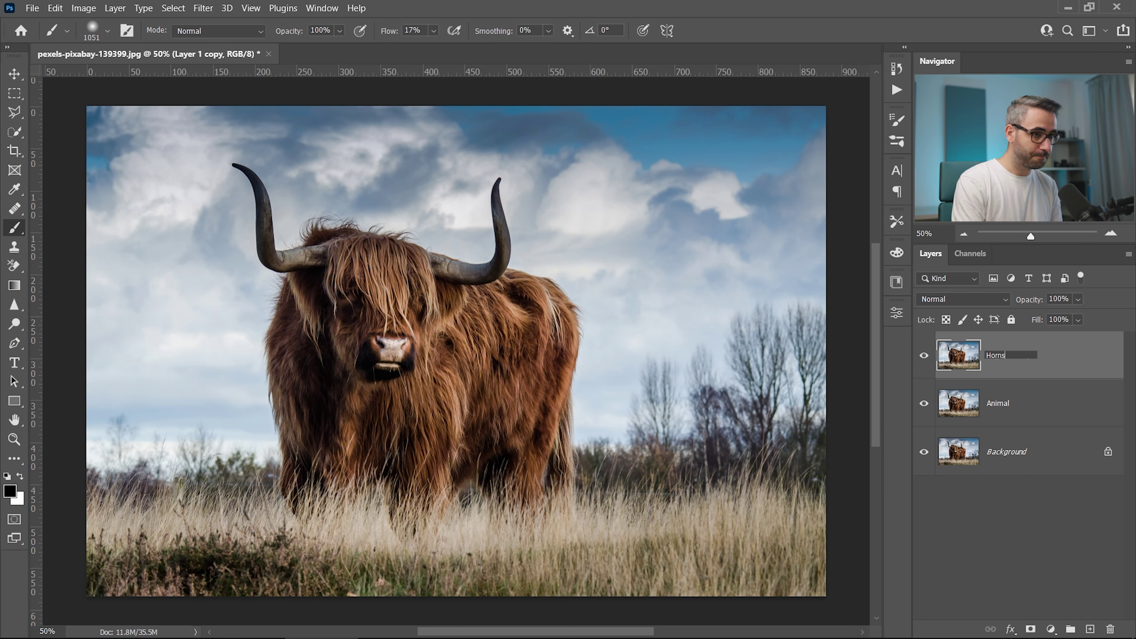
{"action": "key", "text": "Return"}
Hide the Horns layer and create a selection of the animal on the Animal layer with Select Subject.
{"action": "left_click", "coordinate": [924, 357]}
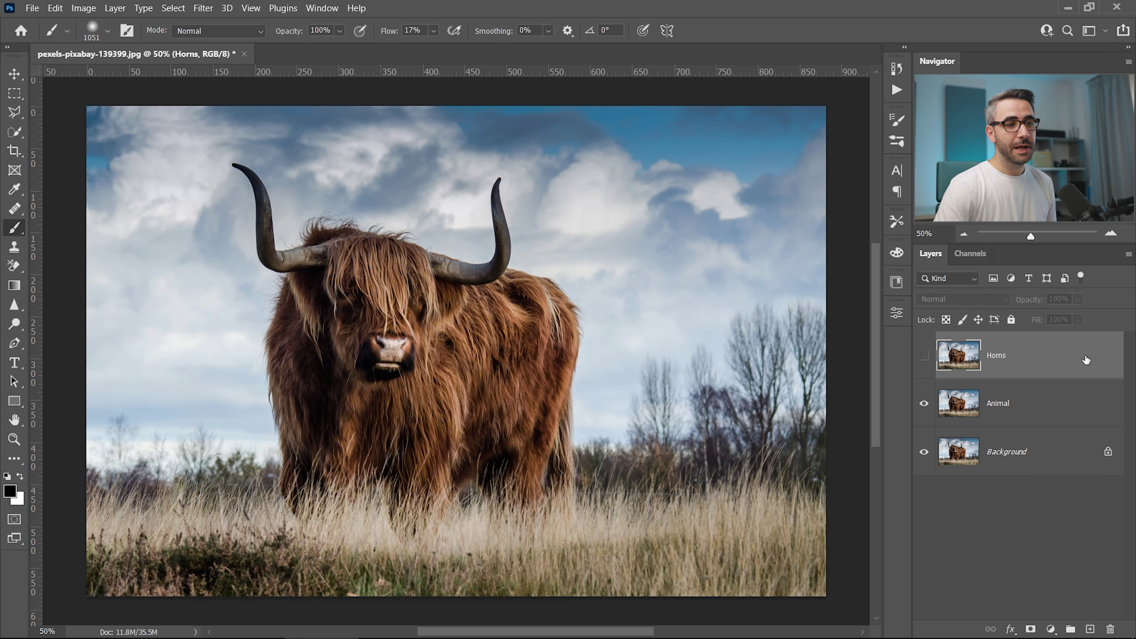
{"action": "left_click", "coordinate": [1058, 407]}
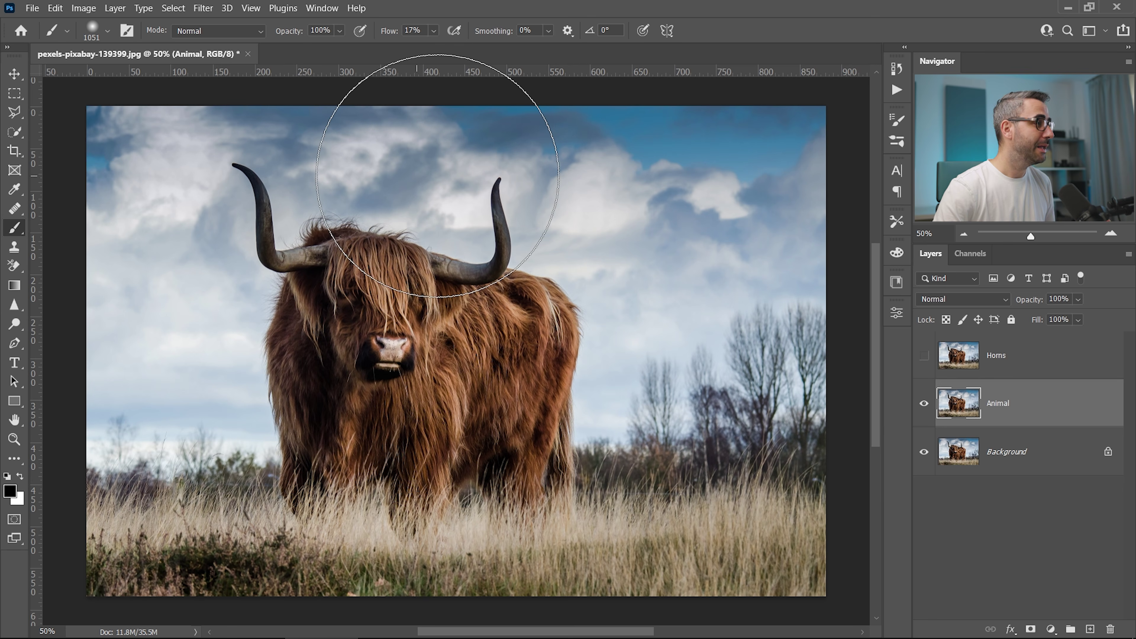
{"action": "left_click", "coordinate": [15, 133]}
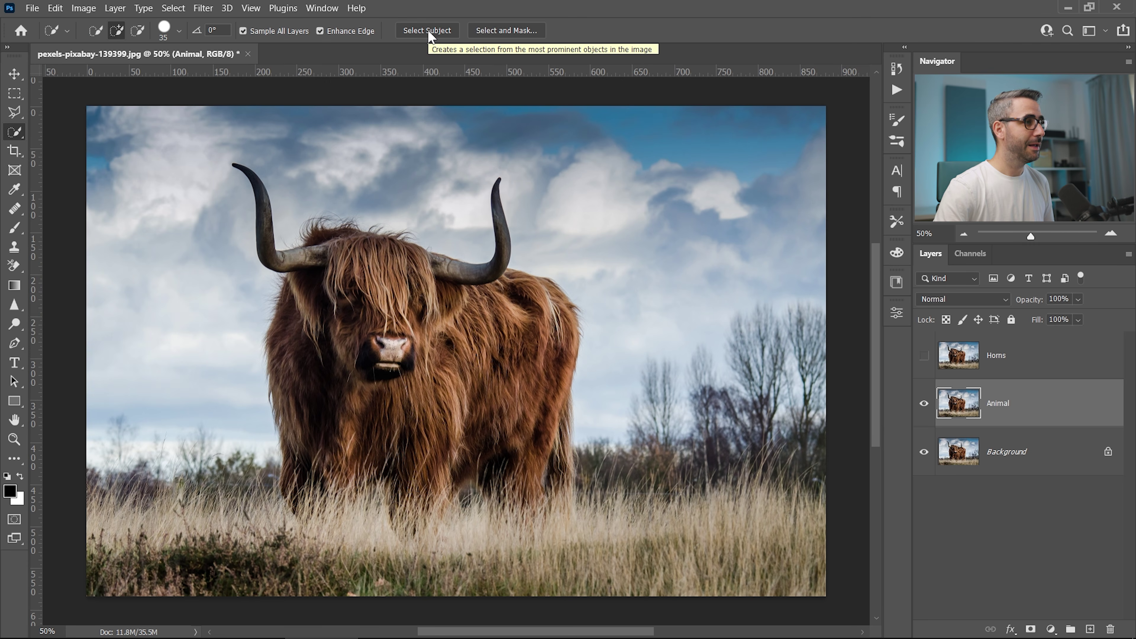
{"action": "left_click", "coordinate": [425, 31]}
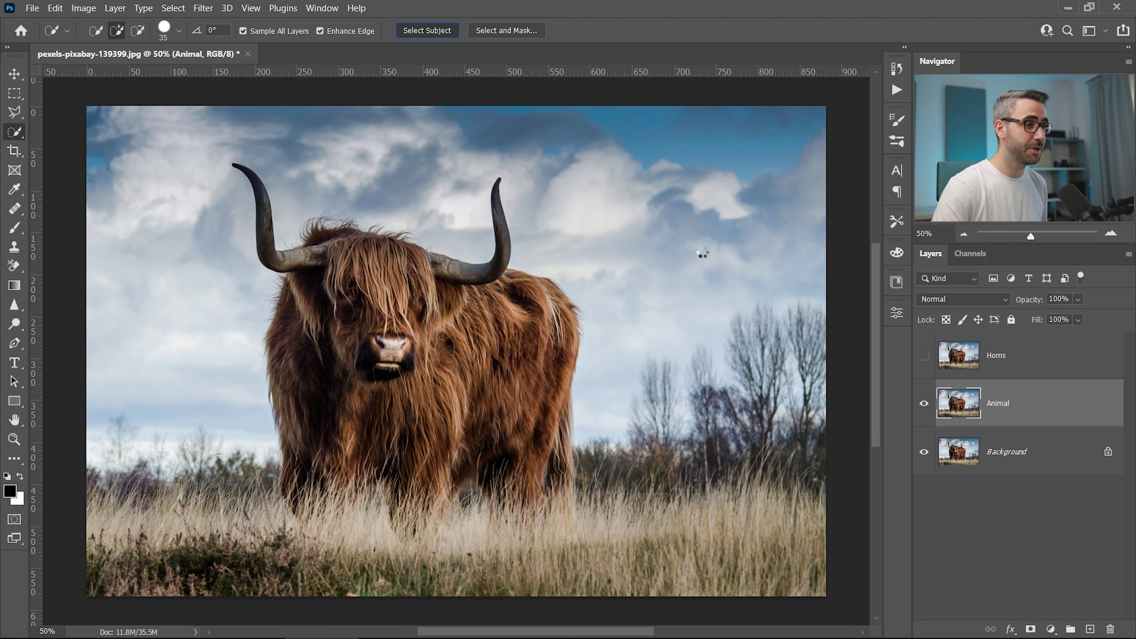
{"action": "key", "text": "z"}
{"action": "left_click_drag", "start_coordinate": [310, 198], "coordinate": [363, 208]}
{"action": "key", "text": "w"}
{"action": "left_click_drag", "start_coordinate": [433, 256], "coordinate": [490, 281]}
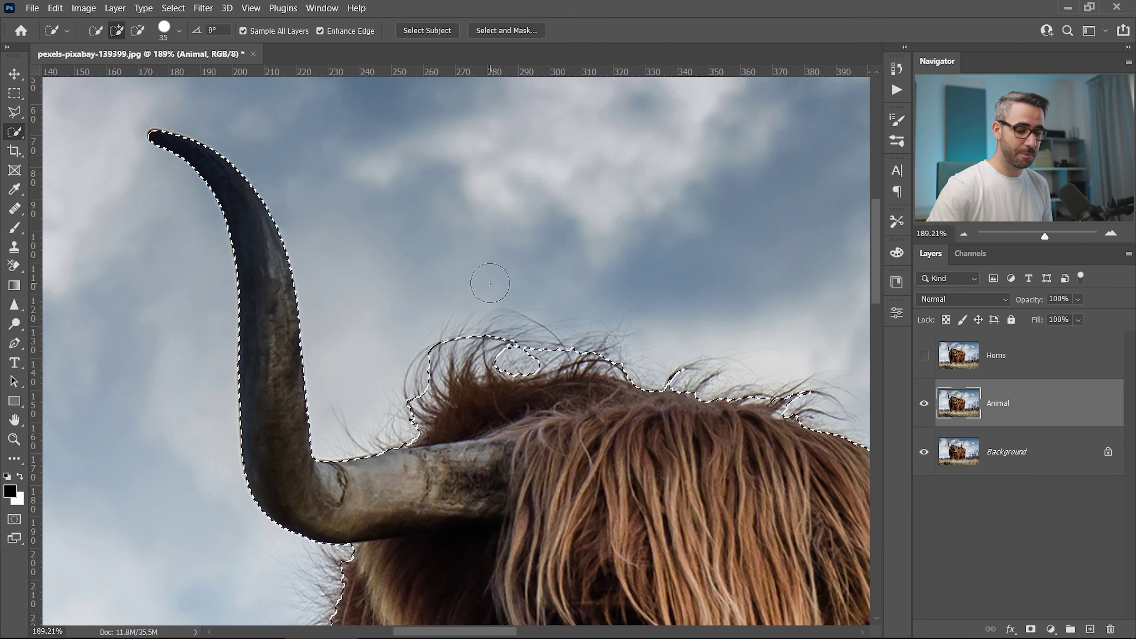
{"action": "key", "text": "ctrl+0"}
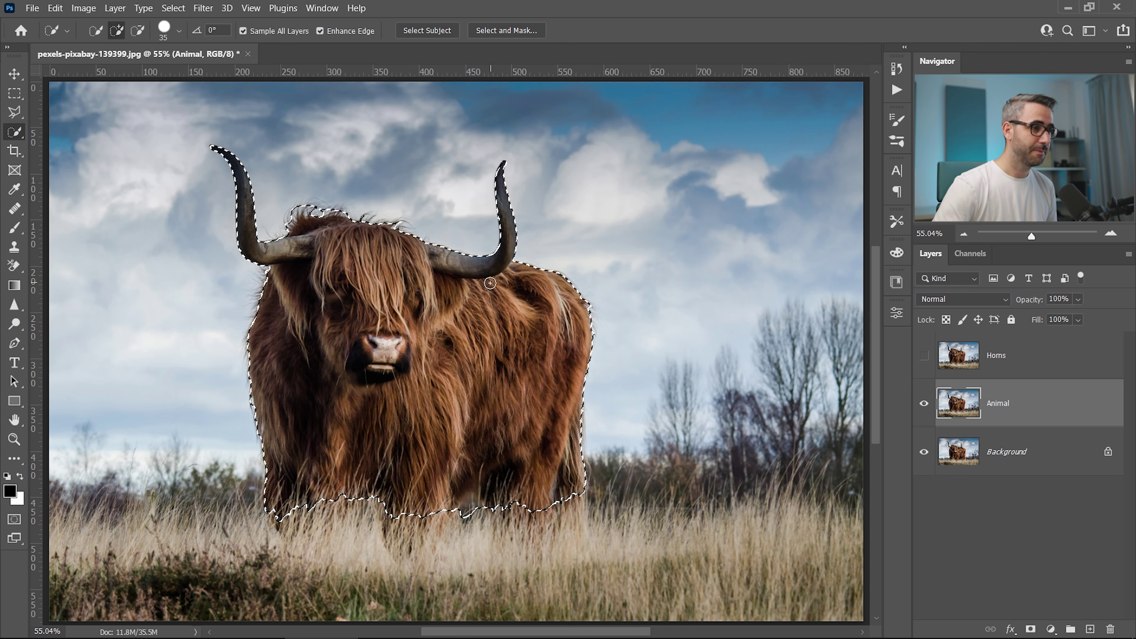
Open the selection in Select and Mask and refine the fur edges along the animal's flanks with the Refine Edge Brush at size 54.
{"action": "left_click", "coordinate": [501, 32]}
{"action": "left_click", "coordinate": [297, 183]}
{"action": "left_click", "coordinate": [225, 169]}
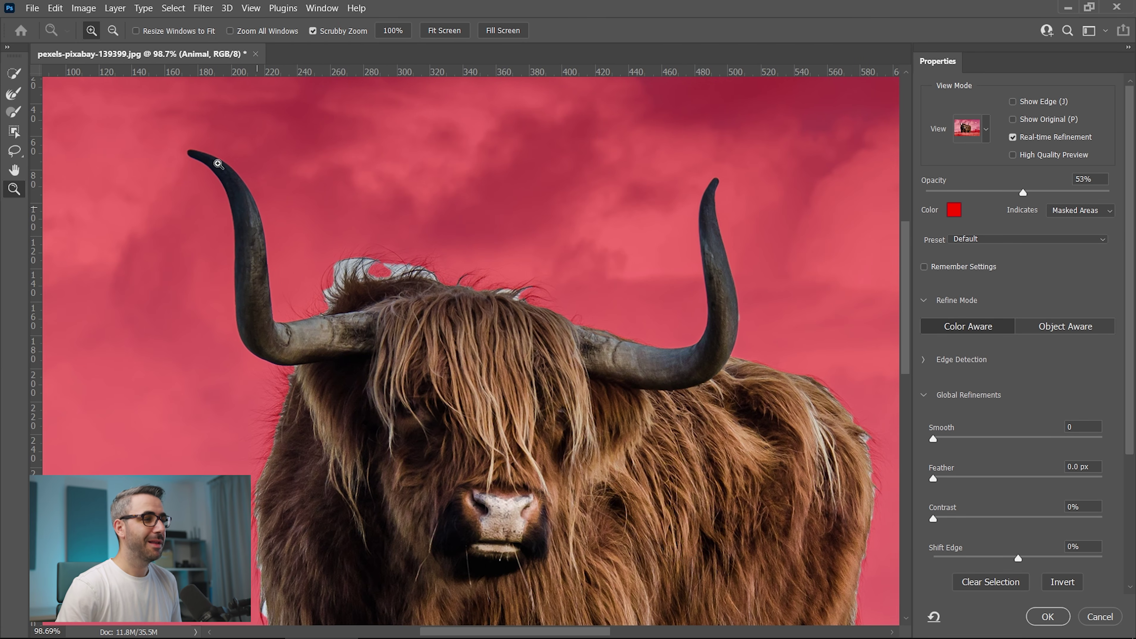
{"action": "key", "text": "r"}
{"action": "left_click_drag", "start_coordinate": [692, 441], "coordinate": [510, 299]}
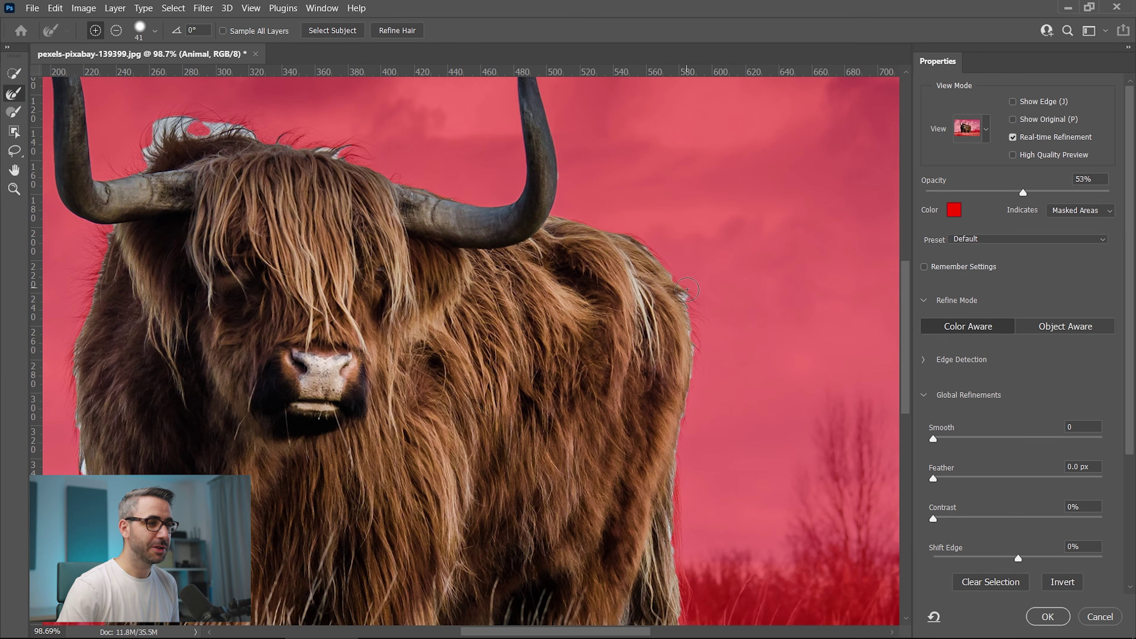
{"action": "left_click_drag", "start_coordinate": [413, 450], "coordinate": [635, 276]}
{"action": "left_click_drag", "start_coordinate": [408, 242], "coordinate": [375, 446]}
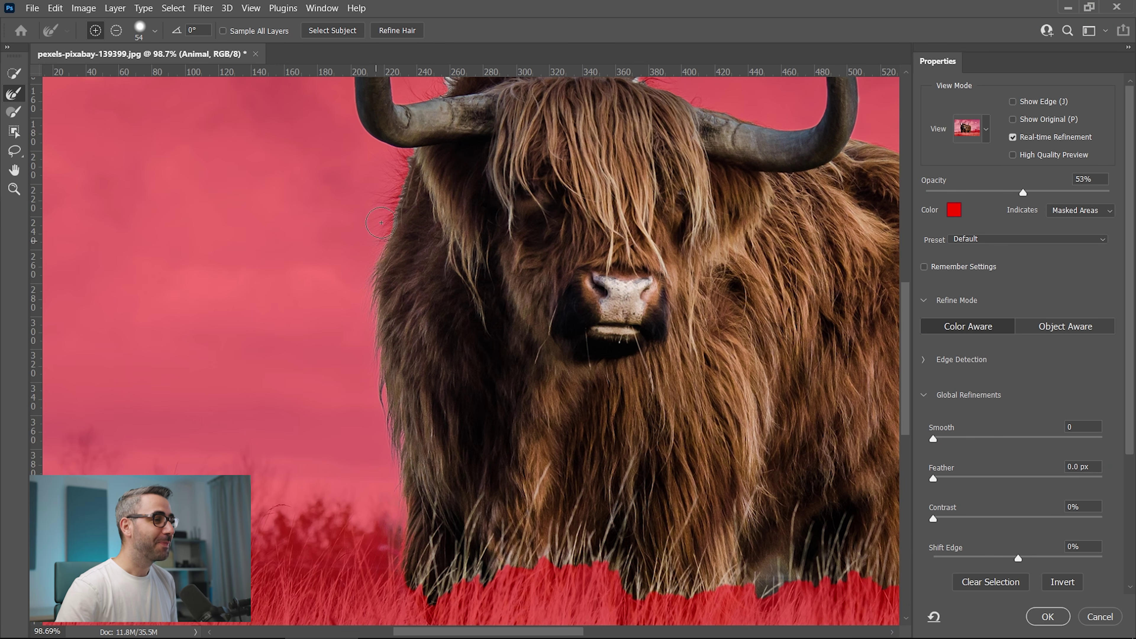
{"action": "left_click_drag", "start_coordinate": [381, 223], "coordinate": [405, 152]}
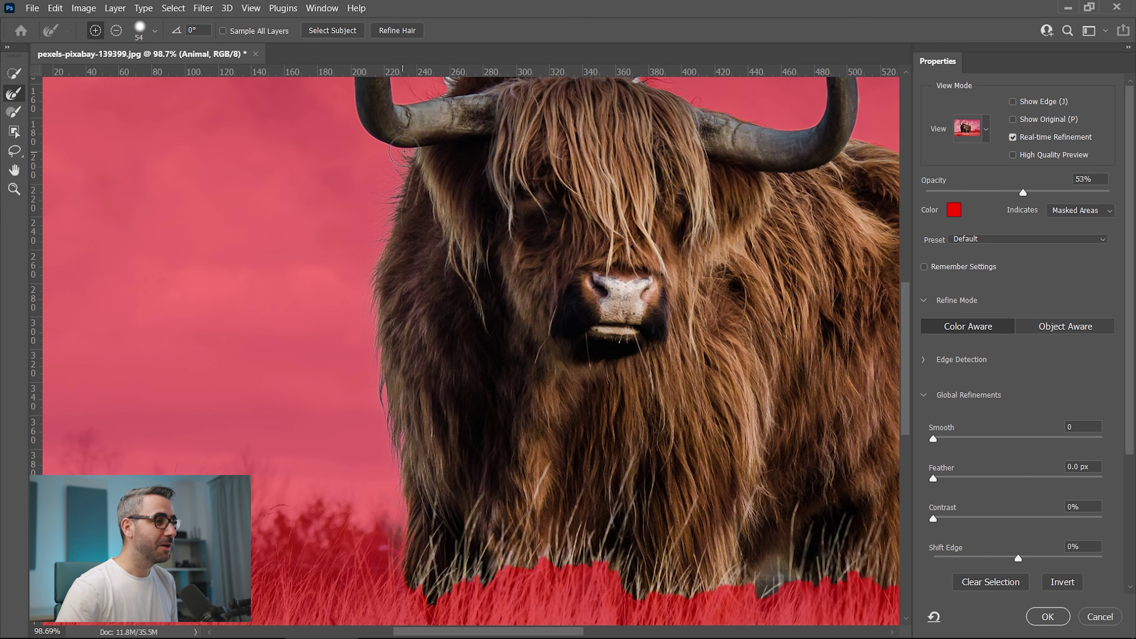
Refine the stray hairs on top of the animal's head between the horns with the Refine Edge Brush.
{"action": "scroll", "coordinate": [400, 369], "scroll_direction": "up", "scroll_amount": 5}
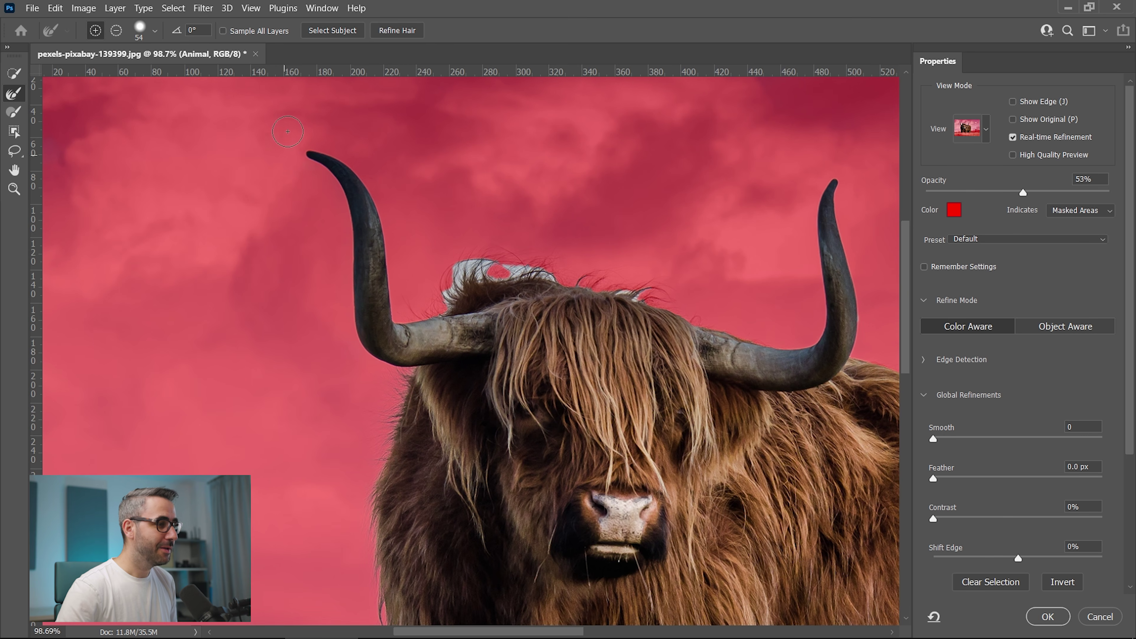
{"action": "mouse_move", "coordinate": [402, 313]}
{"action": "left_mouse_down"}
{"action": "mouse_move", "coordinate": [460, 275]}
{"action": "mouse_move", "coordinate": [503, 271]}
{"action": "left_mouse_up"}
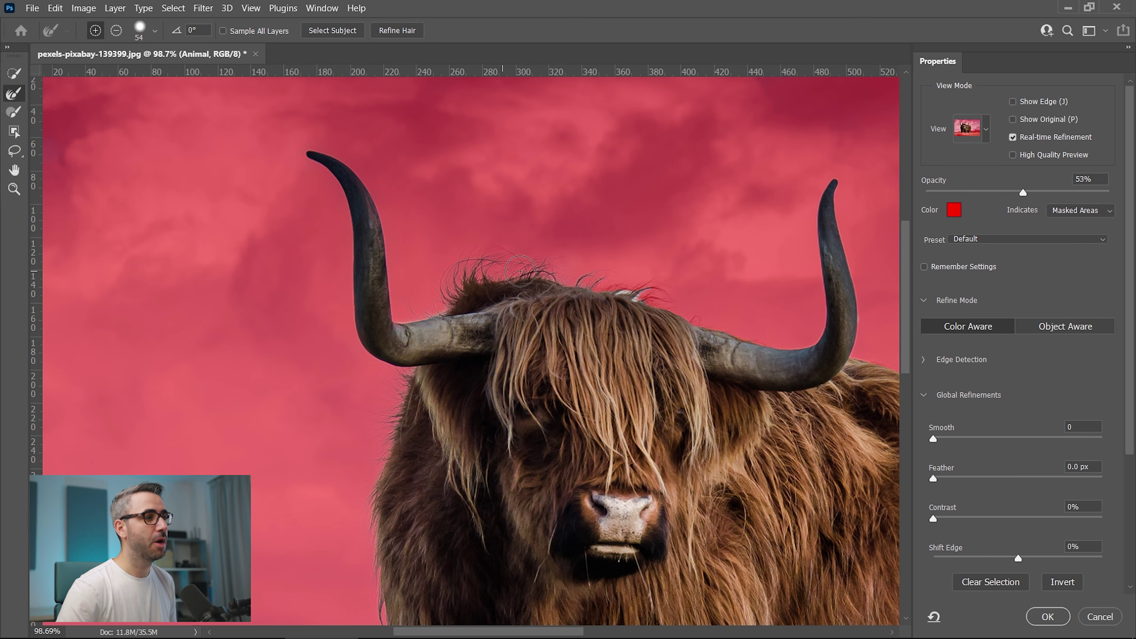
{"action": "mouse_move", "coordinate": [433, 299]}
{"action": "left_mouse_down"}
{"action": "mouse_move", "coordinate": [568, 277]}
{"action": "mouse_move", "coordinate": [671, 295]}
{"action": "left_mouse_up"}
Refine the selection edge along the animal's back and rump and where its legs meet the grass.
{"action": "scroll", "coordinate": [730, 326], "scroll_direction": "right", "scroll_amount": 5}
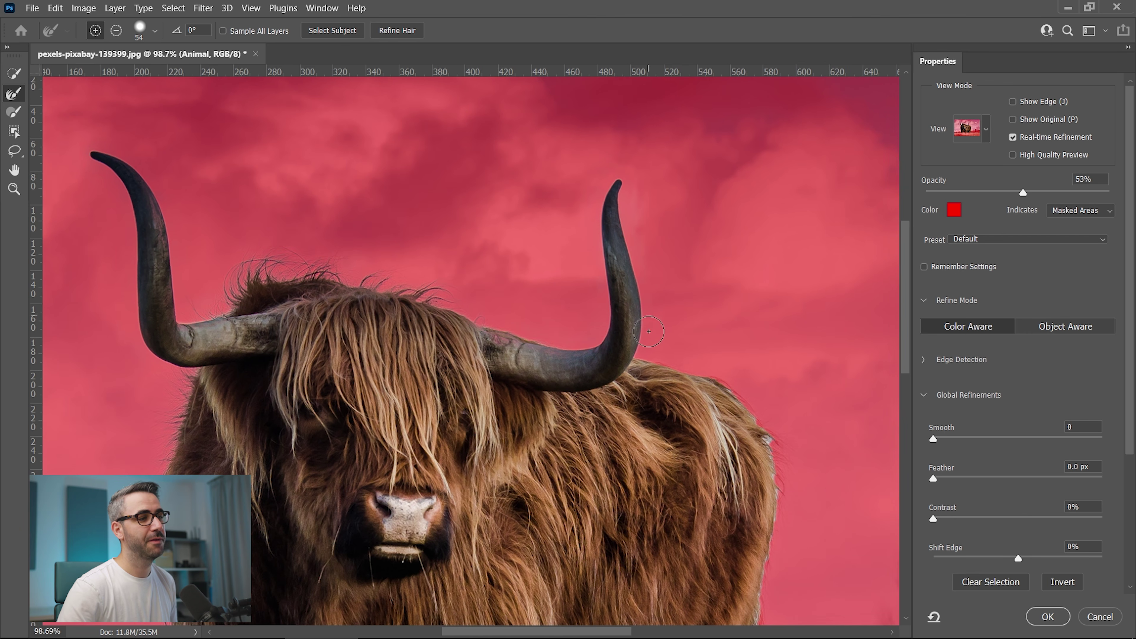
{"action": "left_click_drag", "start_coordinate": [750, 403], "coordinate": [765, 433]}
{"action": "left_click_drag", "start_coordinate": [812, 379], "coordinate": [718, 134]}
{"action": "mouse_move", "coordinate": [676, 317]}
{"action": "left_mouse_down"}
{"action": "mouse_move", "coordinate": [655, 423]}
{"action": "mouse_move", "coordinate": [680, 501]}
{"action": "mouse_move", "coordinate": [669, 492]}
{"action": "mouse_move", "coordinate": [766, 271]}
{"action": "left_mouse_up"}
{"action": "mouse_move", "coordinate": [768, 315]}
{"action": "left_mouse_down"}
{"action": "mouse_move", "coordinate": [719, 342]}
{"action": "mouse_move", "coordinate": [564, 364]}
{"action": "mouse_move", "coordinate": [459, 371]}
{"action": "mouse_move", "coordinate": [368, 333]}
{"action": "mouse_move", "coordinate": [261, 349]}
{"action": "mouse_move", "coordinate": [446, 376]}
{"action": "mouse_move", "coordinate": [675, 350]}
{"action": "mouse_move", "coordinate": [736, 317]}
{"action": "left_mouse_up"}
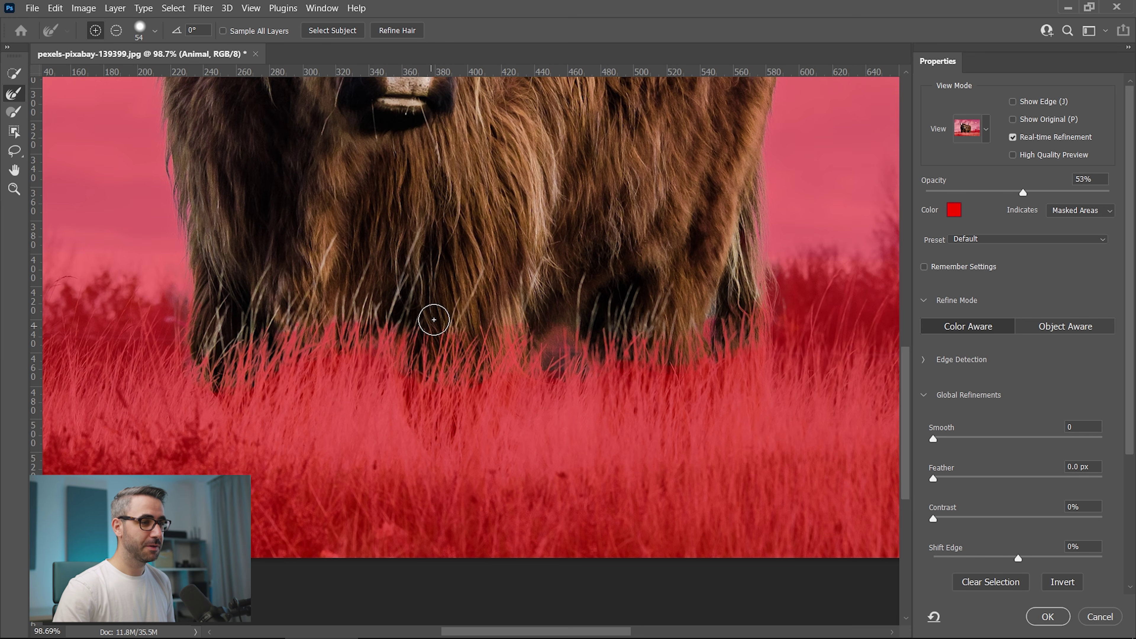
{"action": "left_click_drag", "start_coordinate": [350, 233], "coordinate": [551, 391]}
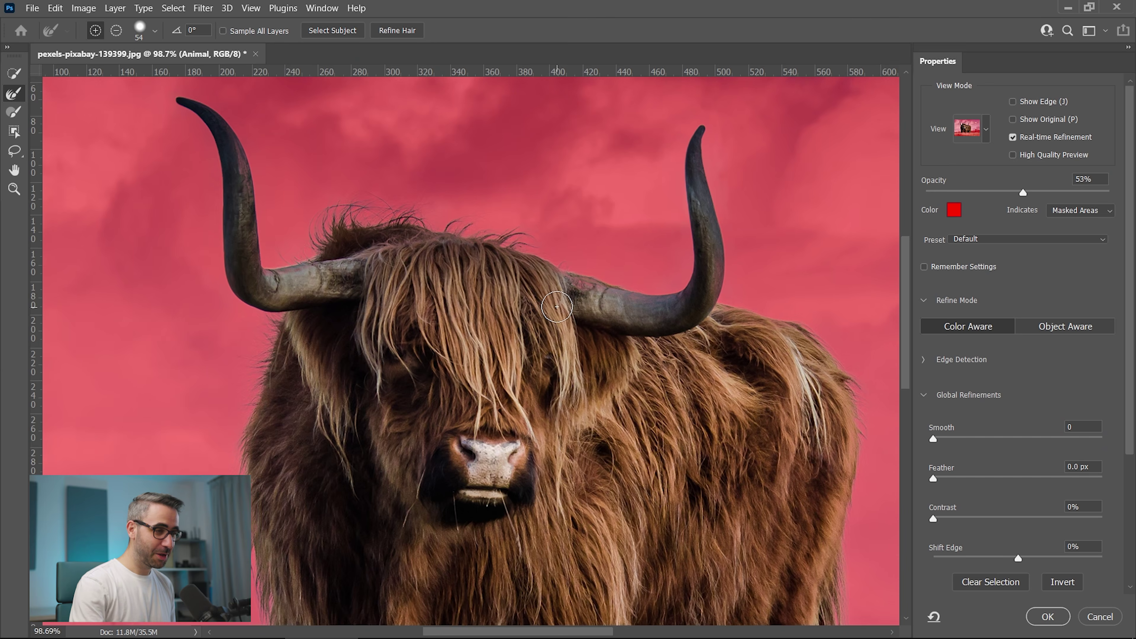
{"action": "key", "text": "ctrl+0"}
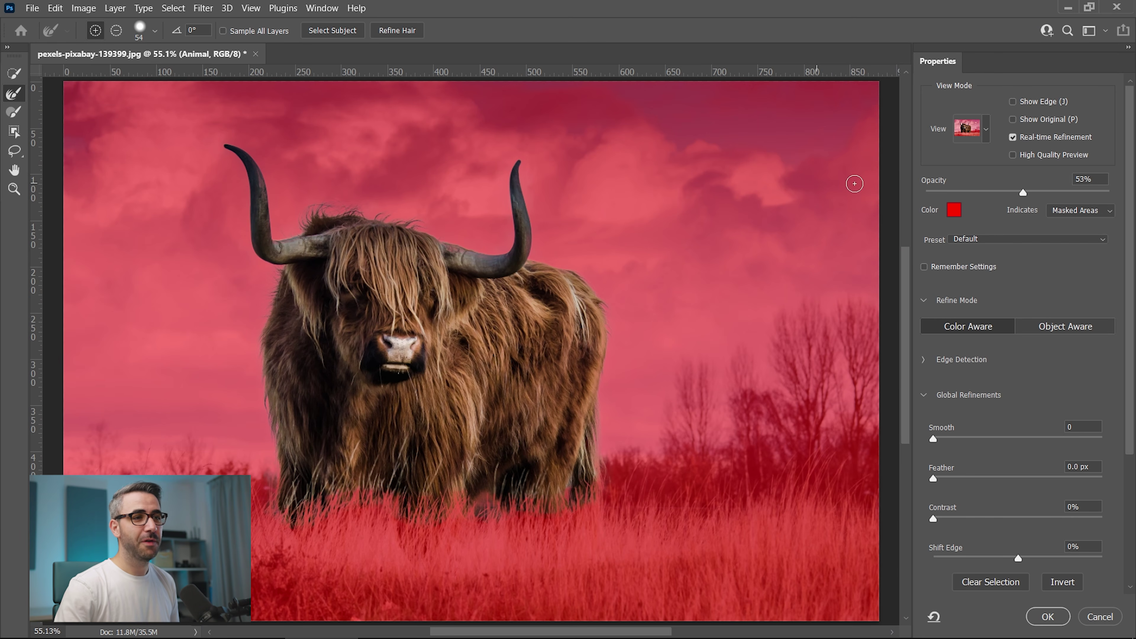
Switch the preview to Black & White and subtract the grey haze around both horns with the Brush tool at size 24.
{"action": "left_click", "coordinate": [986, 132]}
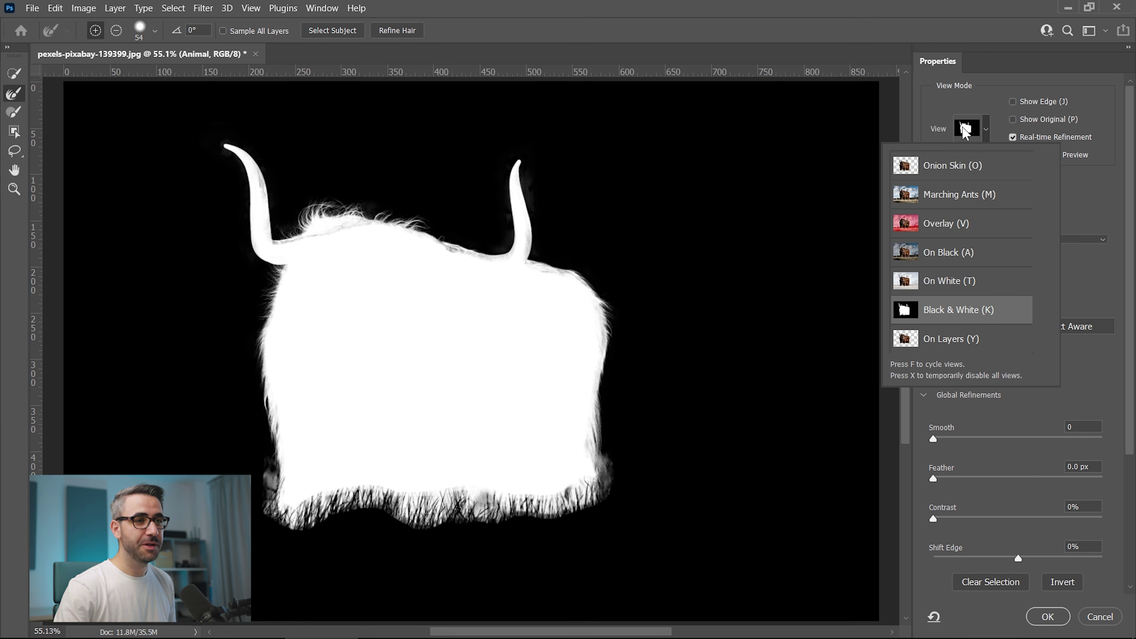
{"action": "left_click", "coordinate": [1084, 265]}
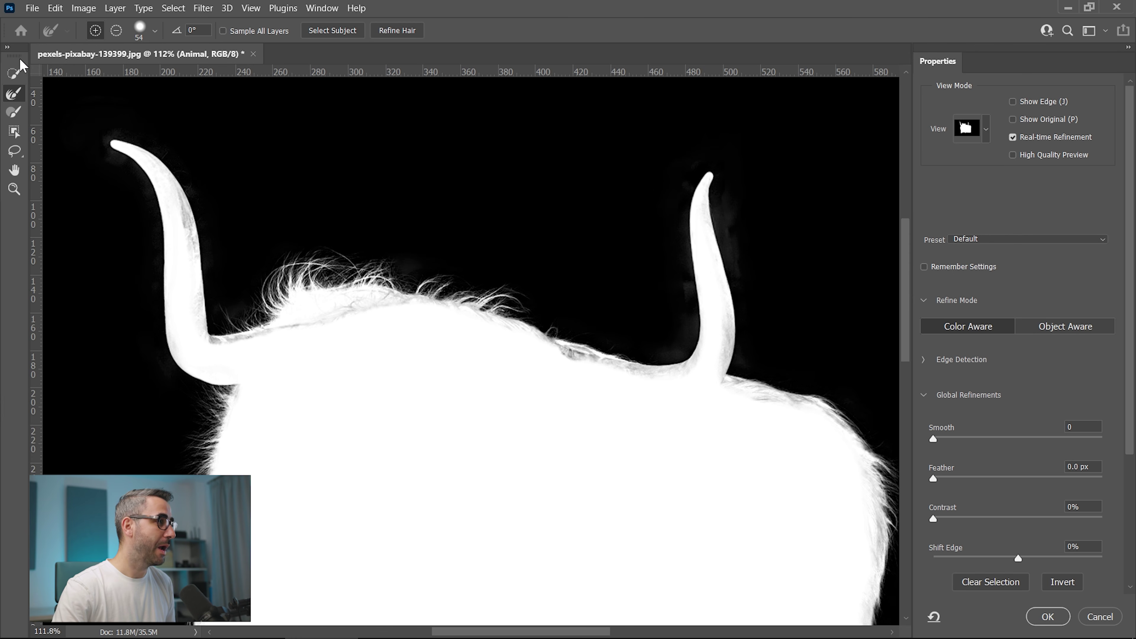
{"action": "left_click", "coordinate": [13, 112]}
{"action": "left_click_drag", "start_coordinate": [495, 190], "coordinate": [485, 192]}
{"action": "key", "text": "alt"}
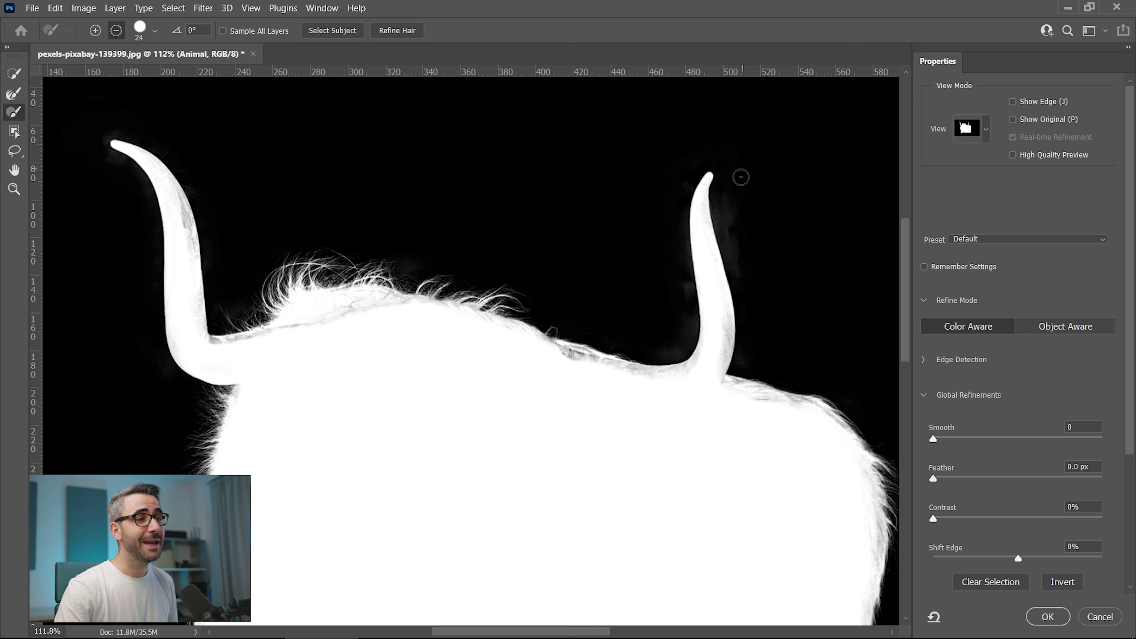
{"action": "mouse_move", "coordinate": [725, 221]}
{"action": "left_mouse_down"}
{"action": "mouse_move", "coordinate": [703, 150]}
{"action": "mouse_move", "coordinate": [680, 213]}
{"action": "mouse_move", "coordinate": [688, 298]}
{"action": "mouse_move", "coordinate": [670, 348]}
{"action": "left_mouse_up"}
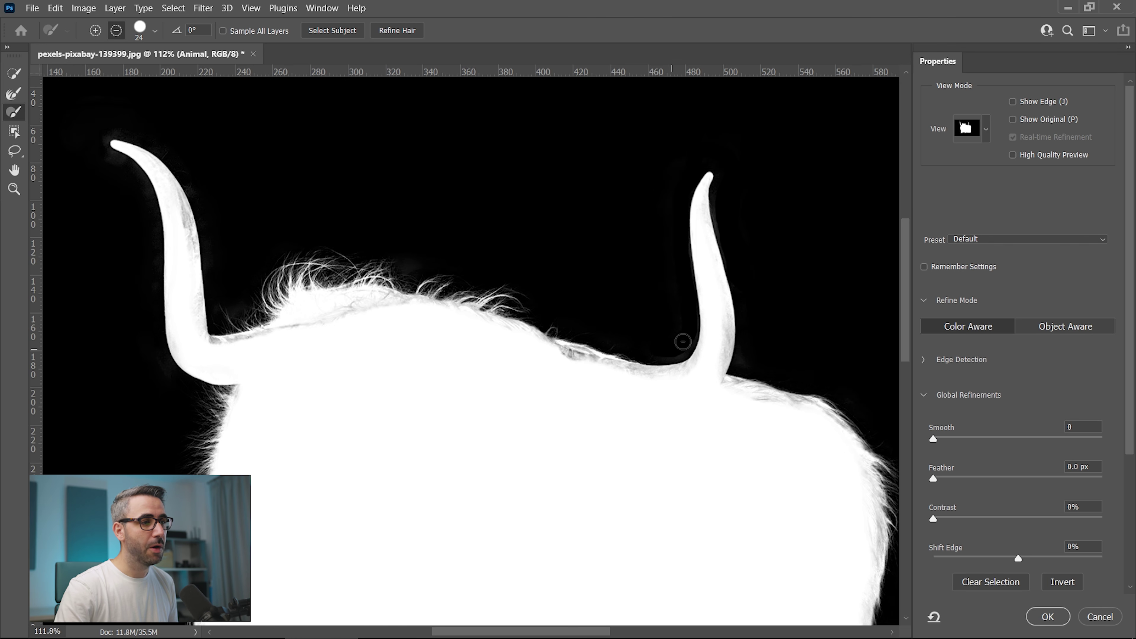
{"action": "mouse_move", "coordinate": [524, 199]}
{"action": "left_mouse_down"}
{"action": "mouse_move", "coordinate": [642, 213]}
{"action": "mouse_move", "coordinate": [603, 215]}
{"action": "left_mouse_up"}
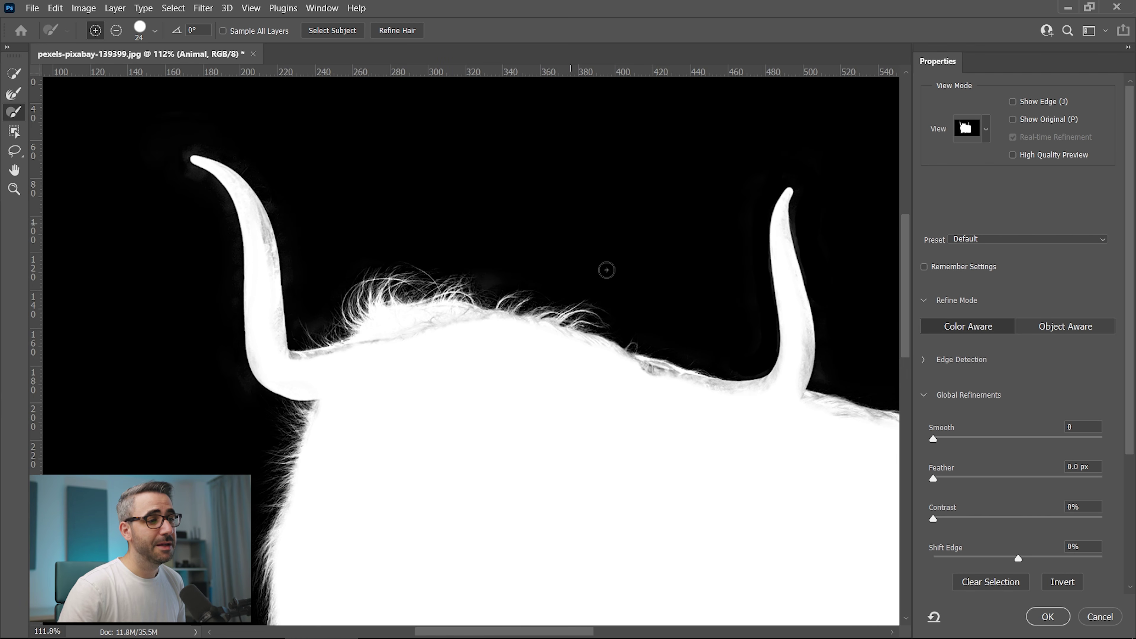
{"action": "key", "text": "alt"}
{"action": "left_click_drag", "start_coordinate": [193, 143], "coordinate": [191, 174]}
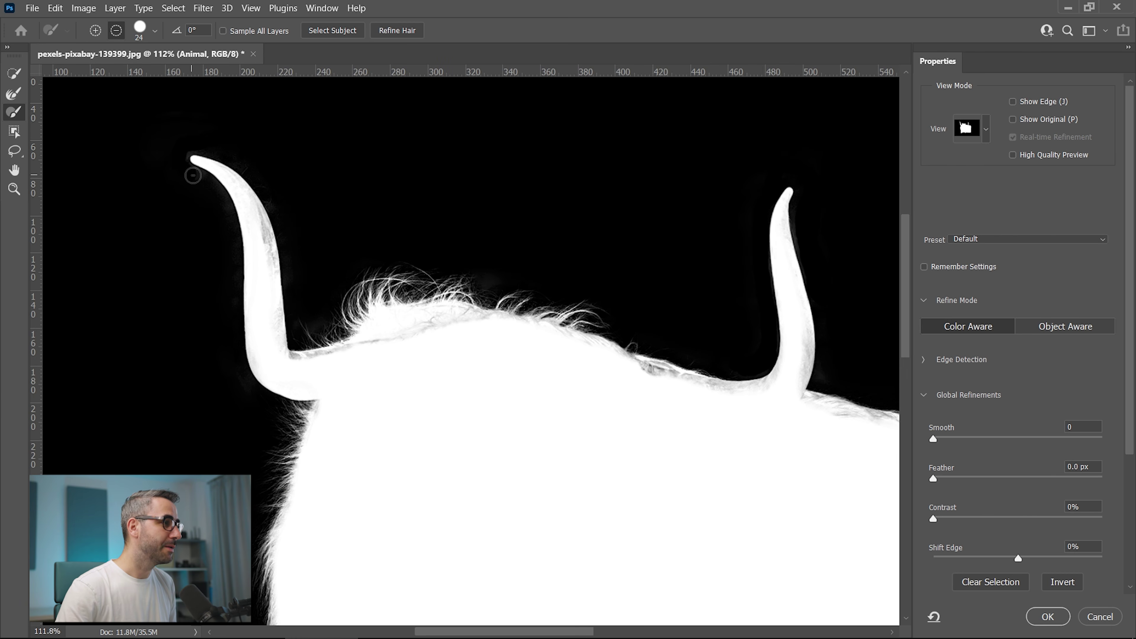
{"action": "left_click_drag", "start_coordinate": [306, 308], "coordinate": [316, 322]}
Enlarge the brush to 63 and add the grey patches inside the head and back to the selection.
{"action": "left_click_drag", "start_coordinate": [478, 256], "coordinate": [496, 281]}
{"action": "left_click_drag", "start_coordinate": [457, 373], "coordinate": [477, 381]}
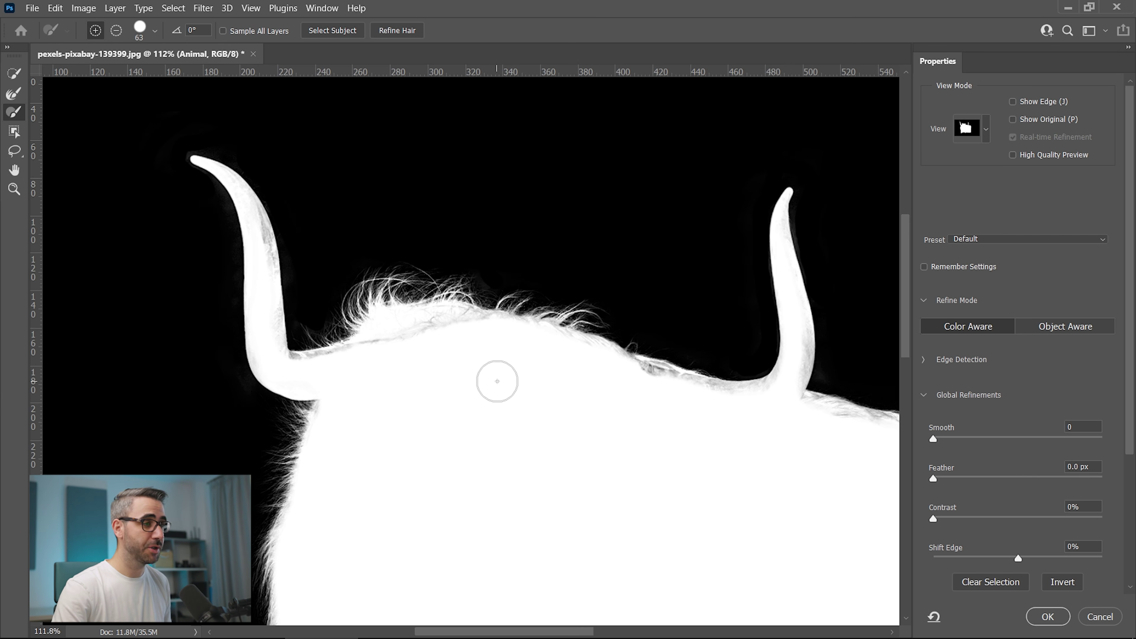
{"action": "mouse_move", "coordinate": [489, 340]}
{"action": "left_mouse_down"}
{"action": "mouse_move", "coordinate": [453, 330]}
{"action": "mouse_move", "coordinate": [366, 354]}
{"action": "left_mouse_up"}
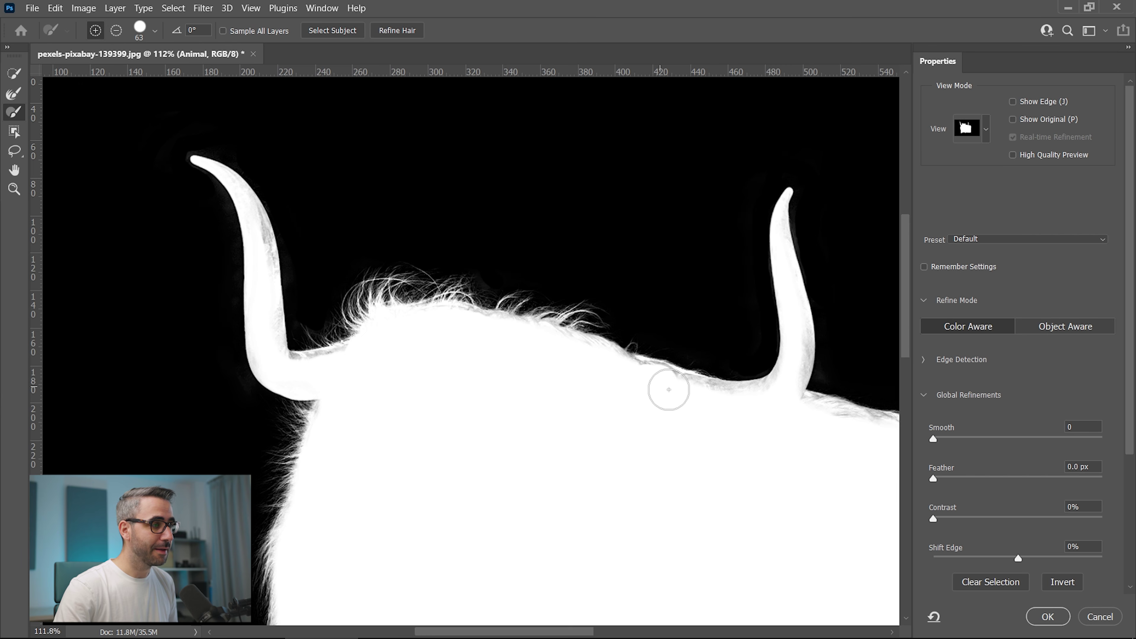
{"action": "scroll", "coordinate": [386, 337], "scroll_direction": "down", "scroll_amount": 2}
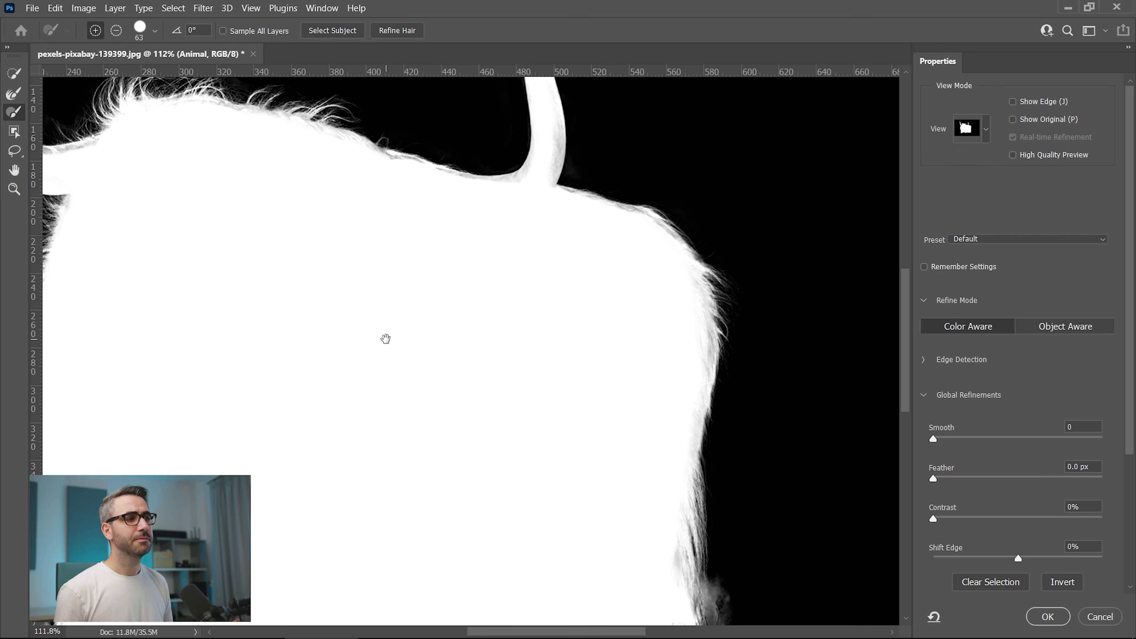
{"action": "scroll", "coordinate": [459, 346], "scroll_direction": "down", "scroll_amount": 2}
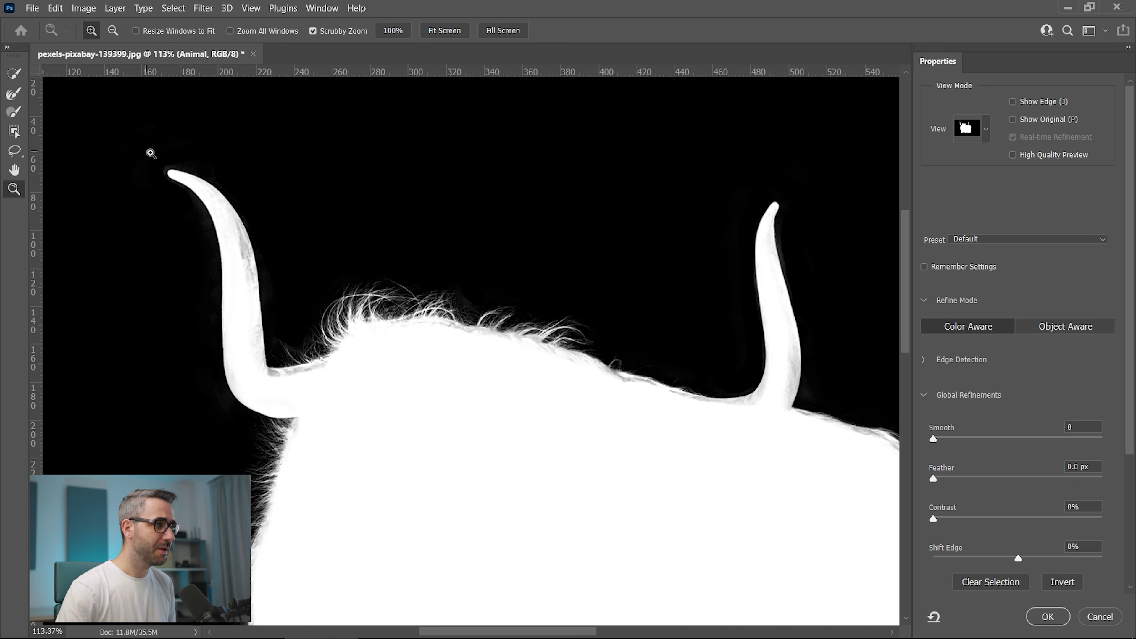
Raise the selection's Contrast to 21% while checking the grey haze around the tip of the left horn.
{"action": "left_click_drag", "start_coordinate": [150, 151], "coordinate": [214, 173]}
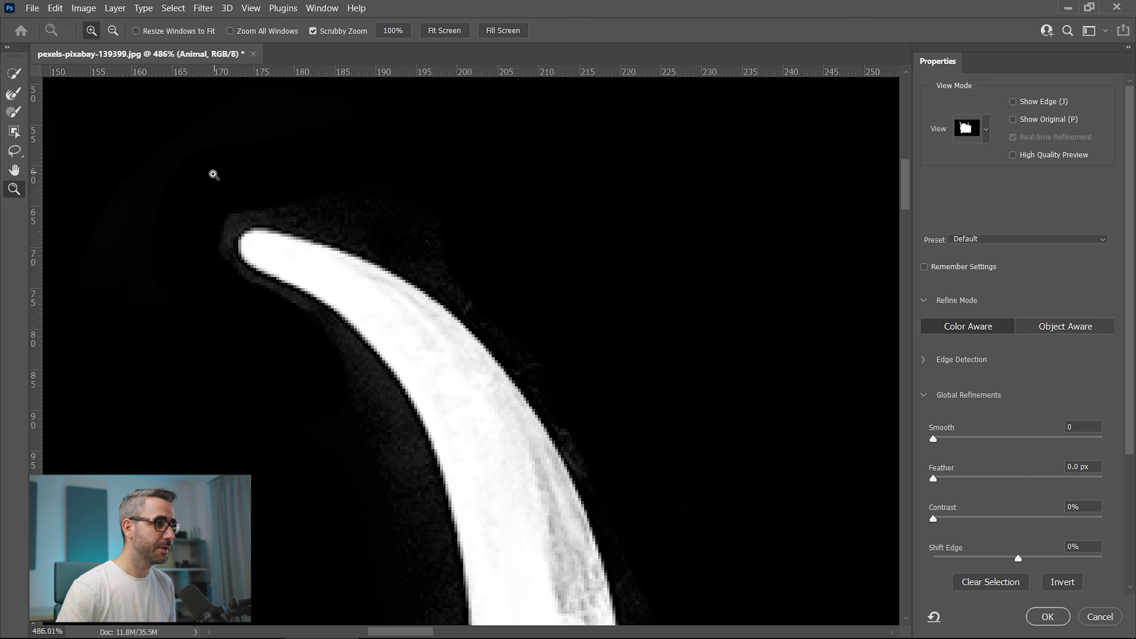
{"action": "key", "text": "b"}
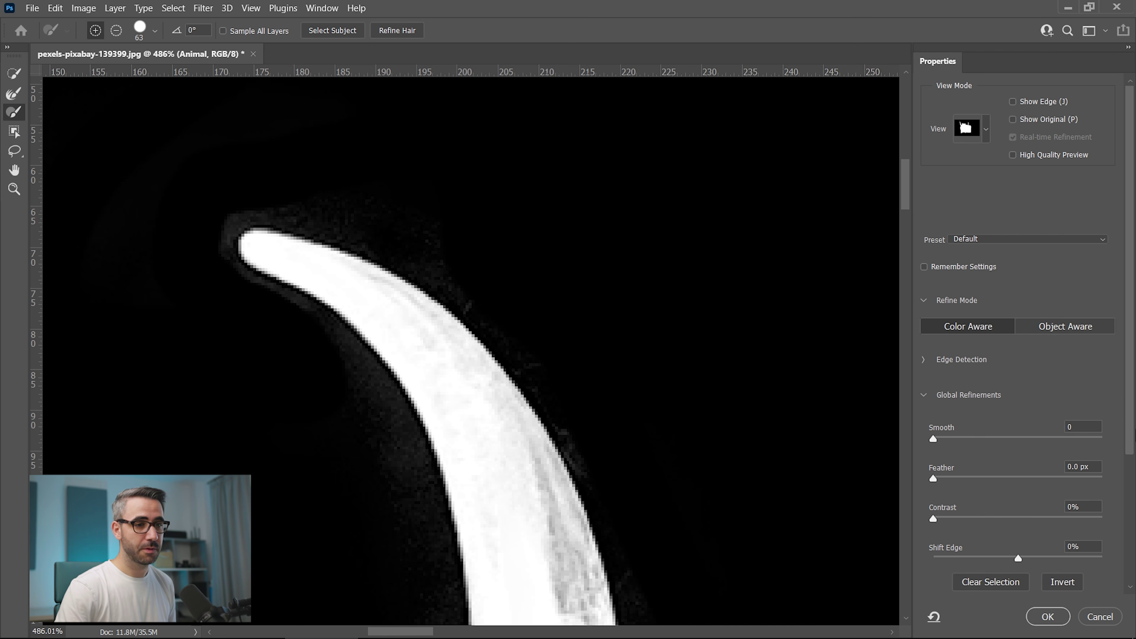
{"action": "scroll", "coordinate": [1077, 481], "scroll_direction": "down", "scroll_amount": 2}
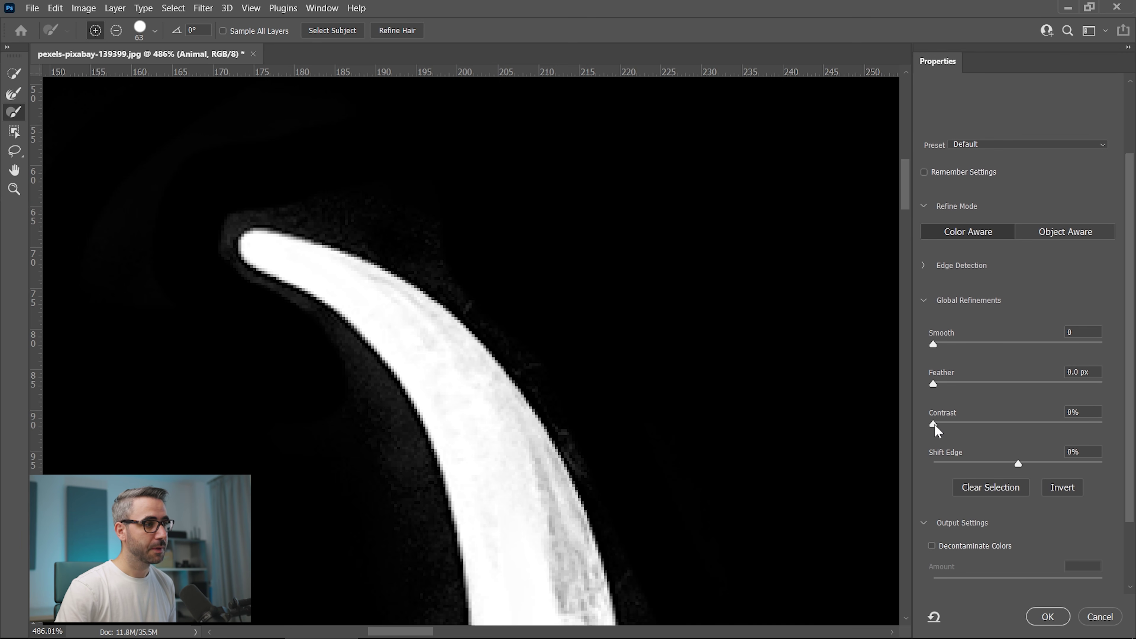
{"action": "left_click_drag", "start_coordinate": [938, 425], "coordinate": [969, 428]}
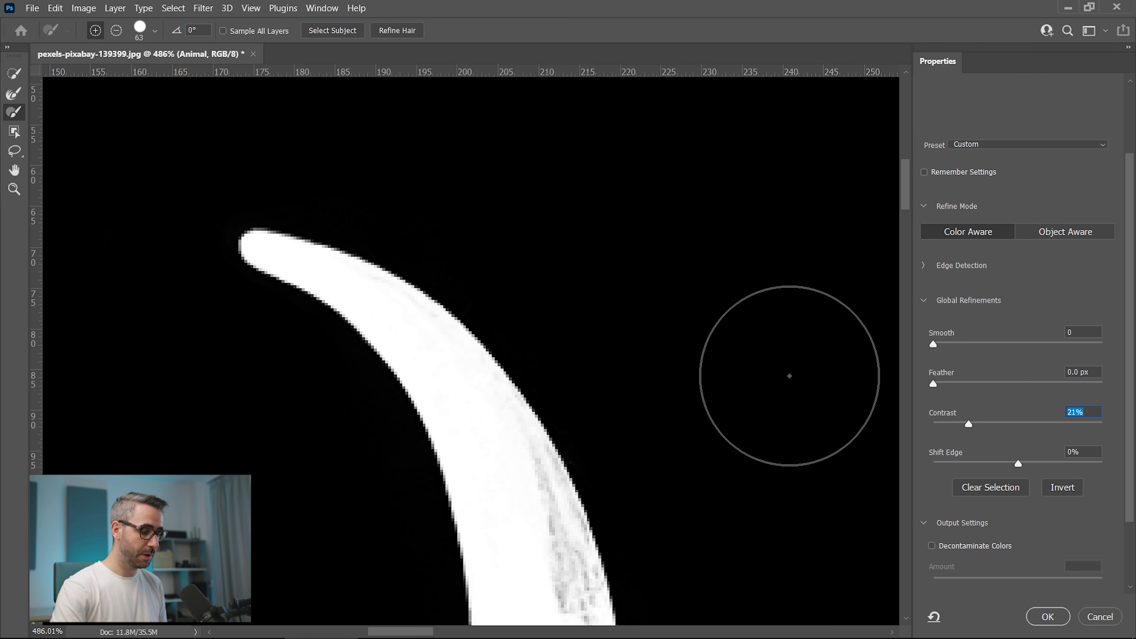
Compare contrast amounts on the left horn and the head hairs, and set Contrast to 10%.
{"action": "key", "text": "ctrl+0"}
{"action": "key", "text": "z"}
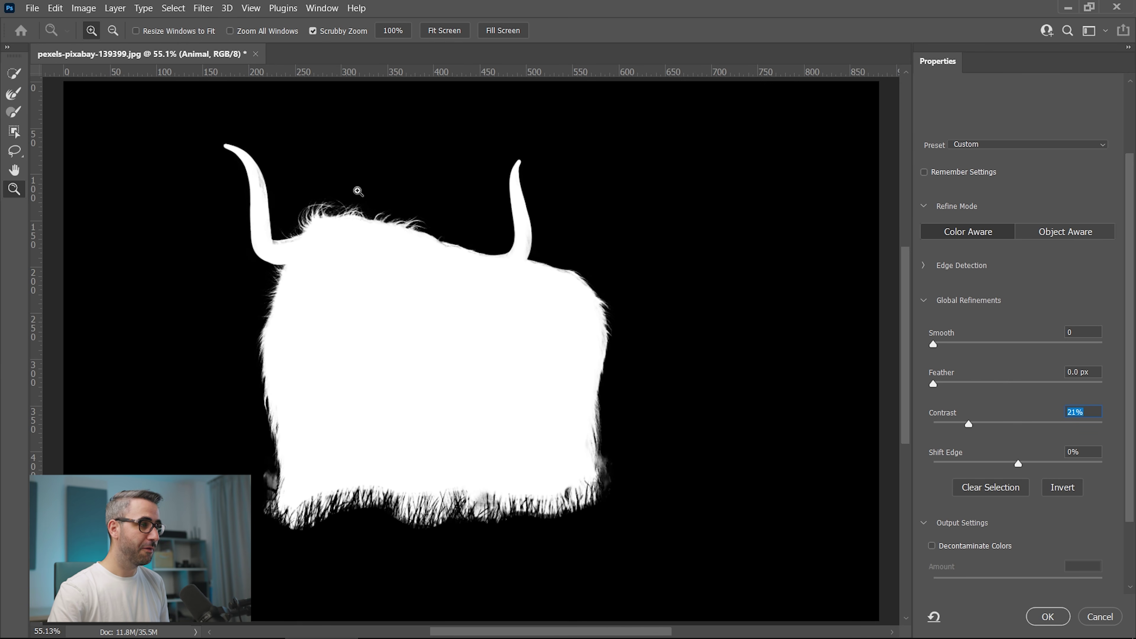
{"action": "left_click_drag", "start_coordinate": [331, 189], "coordinate": [545, 364]}
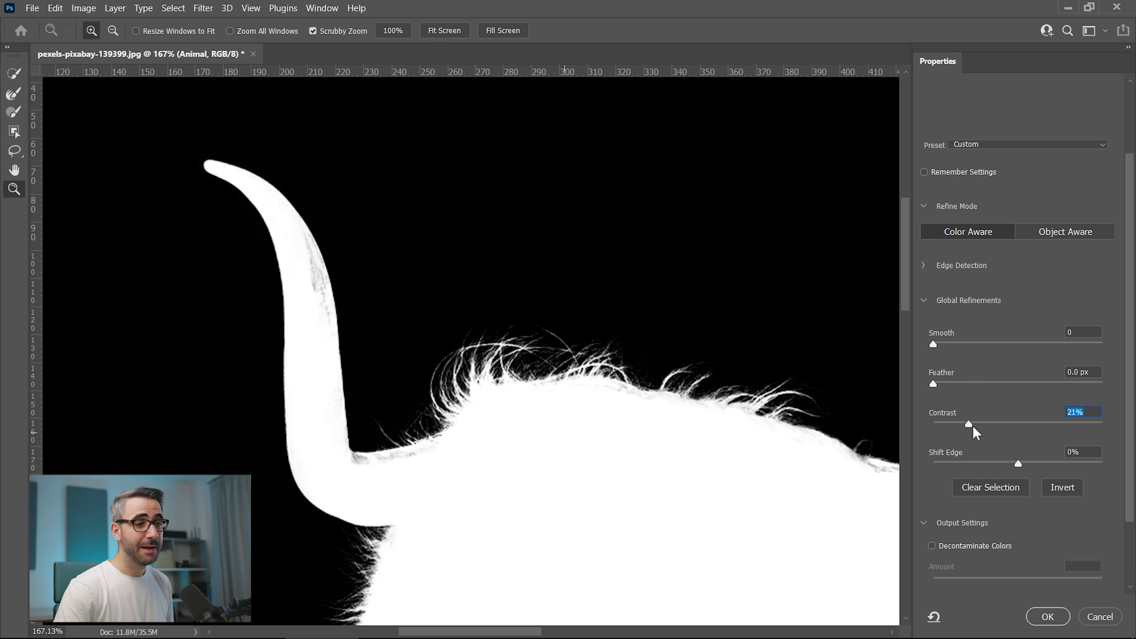
{"action": "mouse_move", "coordinate": [968, 425]}
{"action": "left_mouse_down"}
{"action": "mouse_move", "coordinate": [1037, 426]}
{"action": "mouse_move", "coordinate": [947, 426]}
{"action": "left_mouse_up"}
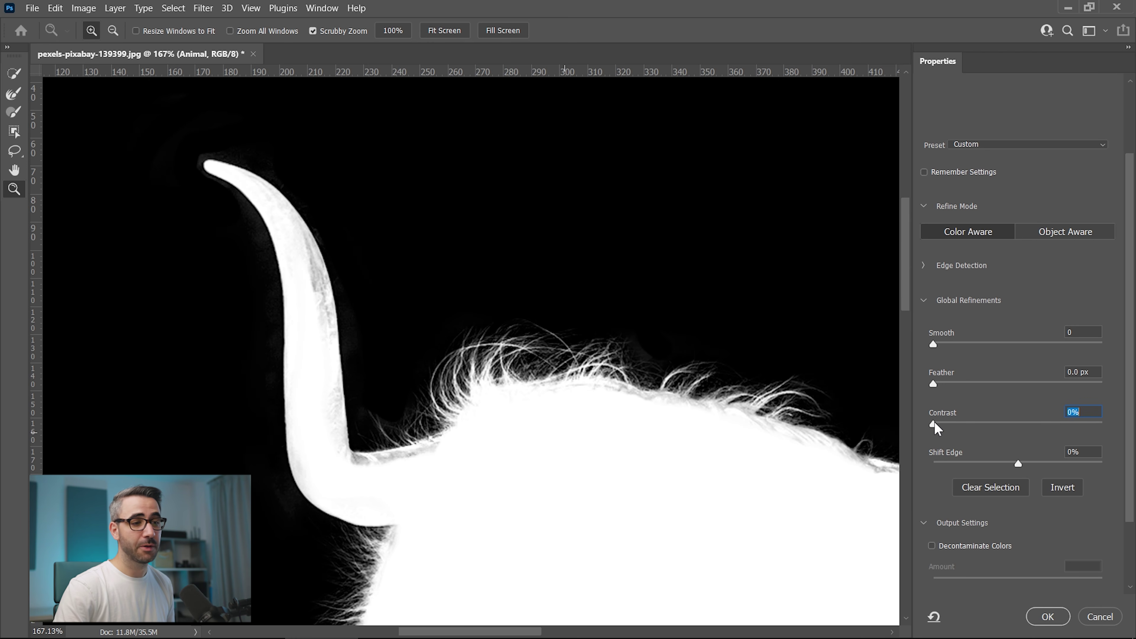
{"action": "left_click_drag", "start_coordinate": [933, 422], "coordinate": [950, 426]}
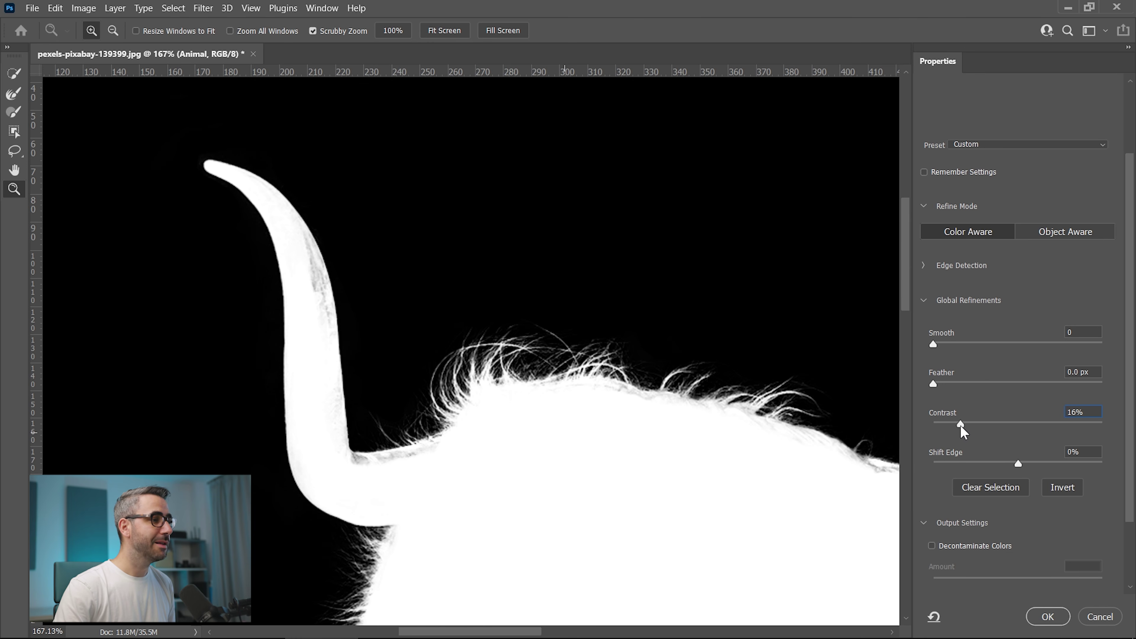
{"action": "left_click_drag", "start_coordinate": [954, 425], "coordinate": [951, 425]}
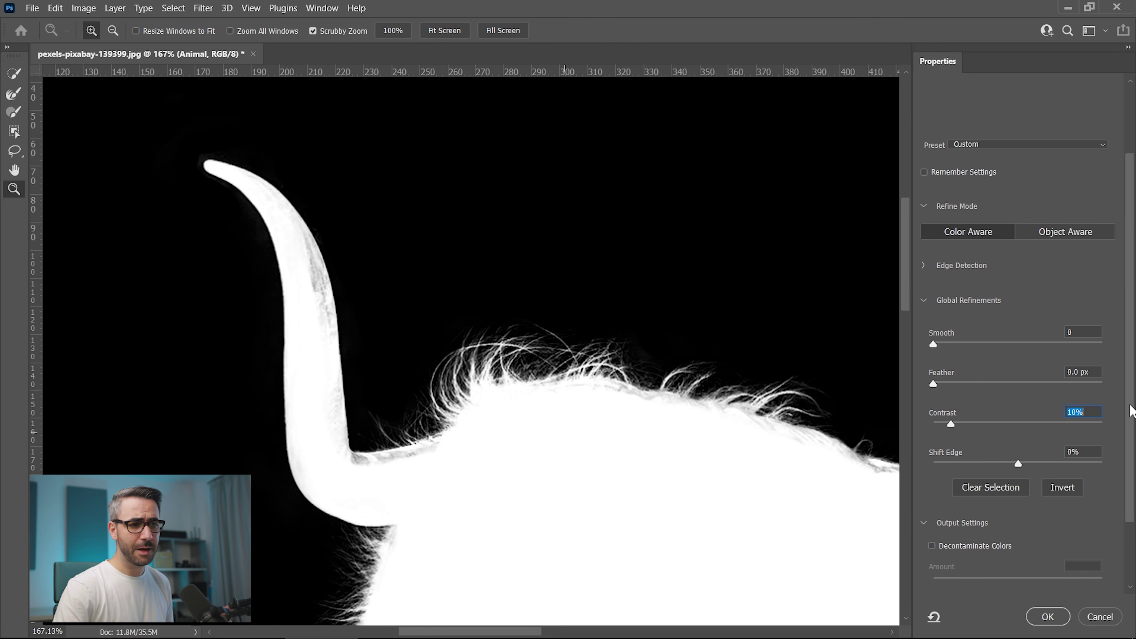
Test a strong inward edge shift on the horn and hairs, and set Shift Edge to -4%.
{"action": "scroll", "coordinate": [966, 402], "scroll_direction": "down", "scroll_amount": 3}
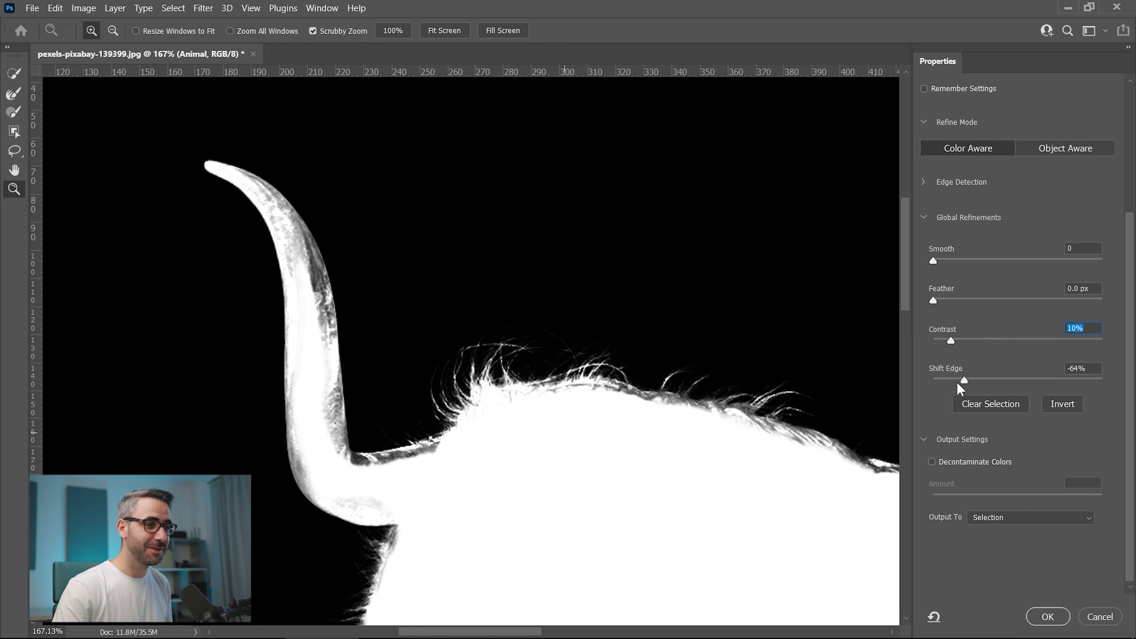
{"action": "left_click_drag", "start_coordinate": [957, 382], "coordinate": [1014, 383]}
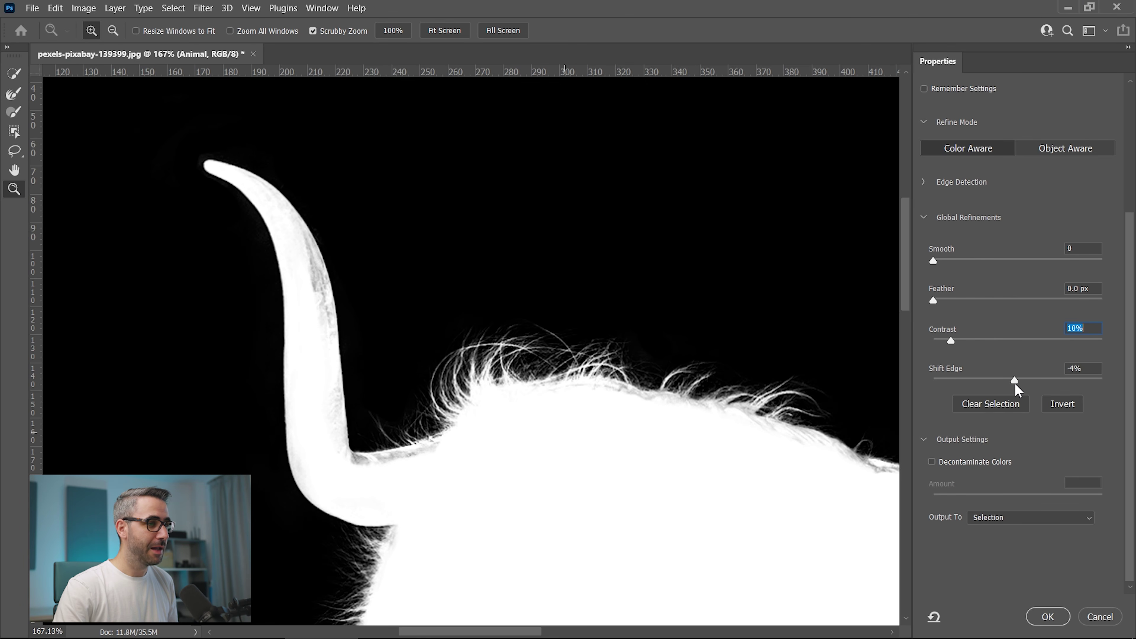
{"action": "left_click_drag", "start_coordinate": [1014, 383], "coordinate": [1014, 382]}
{"action": "key", "text": "ctrl+0"}
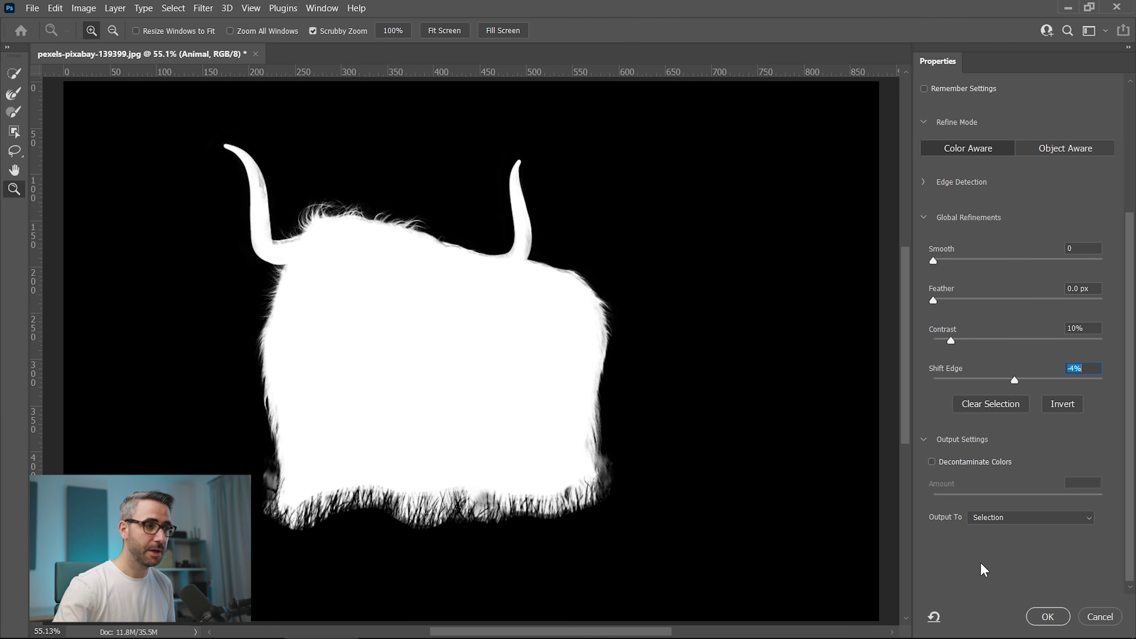
Output the refined selection as a layer mask on the Animal layer and hide the Background layer to check the cutout.
{"action": "left_click", "coordinate": [998, 517]}
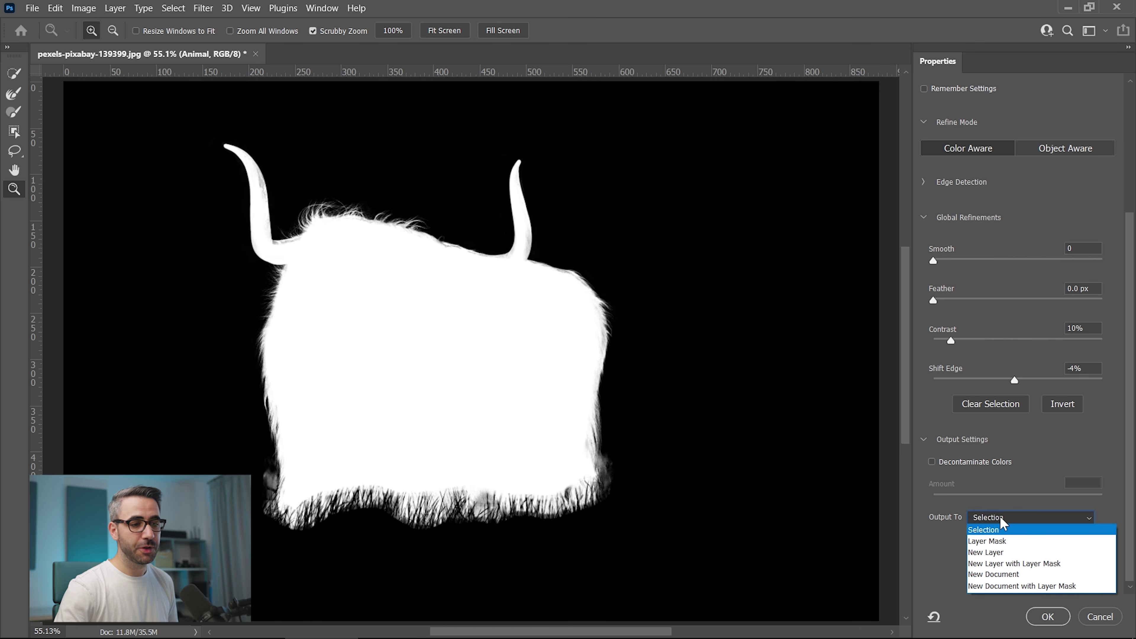
{"action": "left_click", "coordinate": [995, 541]}
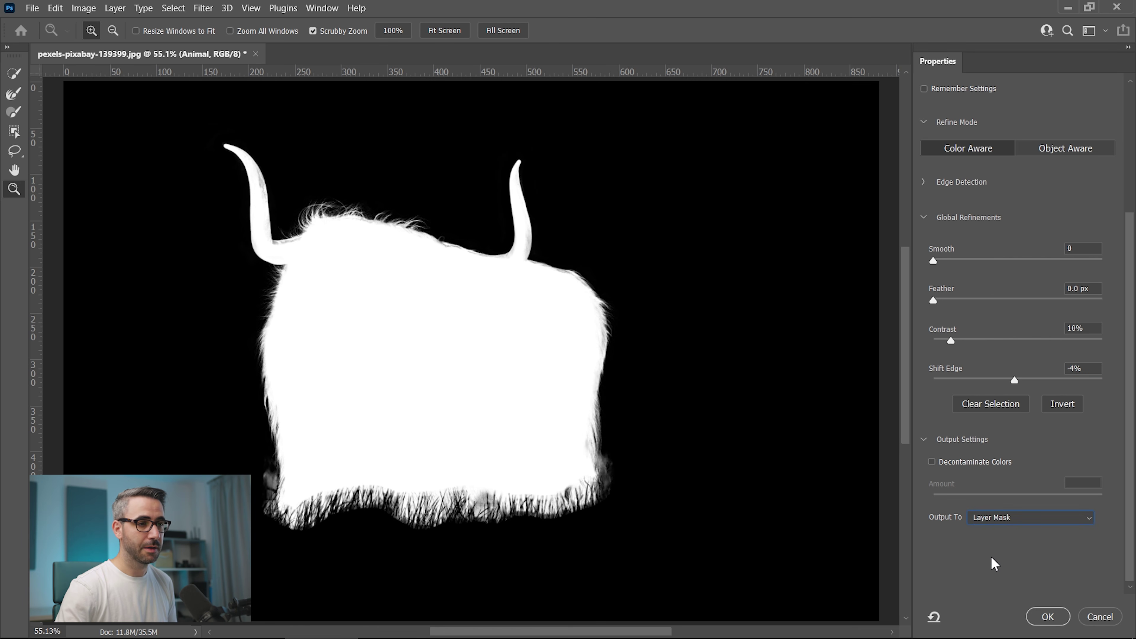
{"action": "left_click", "coordinate": [1048, 617]}
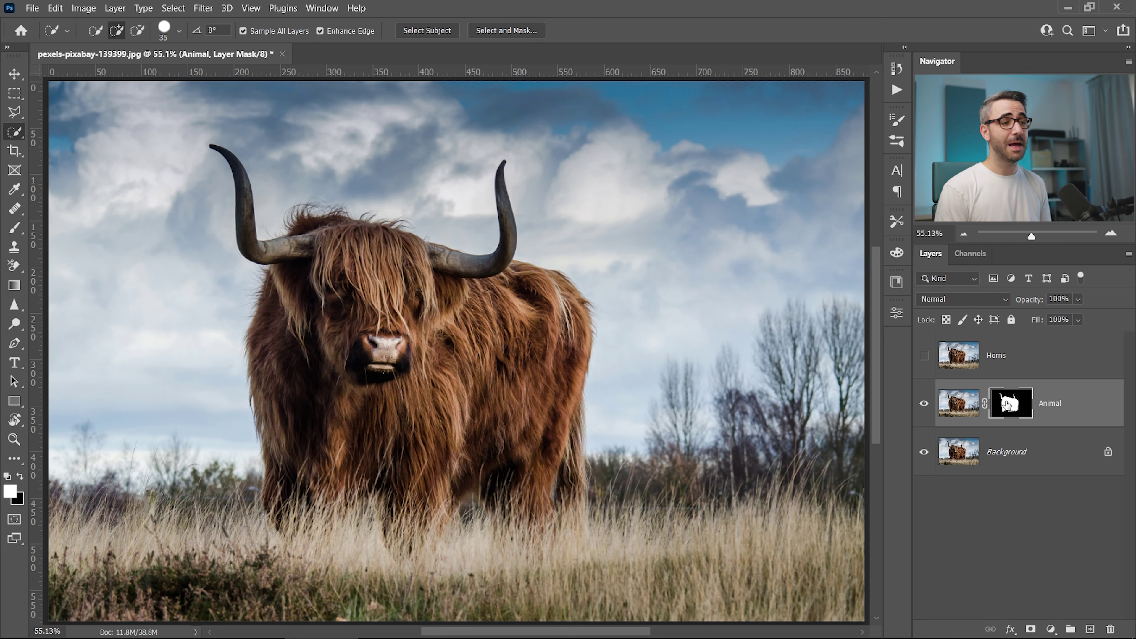
{"action": "left_click", "coordinate": [924, 452]}
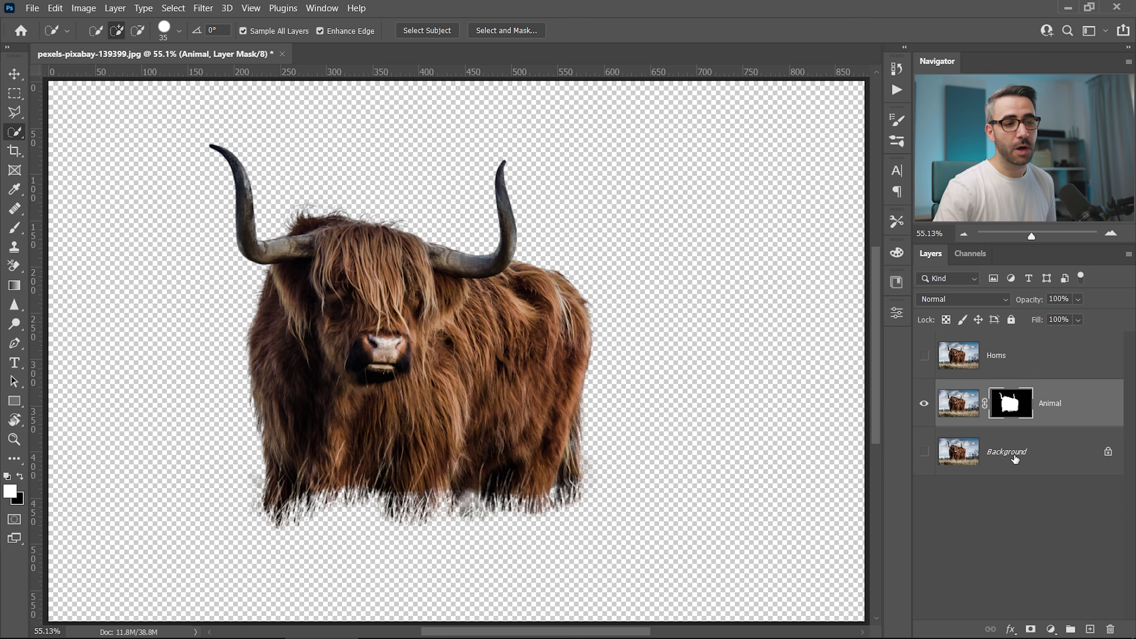
Show the Background and Horns layers, and load the Animal layer's mask as a selection with the Horns layer active.
{"action": "left_click", "coordinate": [923, 452]}
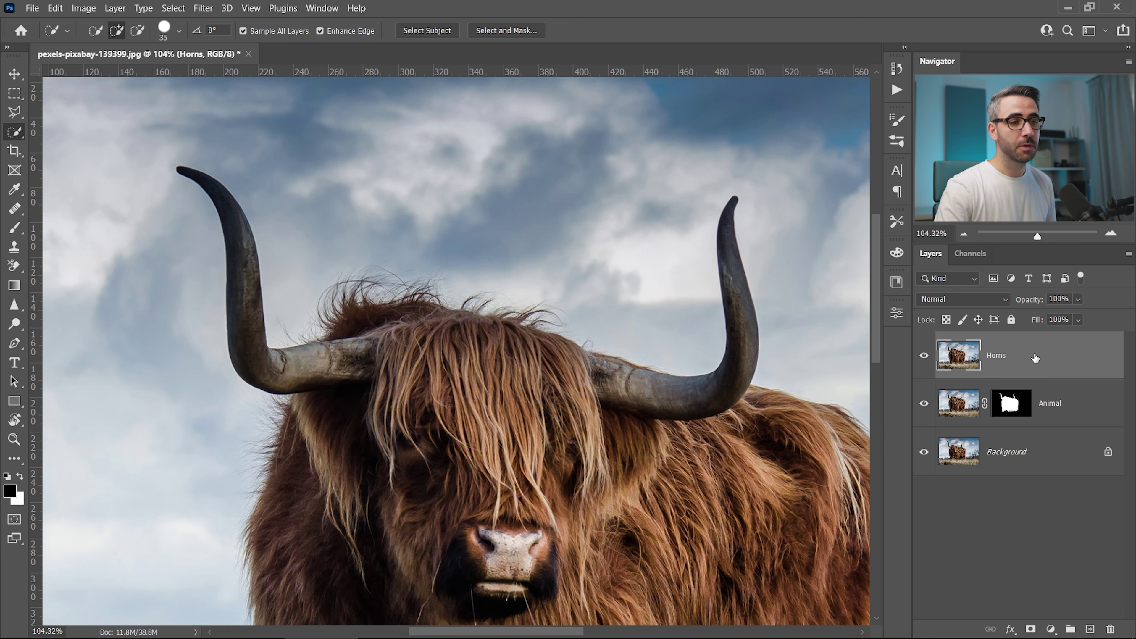
{"action": "left_click", "coordinate": [1012, 405], "text": "ctrl"}
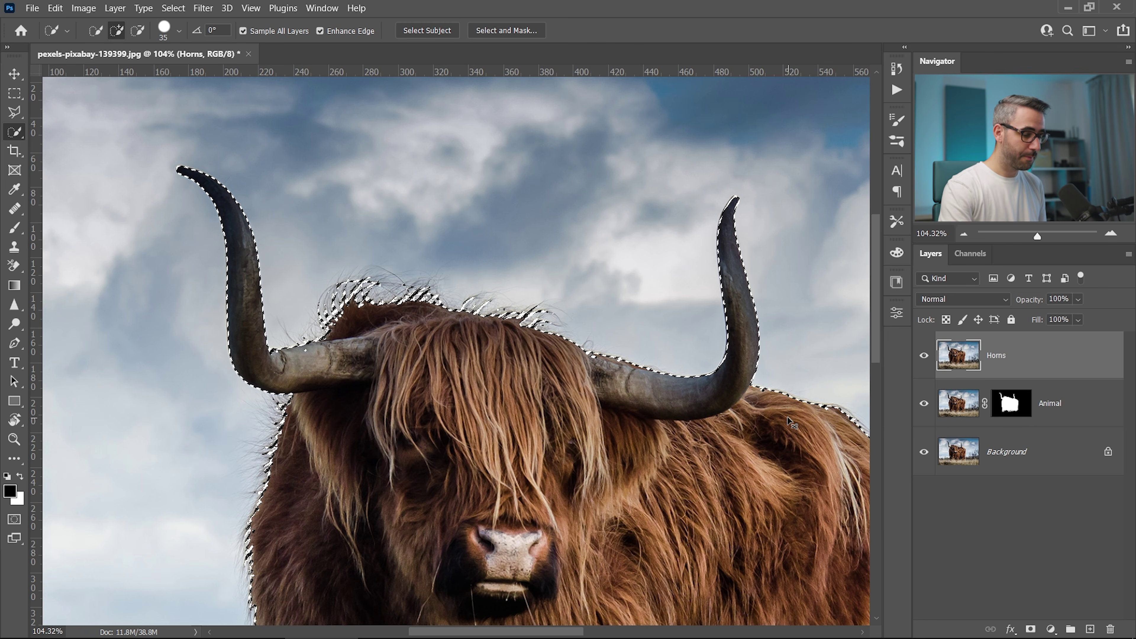
{"action": "scroll", "coordinate": [788, 417], "scroll_direction": "down", "scroll_amount": 3}
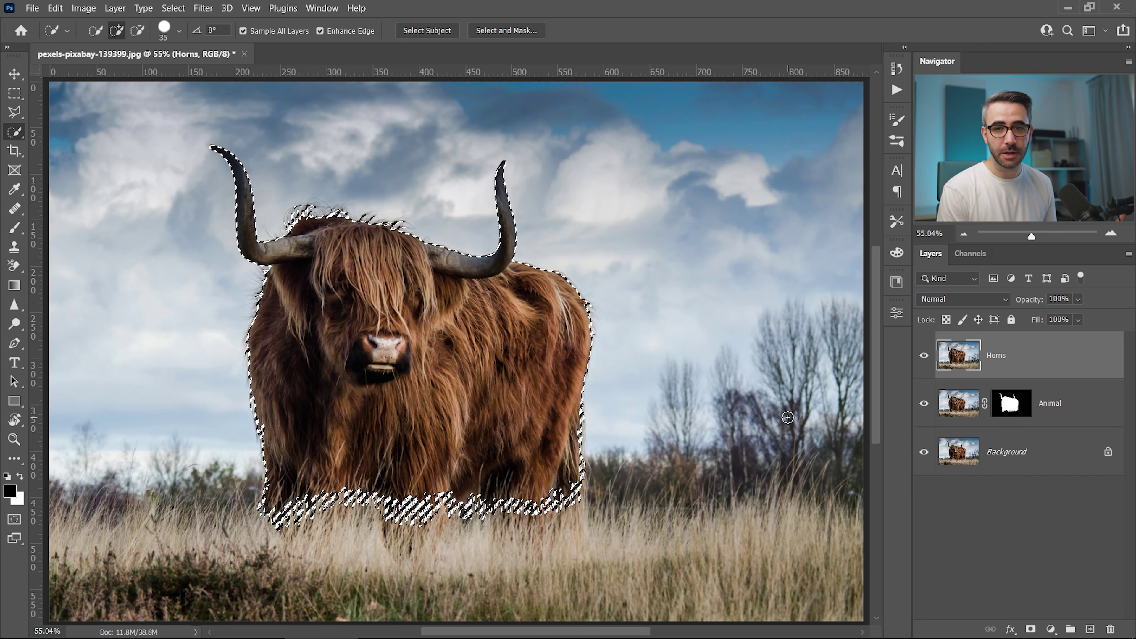
Roughly reduce the animal selection to the two horns and a margin of fur around their bases with the lasso.
{"action": "key", "text": "ctrl+space"}
{"action": "left_click_drag", "start_coordinate": [252, 173], "coordinate": [214, 166]}
{"action": "right_click", "coordinate": [14, 113]}
{"action": "left_click", "coordinate": [49, 115]}
{"action": "mouse_move", "coordinate": [110, 331]}
{"action": "left_mouse_down"}
{"action": "mouse_move", "coordinate": [421, 287]}
{"action": "mouse_move", "coordinate": [698, 551]}
{"action": "mouse_move", "coordinate": [175, 475]}
{"action": "mouse_move", "coordinate": [148, 402]}
{"action": "left_mouse_up"}
{"action": "scroll", "coordinate": [462, 304], "scroll_direction": "up", "scroll_amount": 5}
{"action": "mouse_move", "coordinate": [226, 319]}
{"action": "left_mouse_down"}
{"action": "mouse_move", "coordinate": [287, 329]}
{"action": "mouse_move", "coordinate": [385, 316]}
{"action": "mouse_move", "coordinate": [494, 349]}
{"action": "mouse_move", "coordinate": [673, 358]}
{"action": "mouse_move", "coordinate": [657, 358]}
{"action": "left_mouse_up"}
{"action": "scroll", "coordinate": [570, 507], "scroll_direction": "down", "scroll_amount": 1}
{"action": "scroll", "coordinate": [225, 370], "scroll_direction": "right", "scroll_amount": 3}
{"action": "scroll", "coordinate": [225, 370], "scroll_direction": "left", "scroll_amount": 3}
{"action": "key", "text": "ctrl+space"}
{"action": "left_click_drag", "start_coordinate": [238, 369], "coordinate": [349, 369]}
{"action": "right_click", "coordinate": [14, 113]}
{"action": "left_click", "coordinate": [85, 126]}
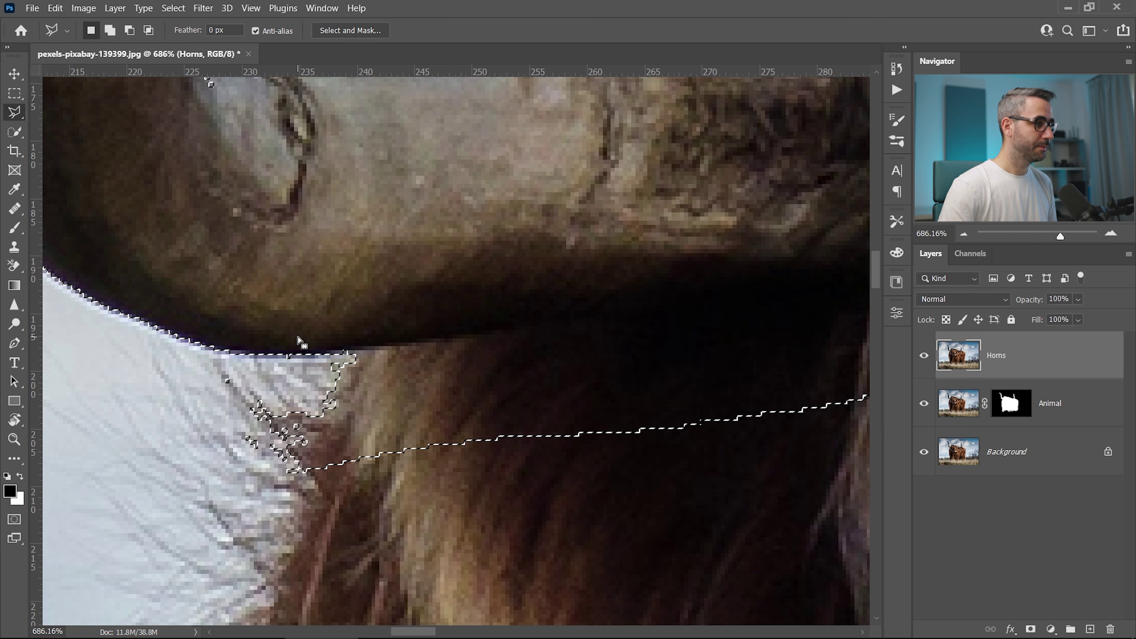
Subtract the fur around the left horn's base with the Polygonal Lasso, tracing its underside, the forehead hair edge and its upper edge.
{"action": "key", "text": "alt"}
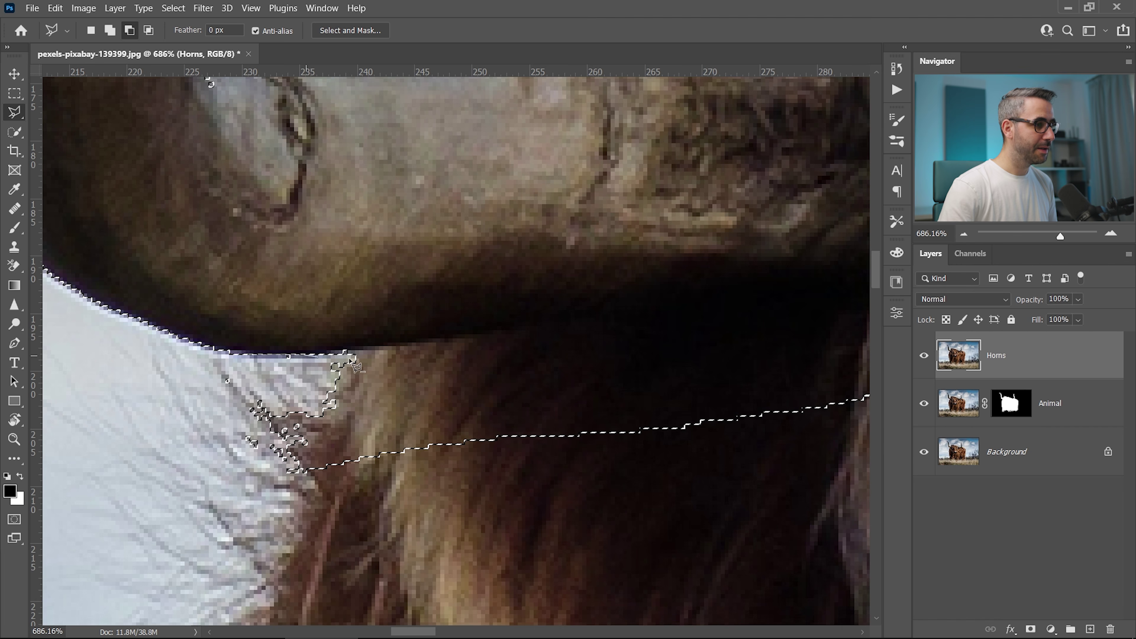
{"action": "left_click", "coordinate": [553, 318]}
{"action": "left_click", "coordinate": [640, 305]}
{"action": "left_click", "coordinate": [749, 294]}
{"action": "left_click_drag", "start_coordinate": [763, 241], "coordinate": [384, 363]}
{"action": "left_click", "coordinate": [457, 402]}
{"action": "left_click", "coordinate": [499, 398]}
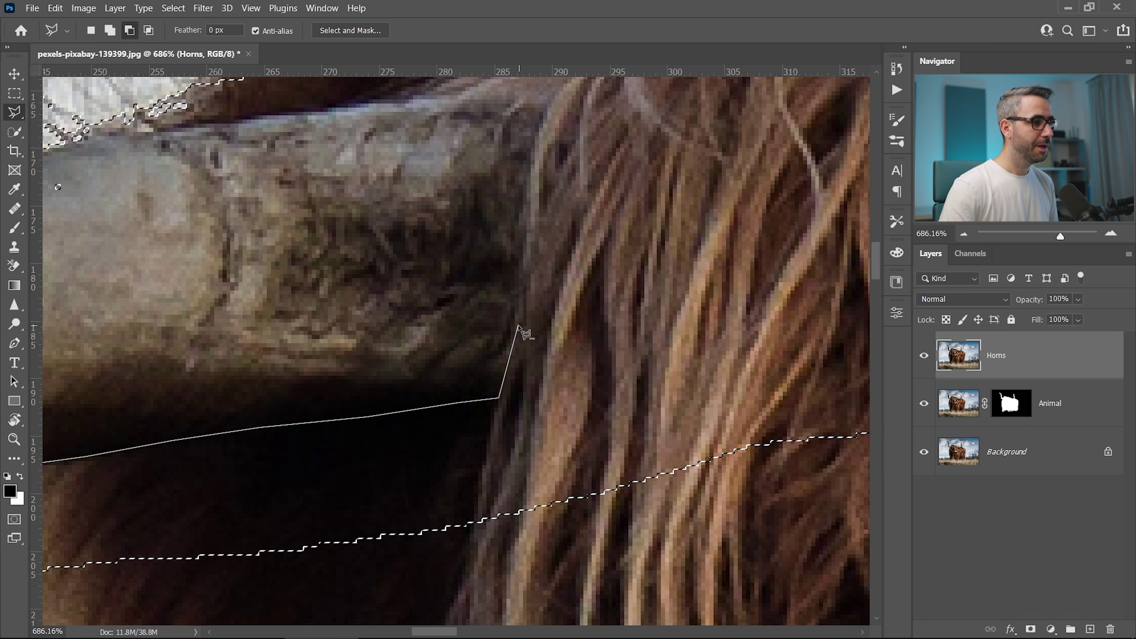
{"action": "left_click", "coordinate": [538, 157]}
{"action": "left_click", "coordinate": [553, 102]}
{"action": "left_click_drag", "start_coordinate": [595, 110], "coordinate": [533, 441]}
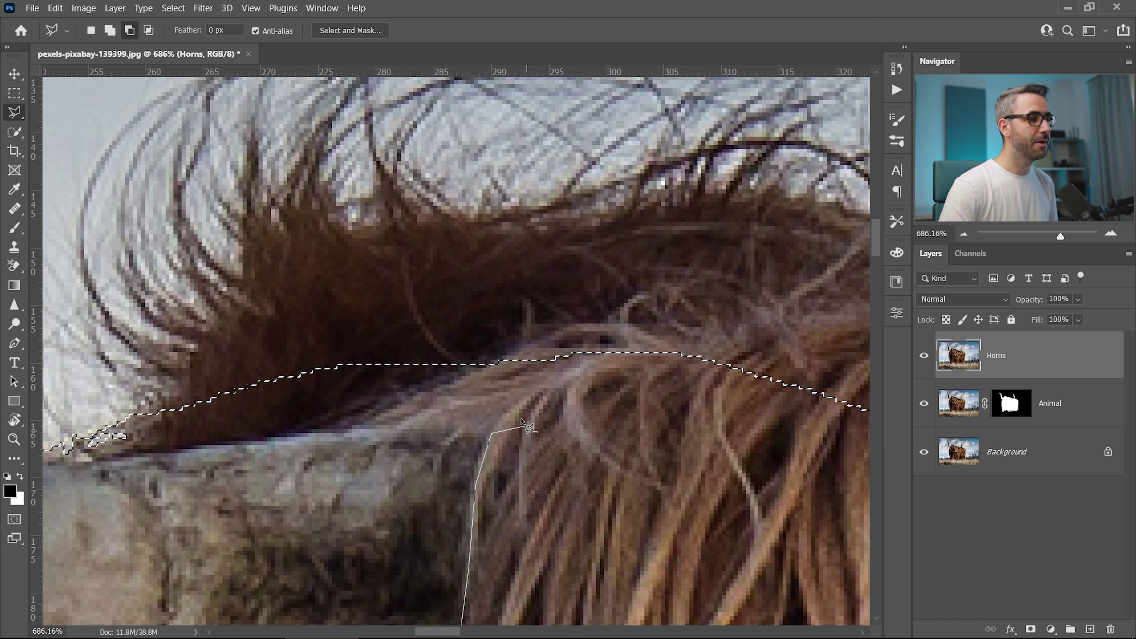
{"action": "left_click", "coordinate": [527, 397]}
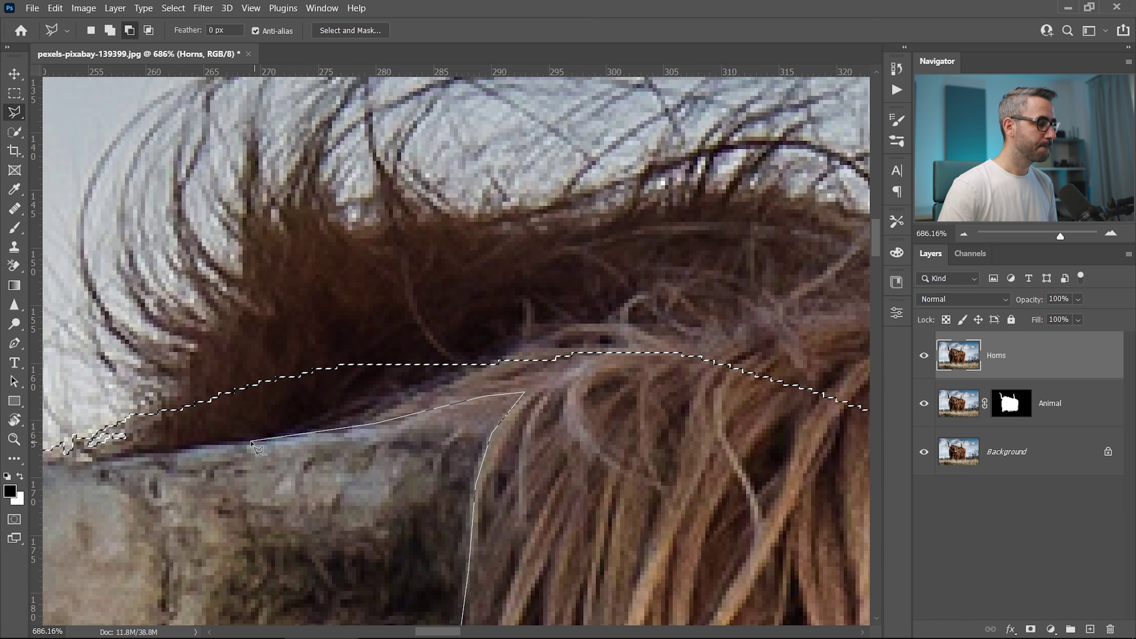
{"action": "left_click_drag", "start_coordinate": [101, 467], "coordinate": [620, 378]}
{"action": "left_click", "coordinate": [392, 406]}
{"action": "left_click", "coordinate": [355, 248]}
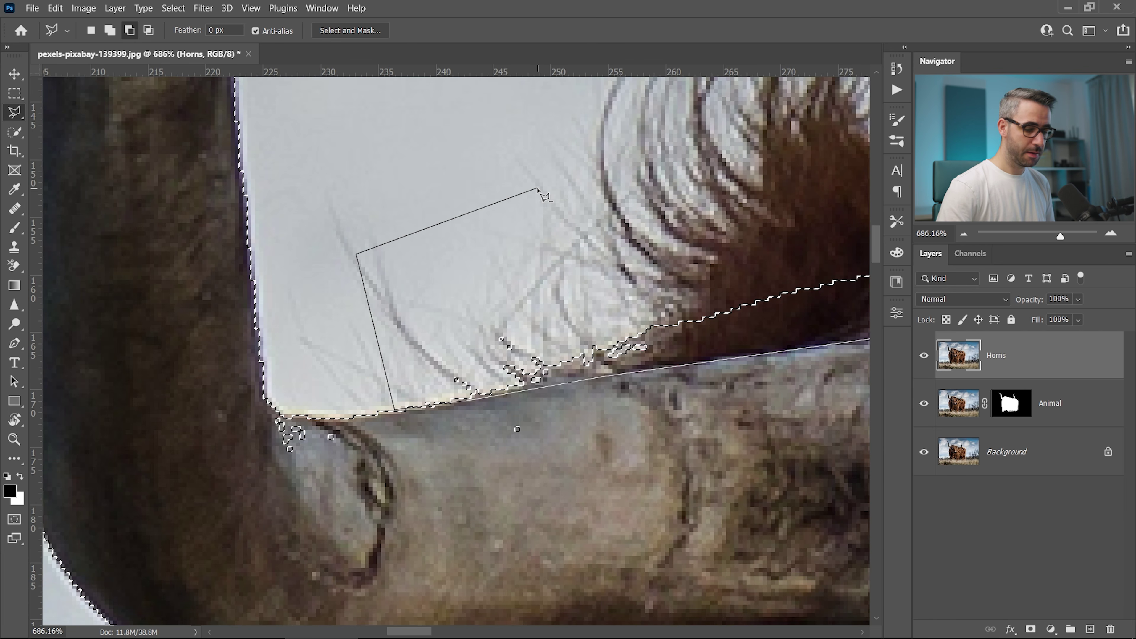
{"action": "scroll", "coordinate": [540, 190], "scroll_direction": "down", "scroll_amount": 1}
{"action": "scroll", "coordinate": [538, 190], "scroll_direction": "down", "scroll_amount": 4}
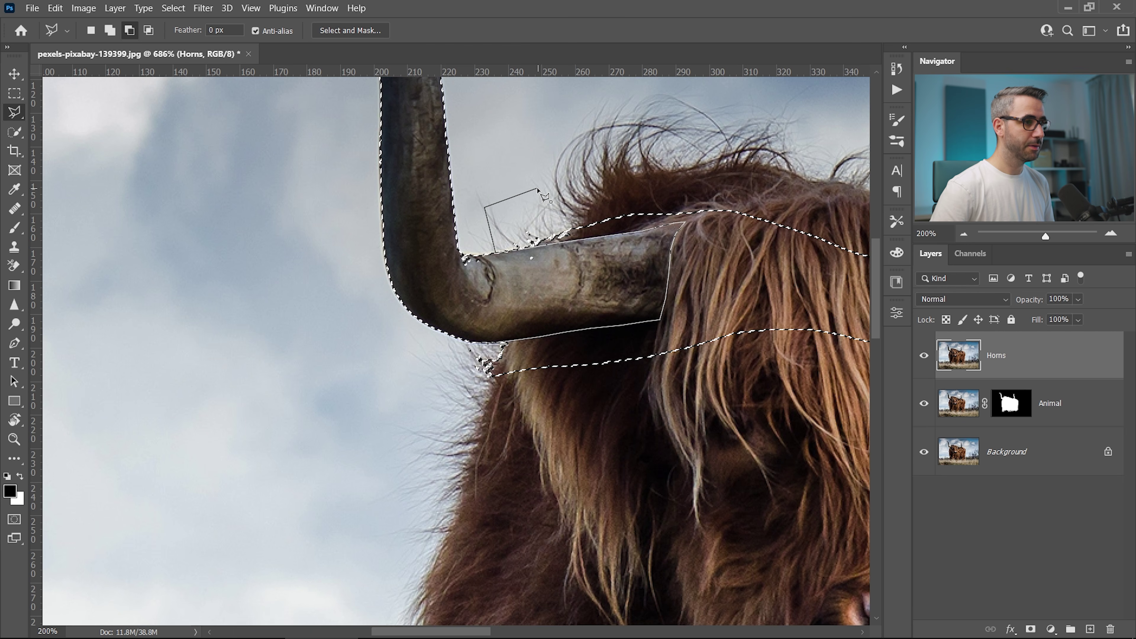
{"action": "left_click", "coordinate": [840, 113]}
{"action": "left_click", "coordinate": [781, 486]}
{"action": "left_click", "coordinate": [384, 451]}
{"action": "double_click", "coordinate": [419, 361]}
Try to add the small gaps at the left horn's inner bend to the selection with the Polygonal Lasso.
{"action": "key", "text": "z"}
{"action": "left_click_drag", "start_coordinate": [474, 248], "coordinate": [548, 254]}
{"action": "key", "text": "l"}
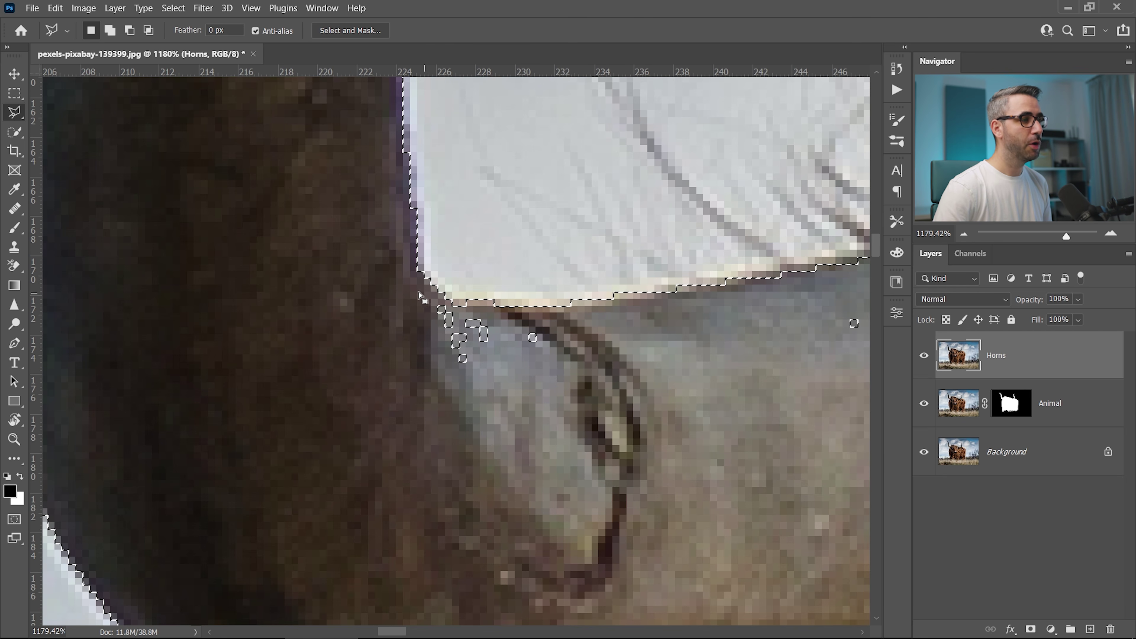
{"action": "left_click", "coordinate": [403, 278]}
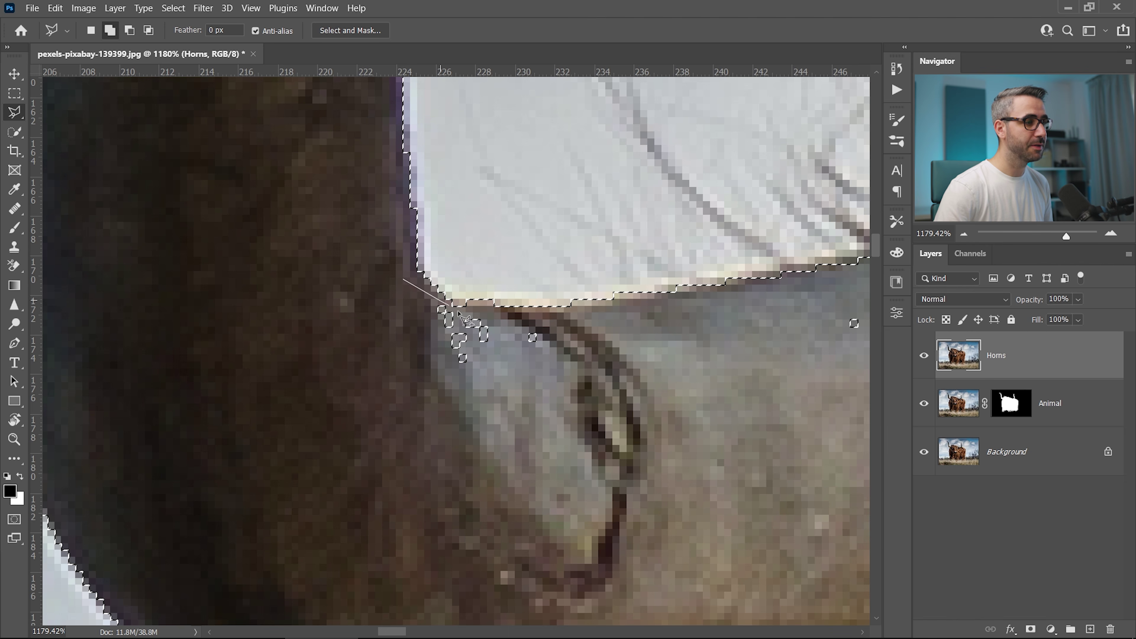
{"action": "left_click", "coordinate": [696, 312]}
{"action": "left_click", "coordinate": [862, 286]}
{"action": "left_click", "coordinate": [865, 338]}
{"action": "left_click", "coordinate": [734, 442]}
{"action": "key", "text": "Escape"}
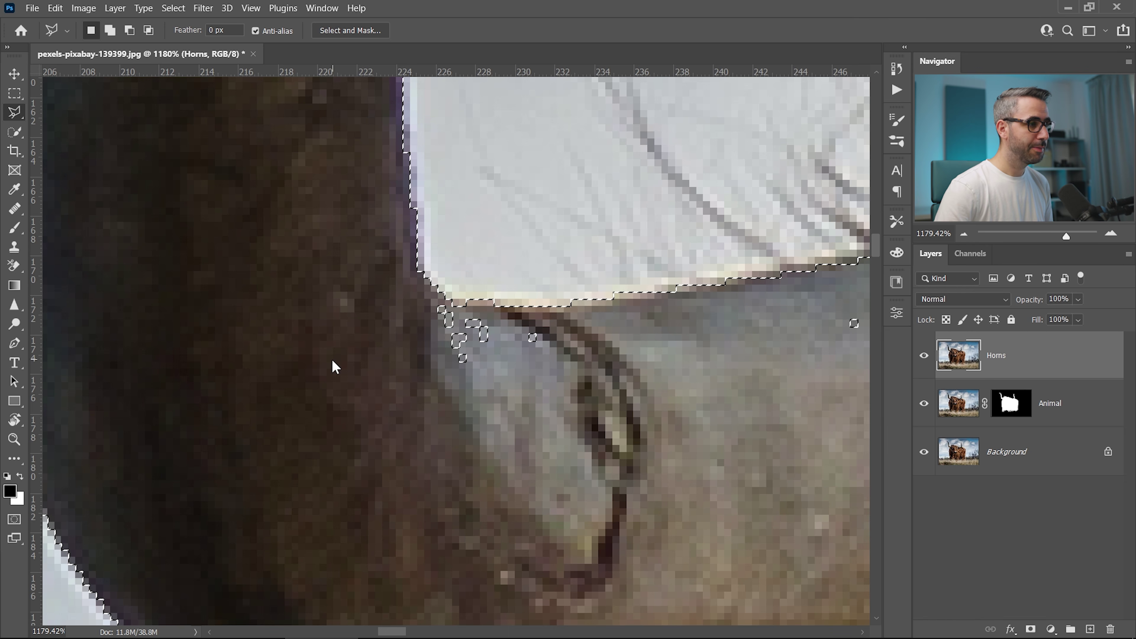
Trim the strip of fur along the right horn's upper edge out of the selection with the Polygonal Lasso.
{"action": "key", "text": "ctrl+0"}
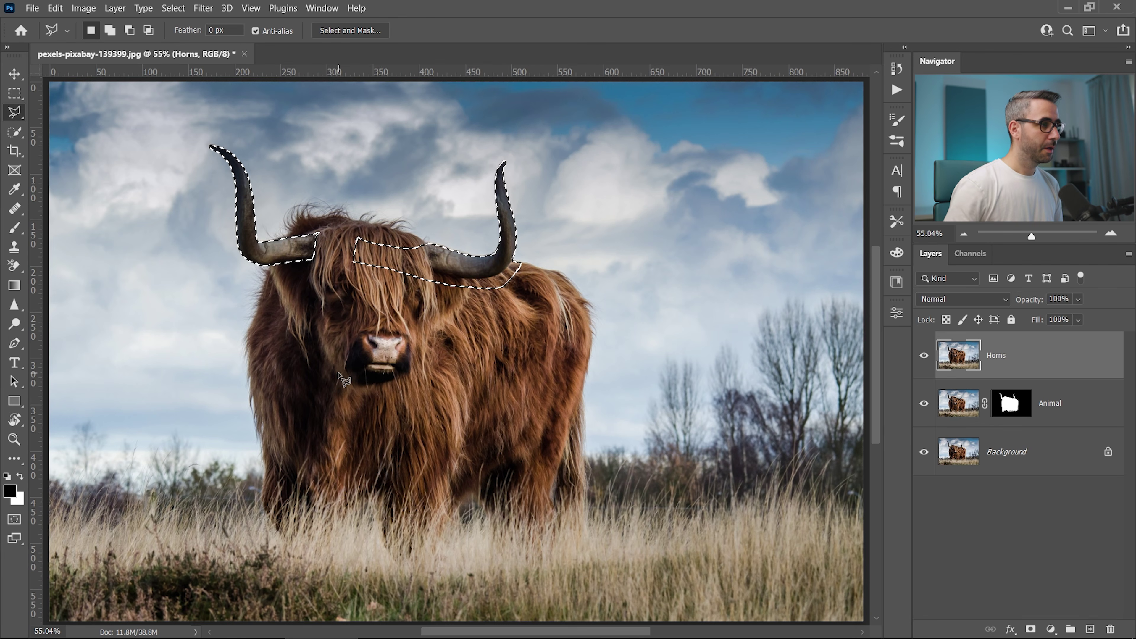
{"action": "key", "text": "z"}
{"action": "left_click_drag", "start_coordinate": [221, 187], "coordinate": [276, 324]}
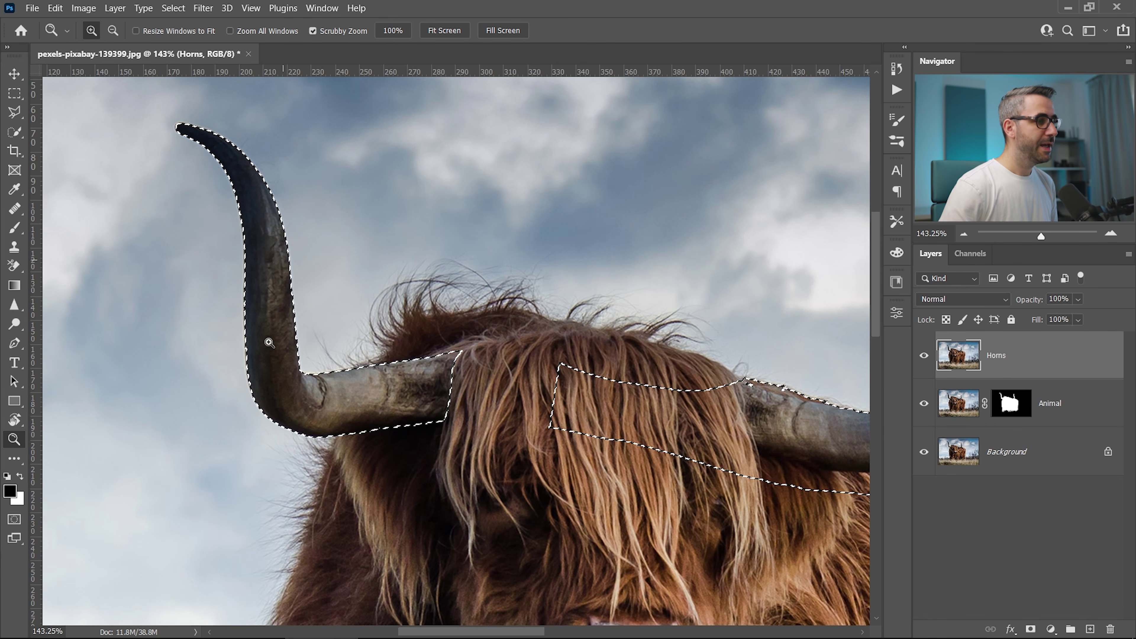
{"action": "left_click_drag", "start_coordinate": [798, 438], "coordinate": [528, 379]}
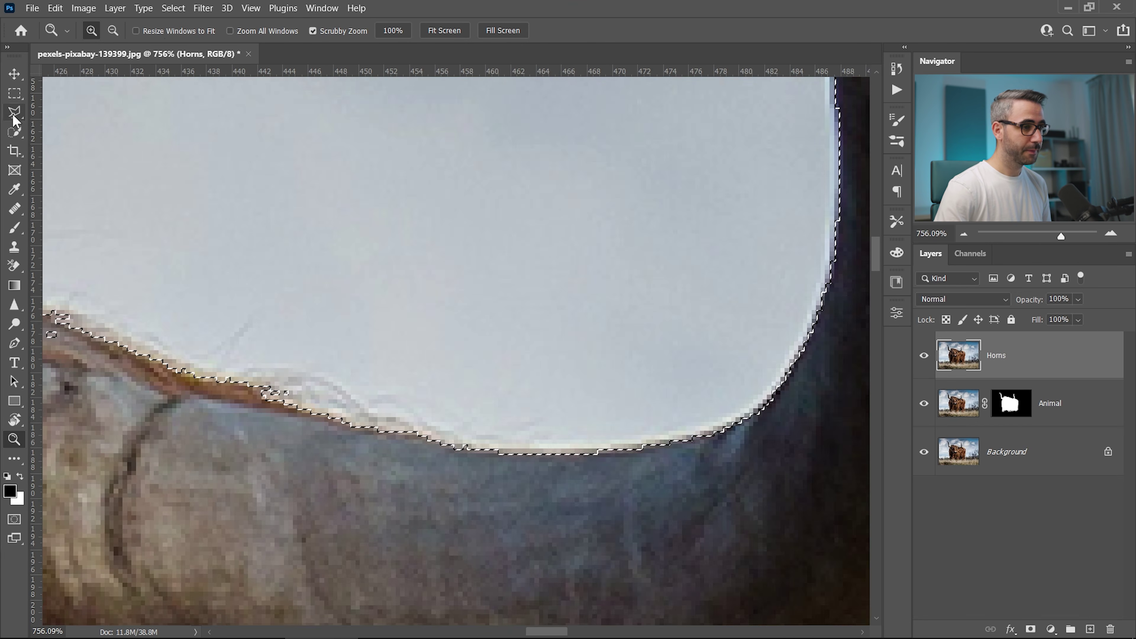
{"action": "left_click", "coordinate": [14, 112]}
{"action": "left_click", "coordinate": [664, 442]}
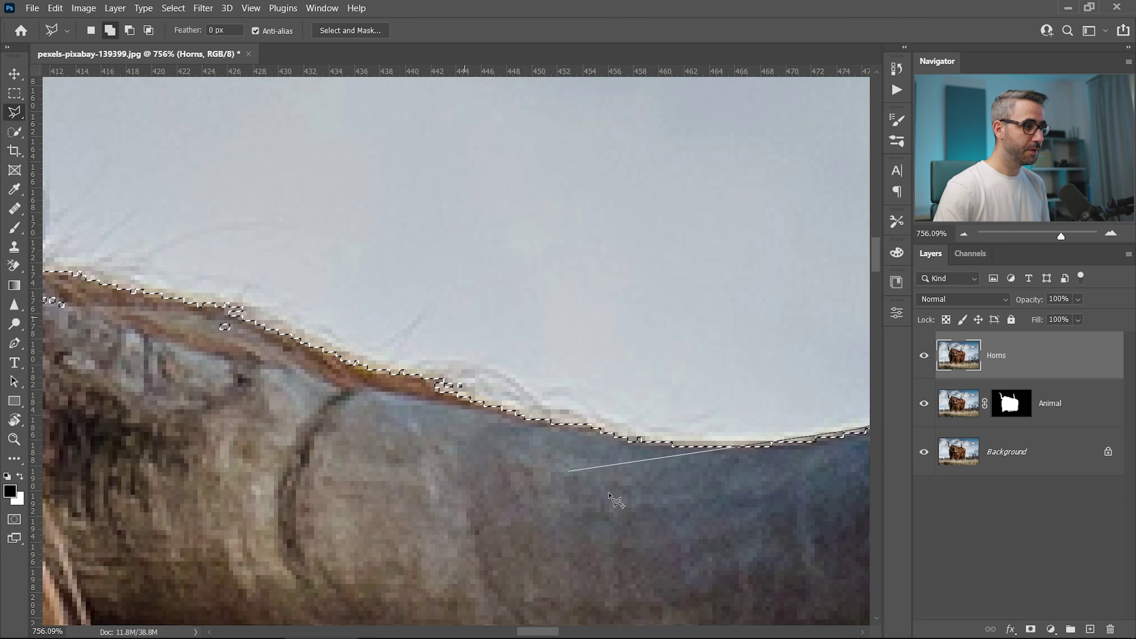
{"action": "left_click", "coordinate": [743, 407]}
{"action": "left_click", "coordinate": [658, 392]}
{"action": "left_click", "coordinate": [443, 344]}
{"action": "left_click", "coordinate": [364, 314]}
{"action": "left_click", "coordinate": [286, 296]}
{"action": "left_click", "coordinate": [215, 271]}
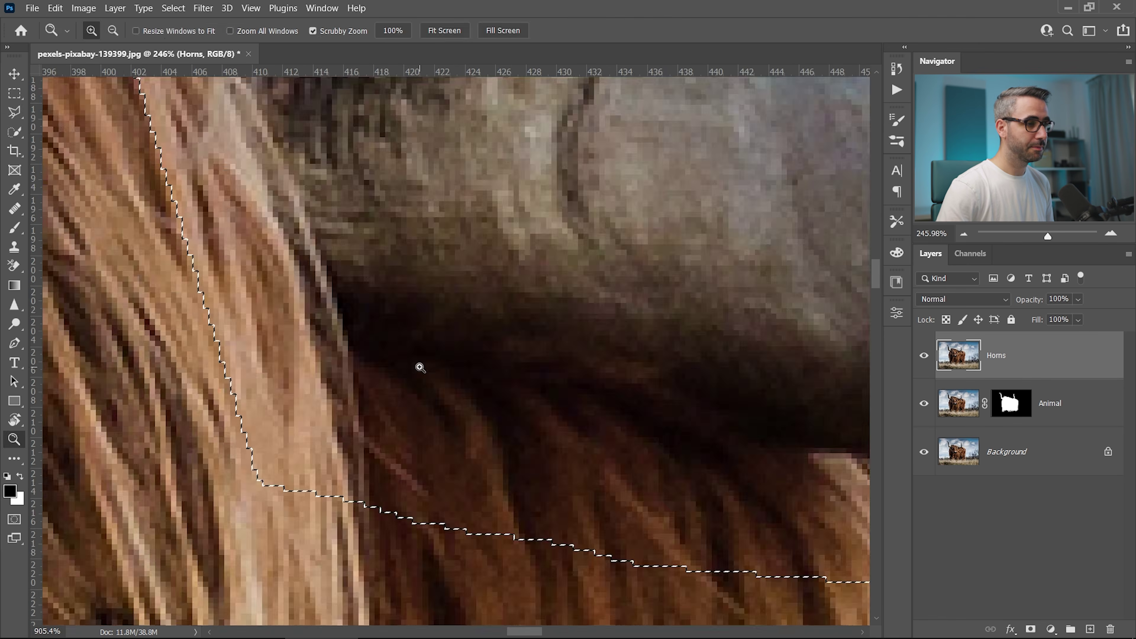
Subtract the fur around the right horn's base from the selection with the Polygonal Lasso, tracing the hair edge and the horn's underside.
{"action": "left_click", "coordinate": [397, 280]}
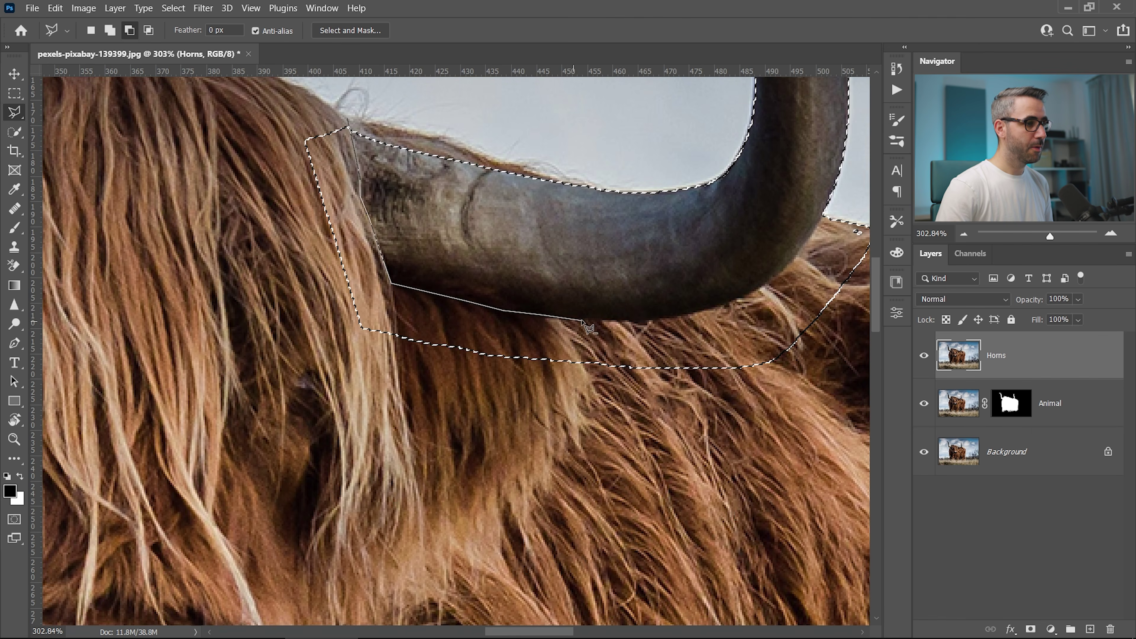
{"action": "left_click_drag", "start_coordinate": [527, 309], "coordinate": [382, 416]}
{"action": "left_click", "coordinate": [443, 422]}
{"action": "left_click", "coordinate": [492, 424]}
{"action": "left_click", "coordinate": [541, 420]}
{"action": "left_click", "coordinate": [585, 407]}
{"action": "left_click", "coordinate": [619, 394]}
{"action": "left_click", "coordinate": [679, 330]}
{"action": "scroll", "coordinate": [505, 370], "scroll_direction": "down", "scroll_amount": 6}
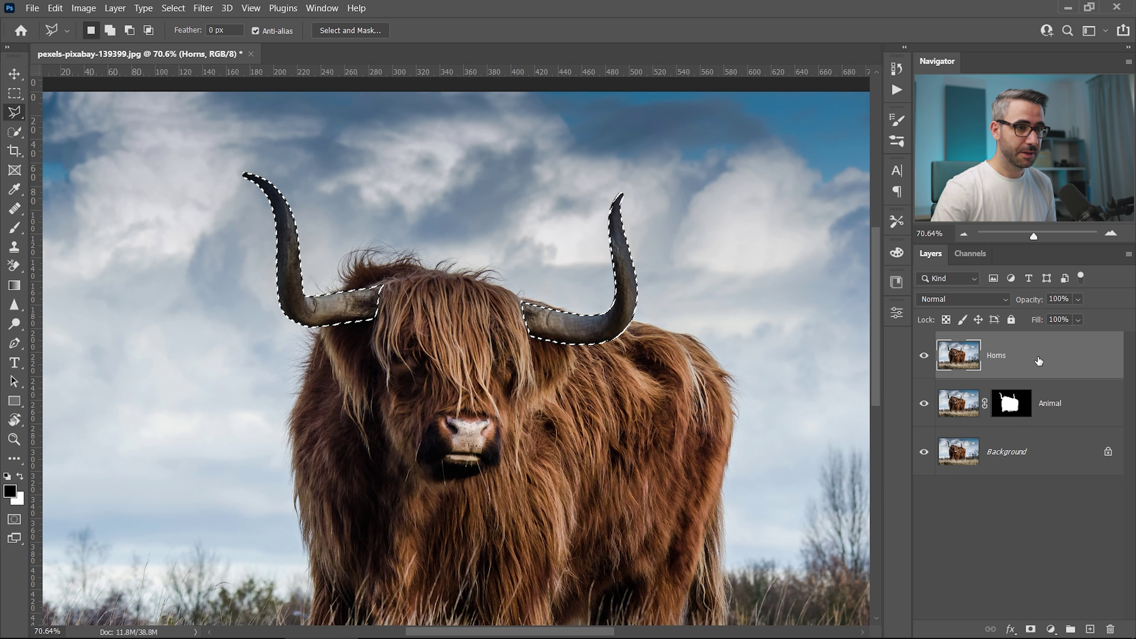
Turn the selection into a layer mask on the Horns layer and check the isolated horns with the Animal and Background layers hidden.
{"action": "left_click", "coordinate": [1031, 630]}
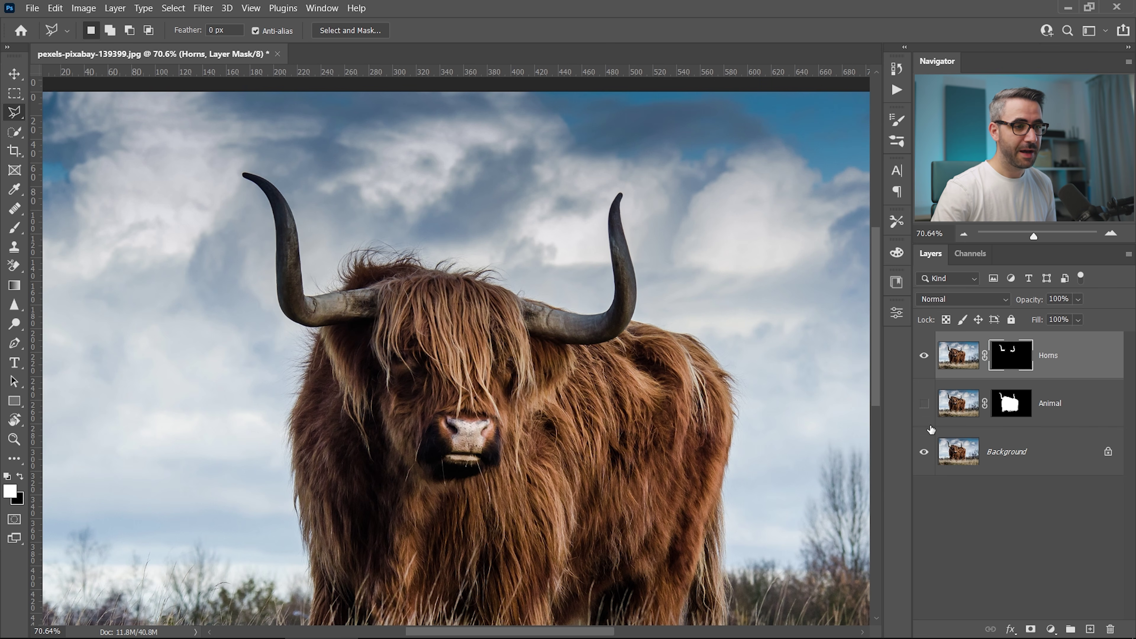
{"action": "left_click", "coordinate": [924, 453]}
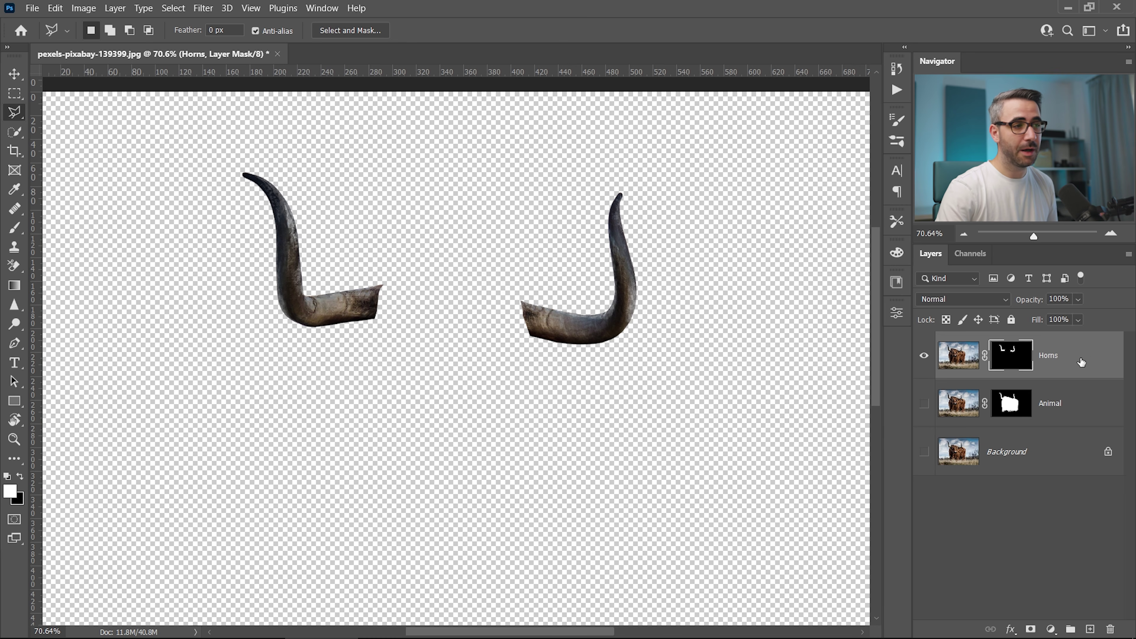
{"action": "left_click", "coordinate": [924, 403]}
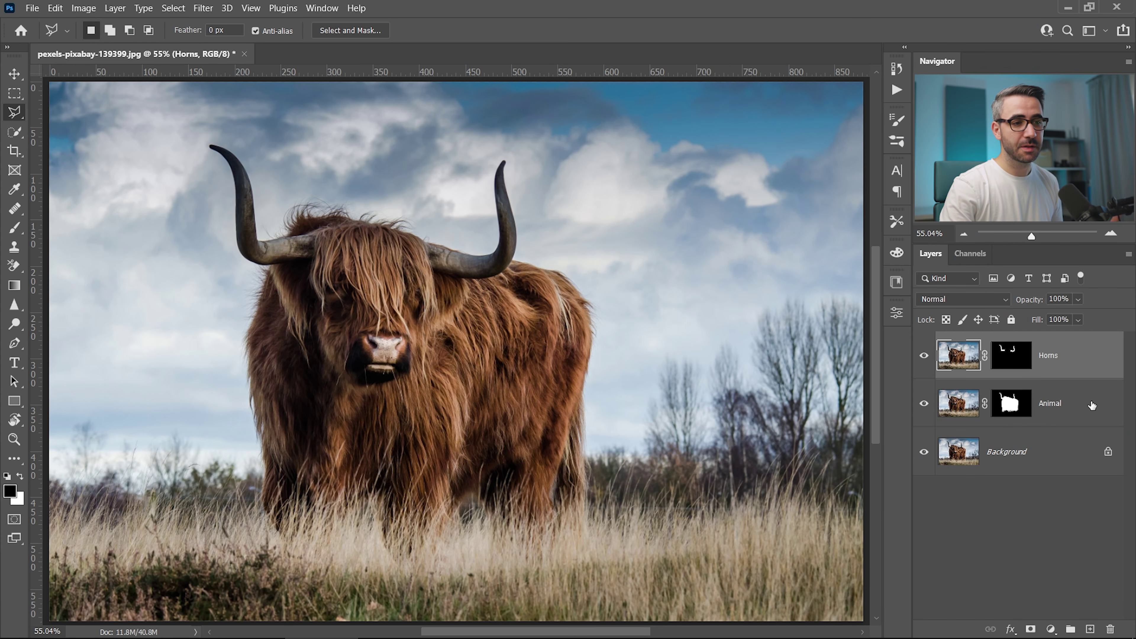
Add a Color Lookup adjustment layer above the Animal layer using the Moonlight.3DL 3DLUT file.
{"action": "left_click", "coordinate": [1092, 405]}
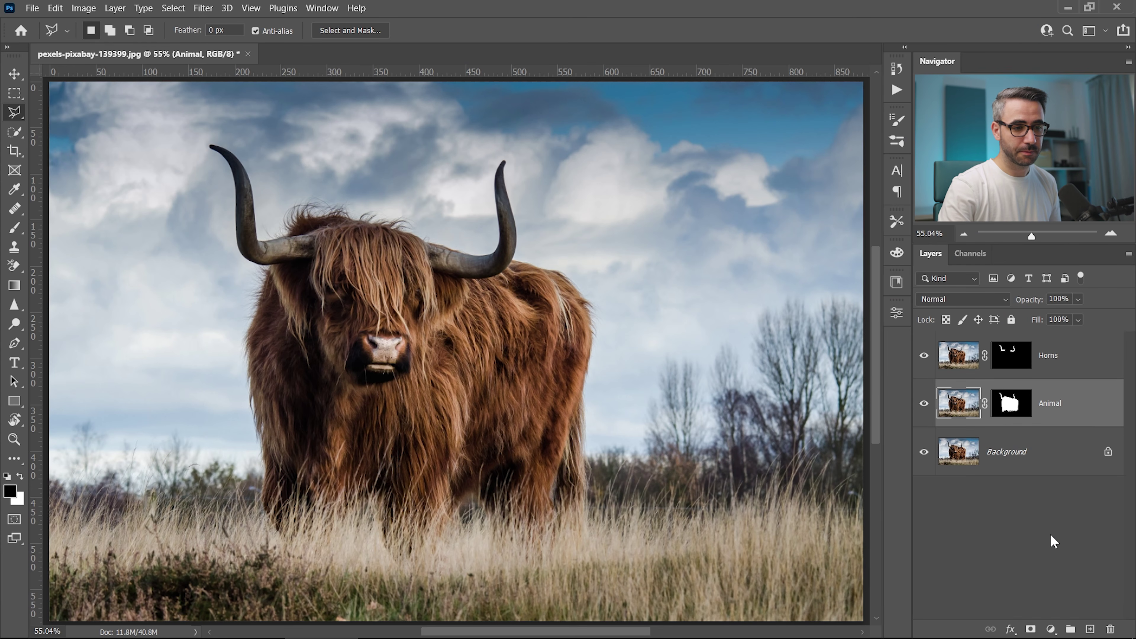
{"action": "left_click", "coordinate": [1051, 629]}
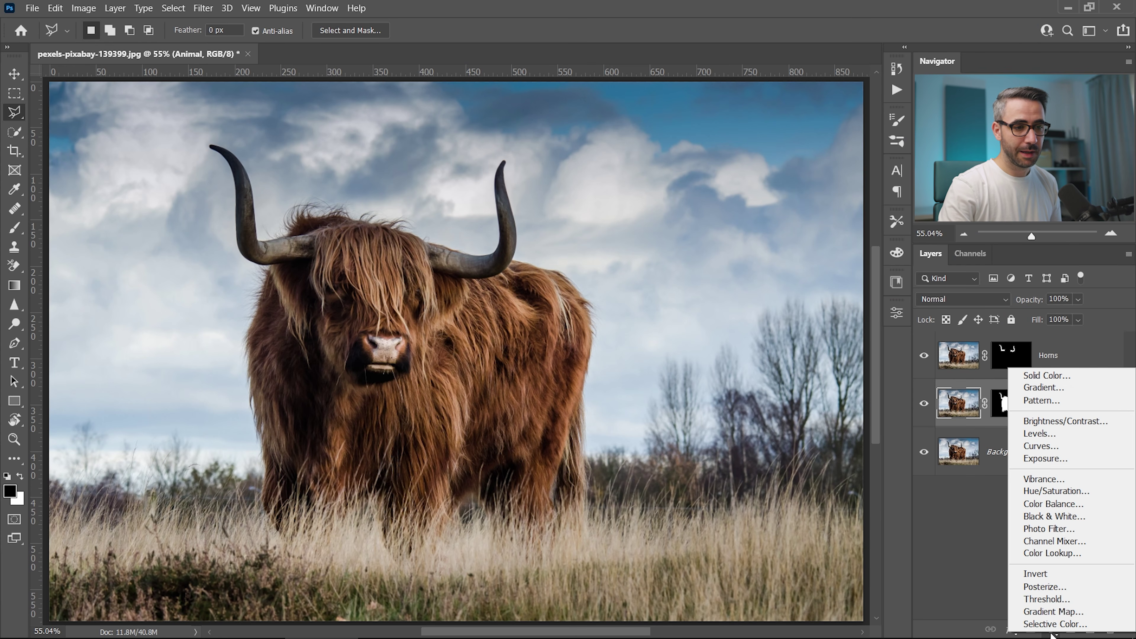
{"action": "left_click", "coordinate": [1046, 554]}
{"action": "left_click", "coordinate": [777, 361]}
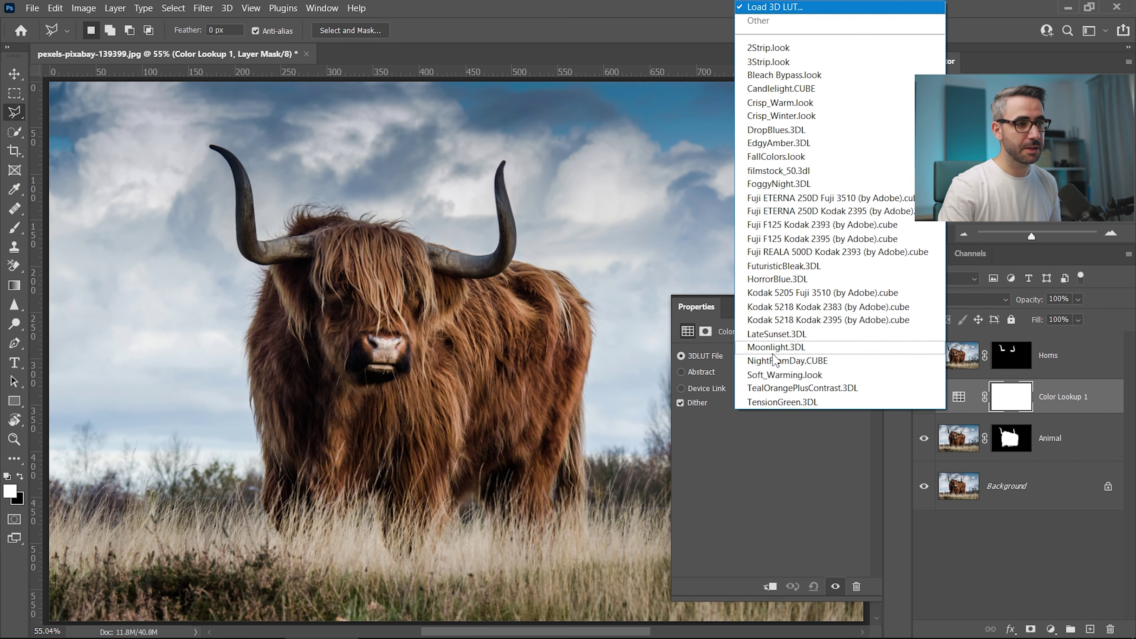
{"action": "left_click", "coordinate": [793, 347]}
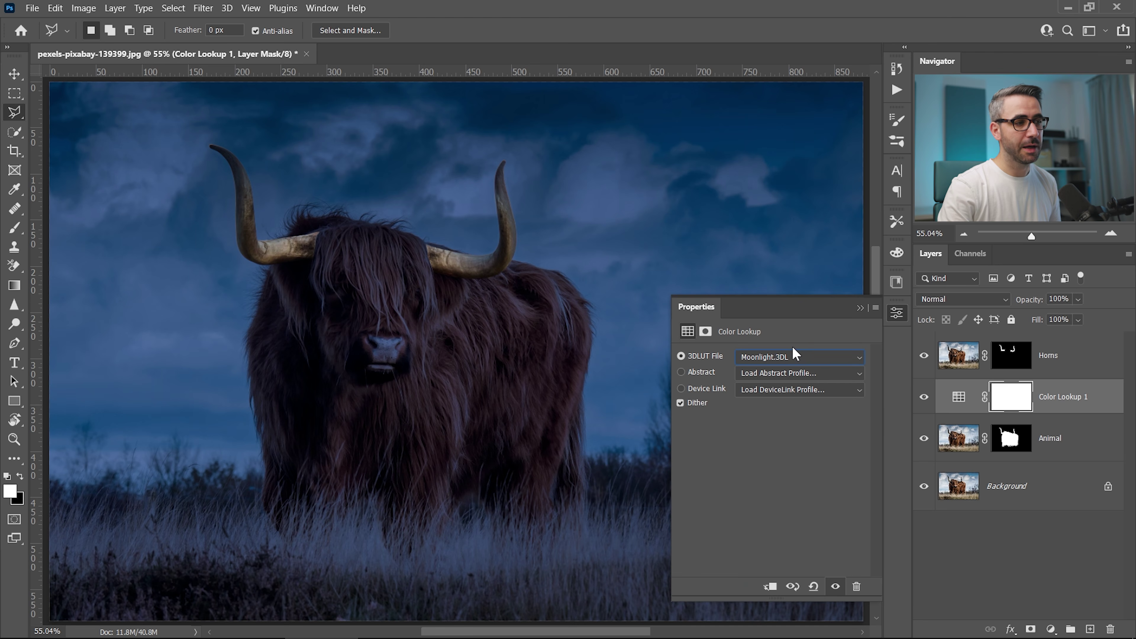
{"action": "left_click", "coordinate": [896, 314]}
Add a Hue/Saturation adjustment layer above the Color Lookup with Saturation set to -50.
{"action": "left_click", "coordinate": [1052, 630]}
{"action": "left_click", "coordinate": [1050, 490]}
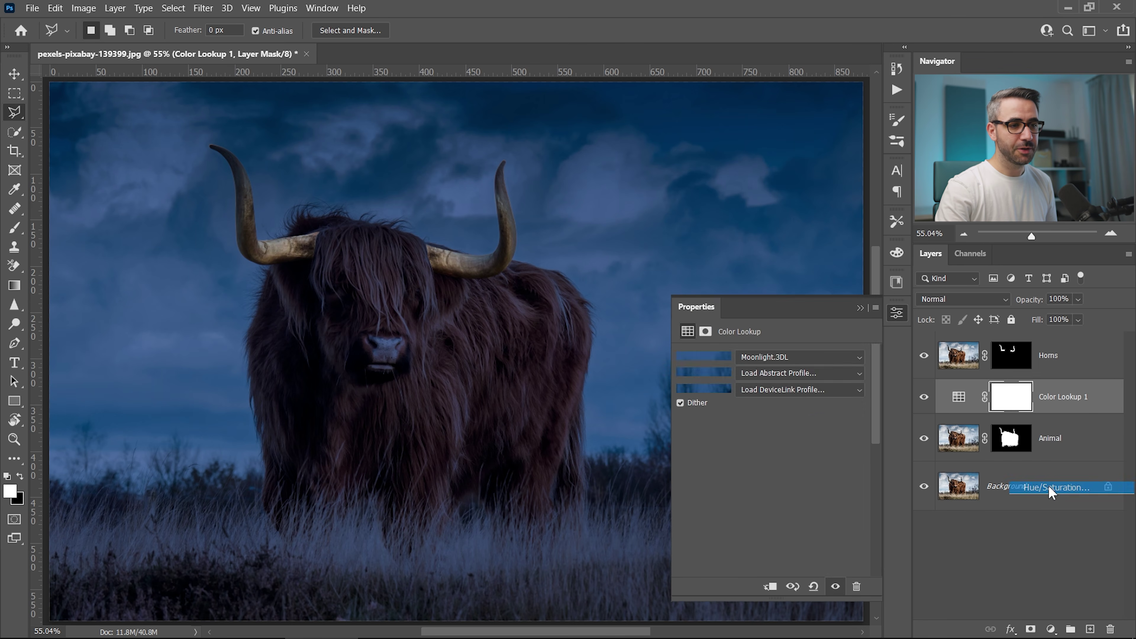
{"action": "left_click_drag", "start_coordinate": [770, 442], "coordinate": [735, 441]}
{"action": "left_click_drag", "start_coordinate": [850, 425], "coordinate": [793, 387]}
{"action": "type", "text": "-50"}
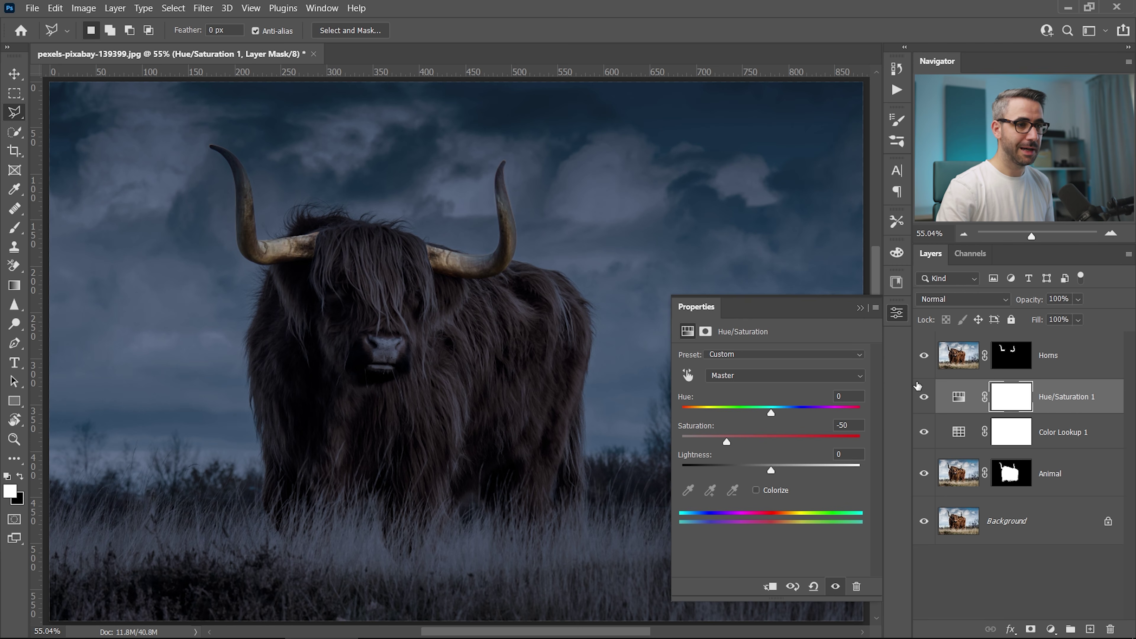
{"action": "left_click", "coordinate": [896, 313]}
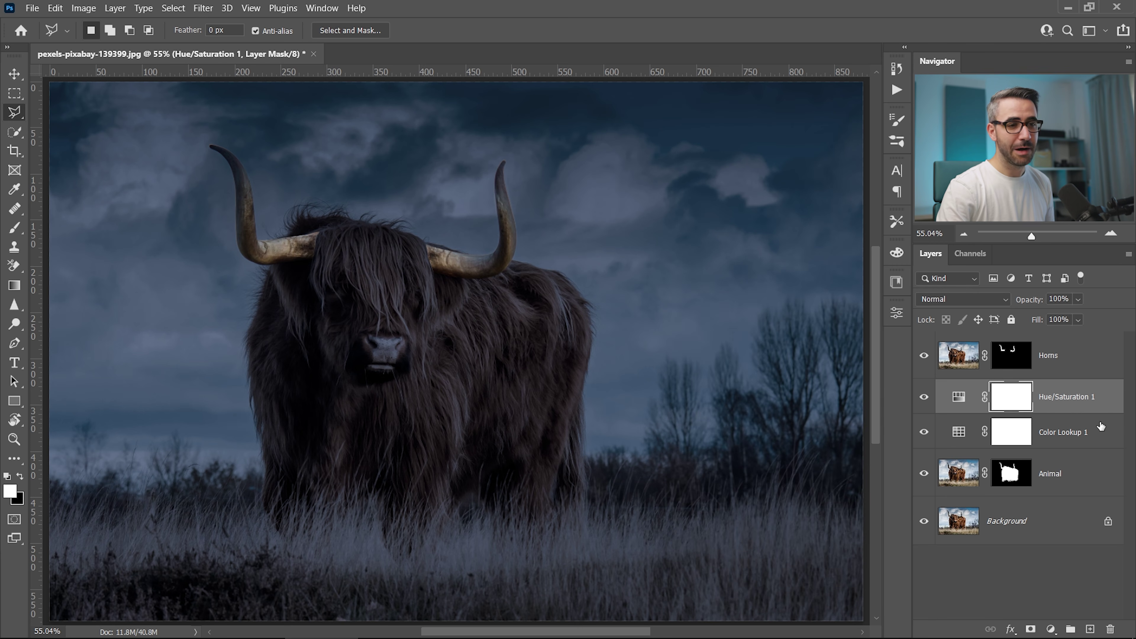
Clip the Color Lookup and Hue/Saturation adjustments to the Animal layer, and place unclipped copies of both directly above the Background.
{"action": "left_click", "coordinate": [1074, 427]}
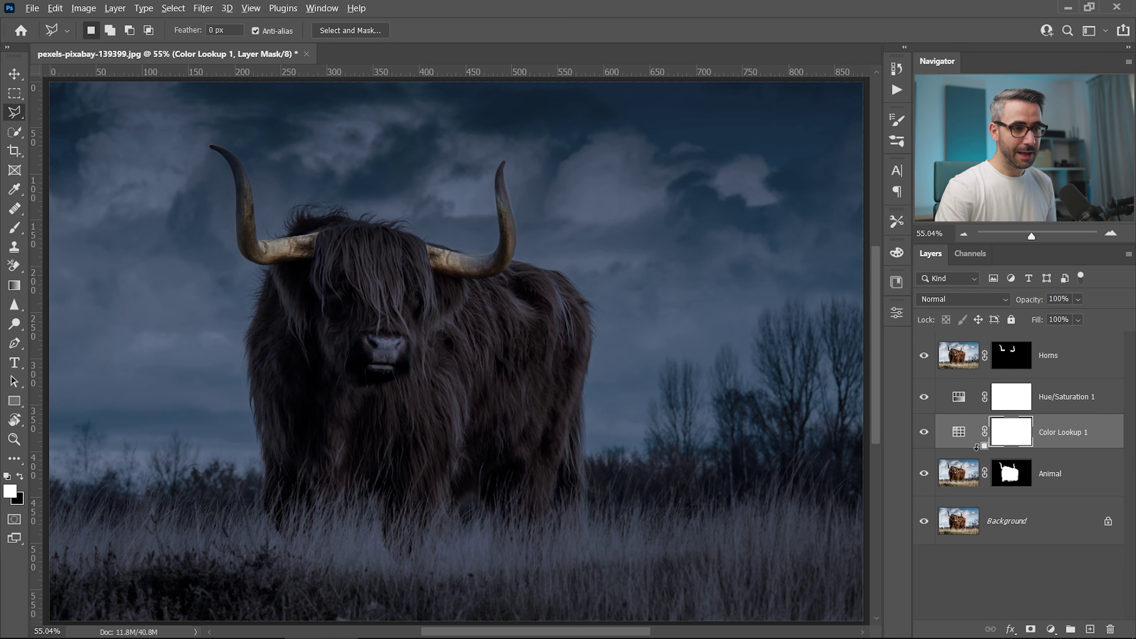
{"action": "left_click", "coordinate": [966, 447], "text": "alt"}
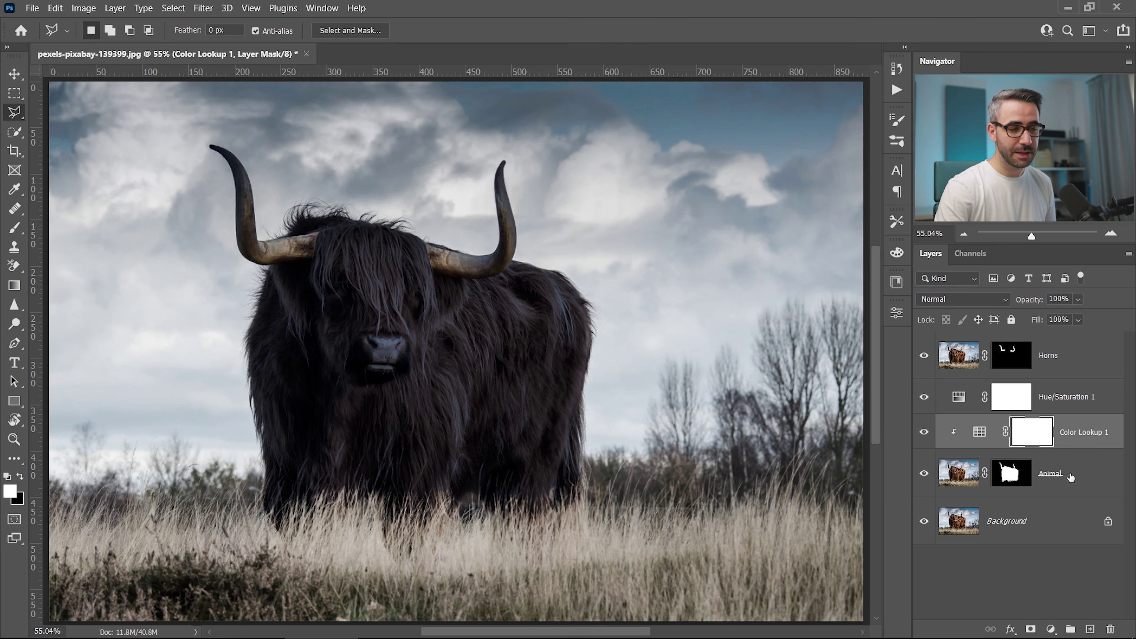
{"action": "left_click", "coordinate": [1059, 390]}
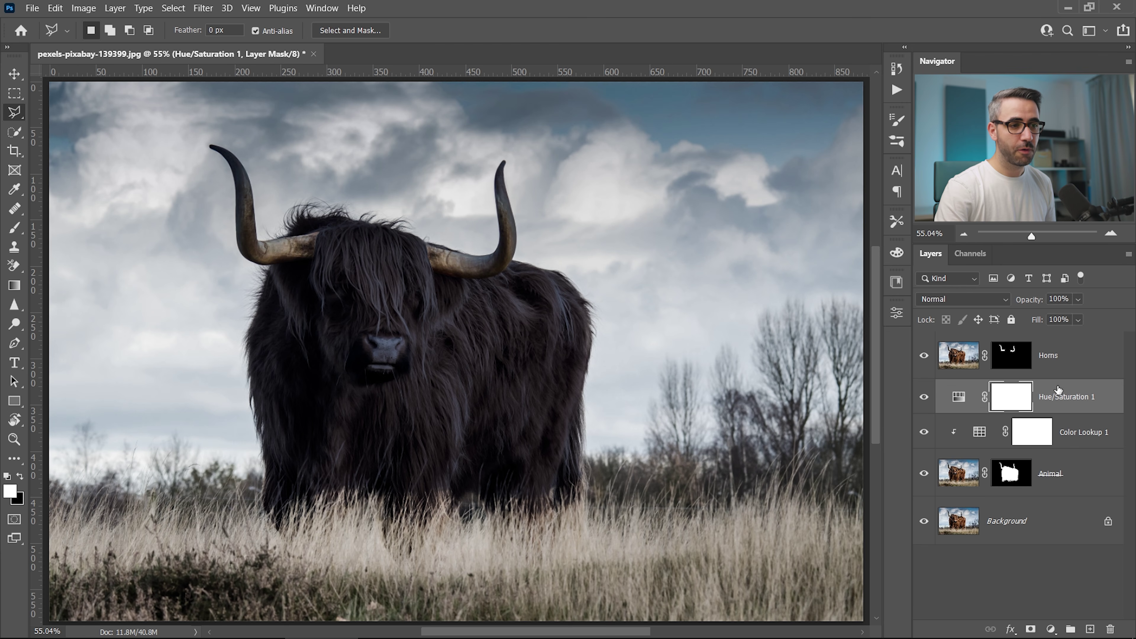
{"action": "left_click", "coordinate": [969, 413], "text": "alt"}
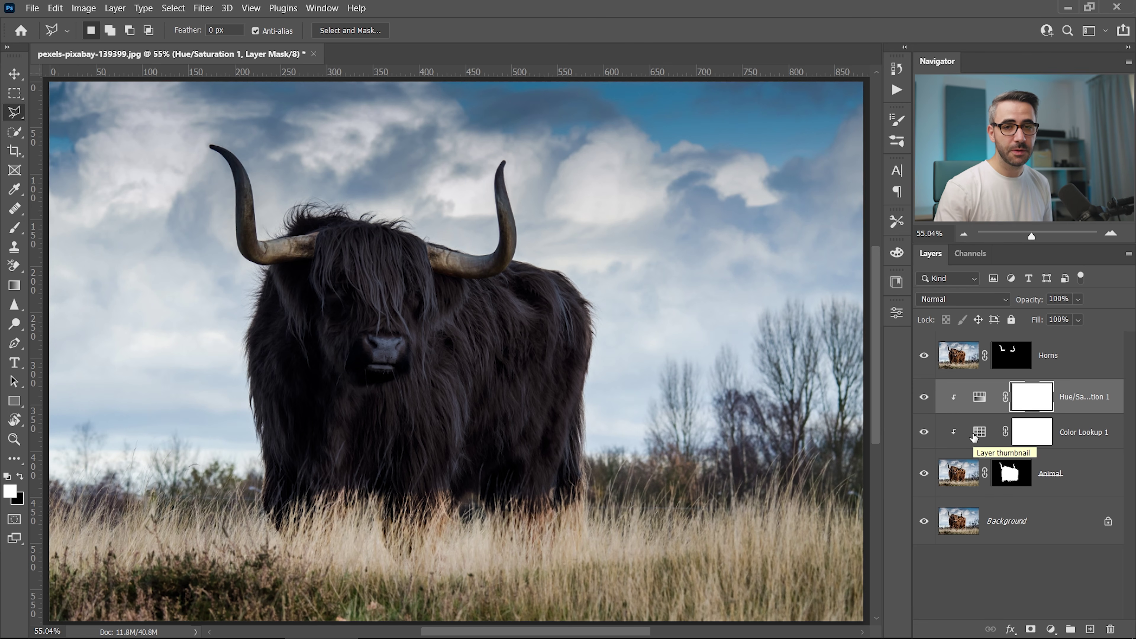
{"action": "left_click", "coordinate": [1111, 428], "text": "shift"}
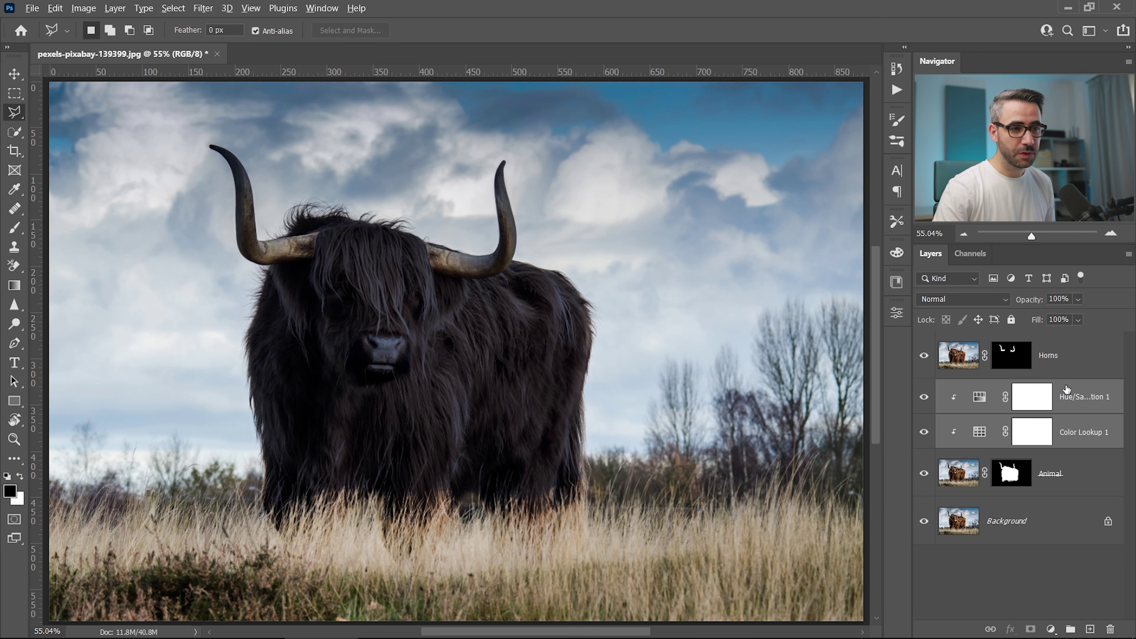
{"action": "left_click_drag", "start_coordinate": [1066, 389], "coordinate": [1040, 492]}
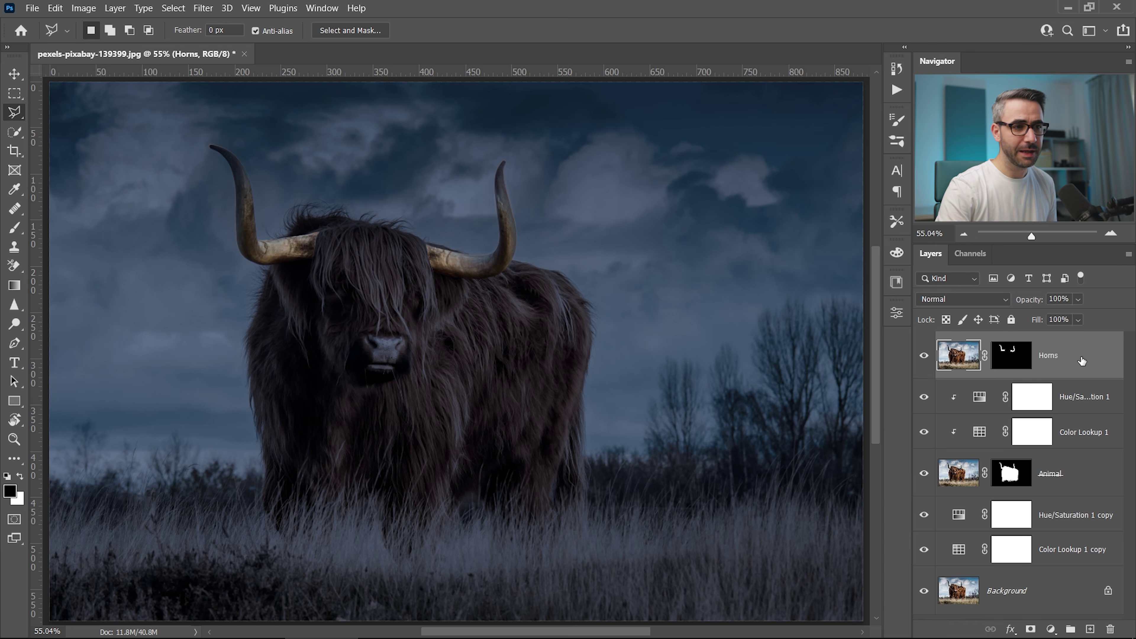
Convert the masked Horns layer to a Smart Object and duplicate it.
{"action": "right_click", "coordinate": [1082, 361]}
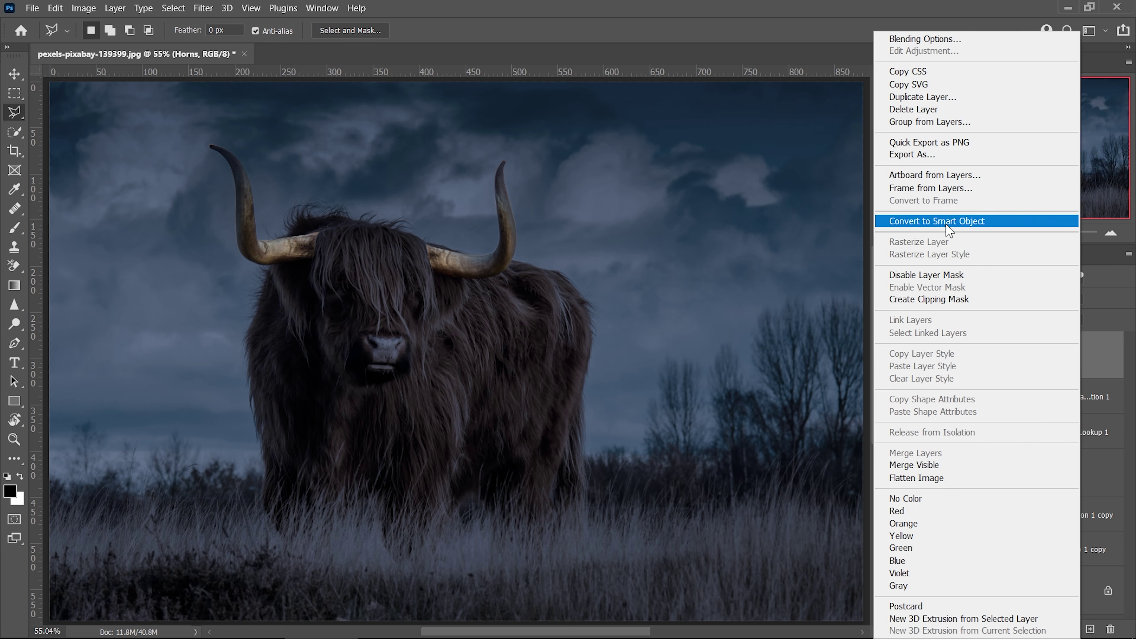
{"action": "left_click", "coordinate": [984, 221]}
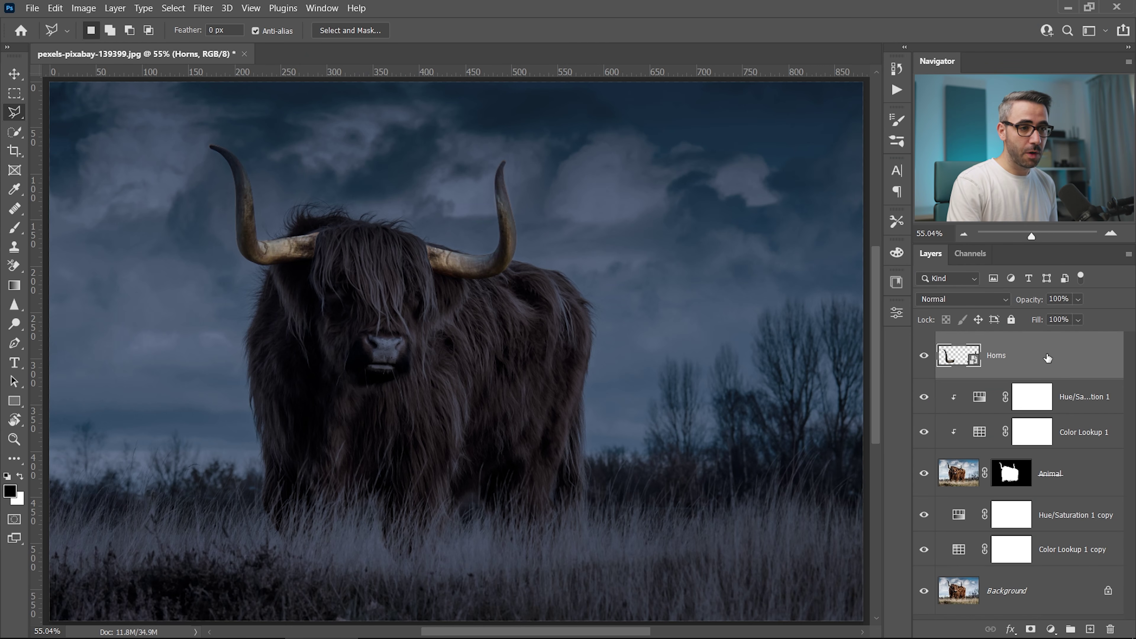
{"action": "key", "text": "ctrl+j"}
Set the duplicated horns layer's blend mode to Linear Dodge (Add) and compare the image with and without it.
{"action": "left_click", "coordinate": [969, 299]}
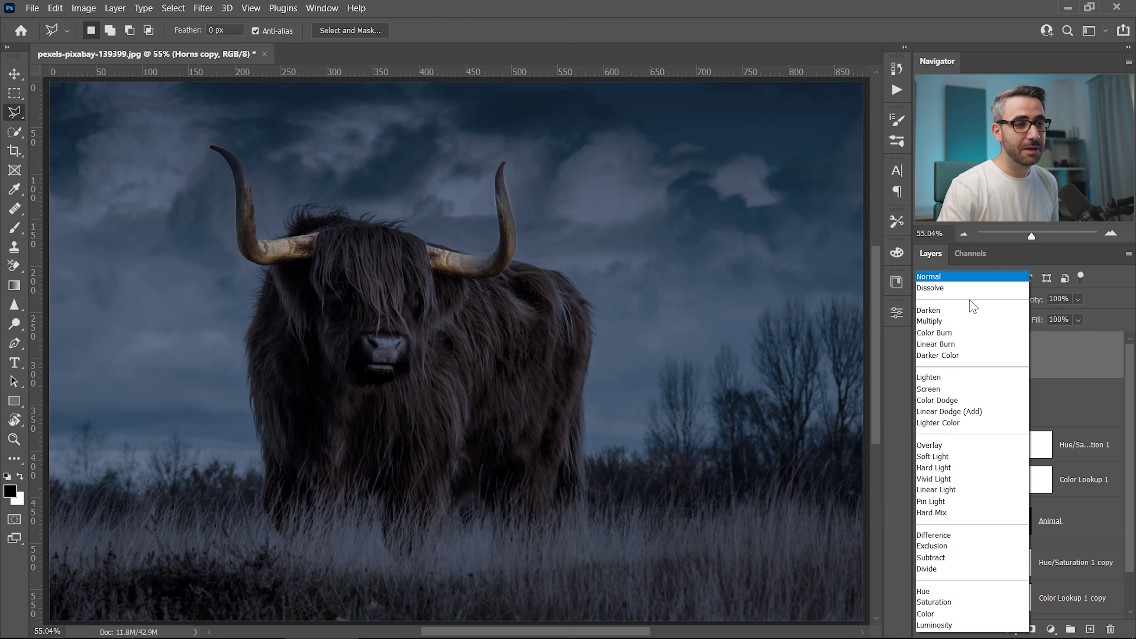
{"action": "left_click", "coordinate": [945, 411]}
{"action": "left_click", "coordinate": [924, 356]}
{"action": "left_click", "coordinate": [924, 356]}
{"action": "left_click", "coordinate": [924, 355]}
{"action": "left_click", "coordinate": [924, 356]}
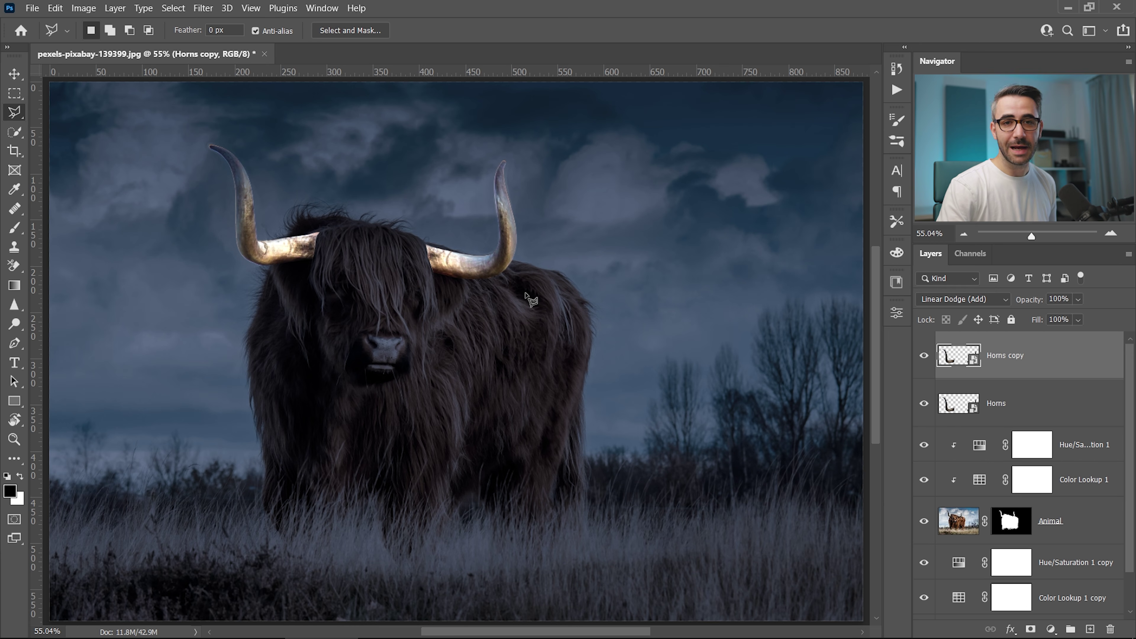
Apply a Gaussian Blur smart filter with a 5-pixel radius to the duplicated horns layer, comparing the preview on and off.
{"action": "left_click", "coordinate": [206, 10]}
{"action": "mouse_move", "coordinate": [274, 187]}
{"action": "left_click", "coordinate": [403, 244]}
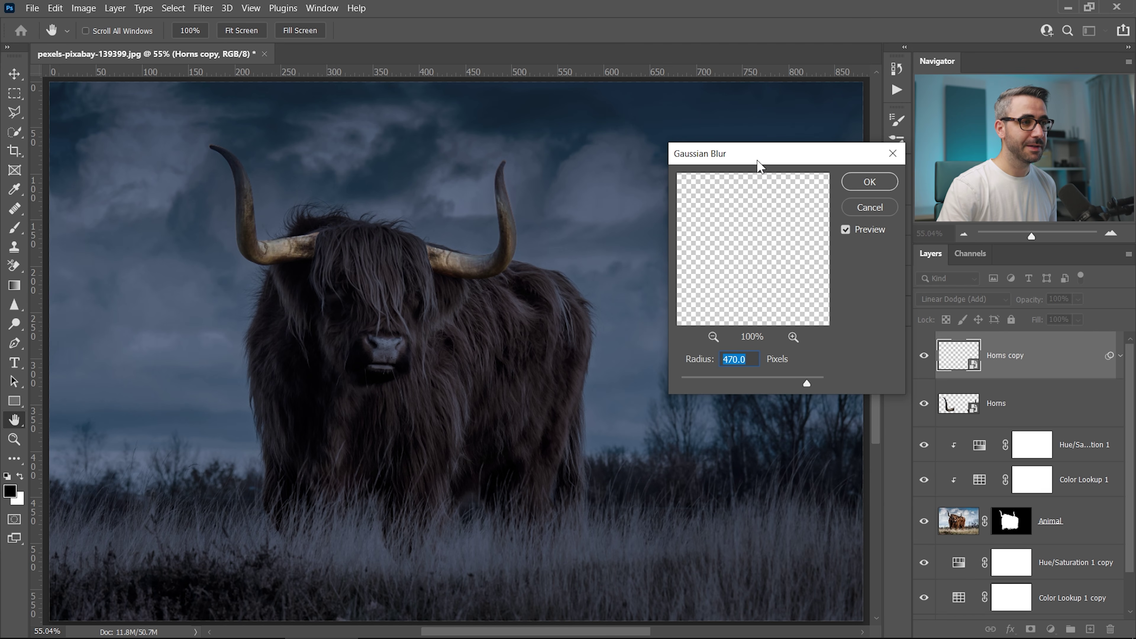
{"action": "left_click_drag", "start_coordinate": [757, 162], "coordinate": [715, 202]}
{"action": "type", "text": "5"}
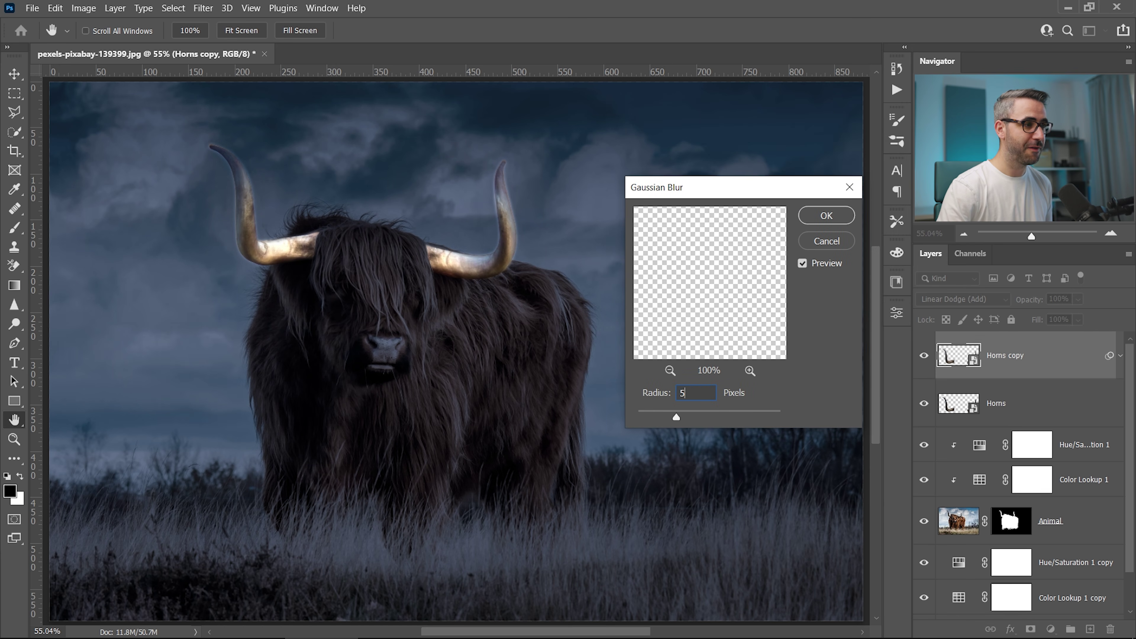
{"action": "left_click", "coordinate": [802, 264]}
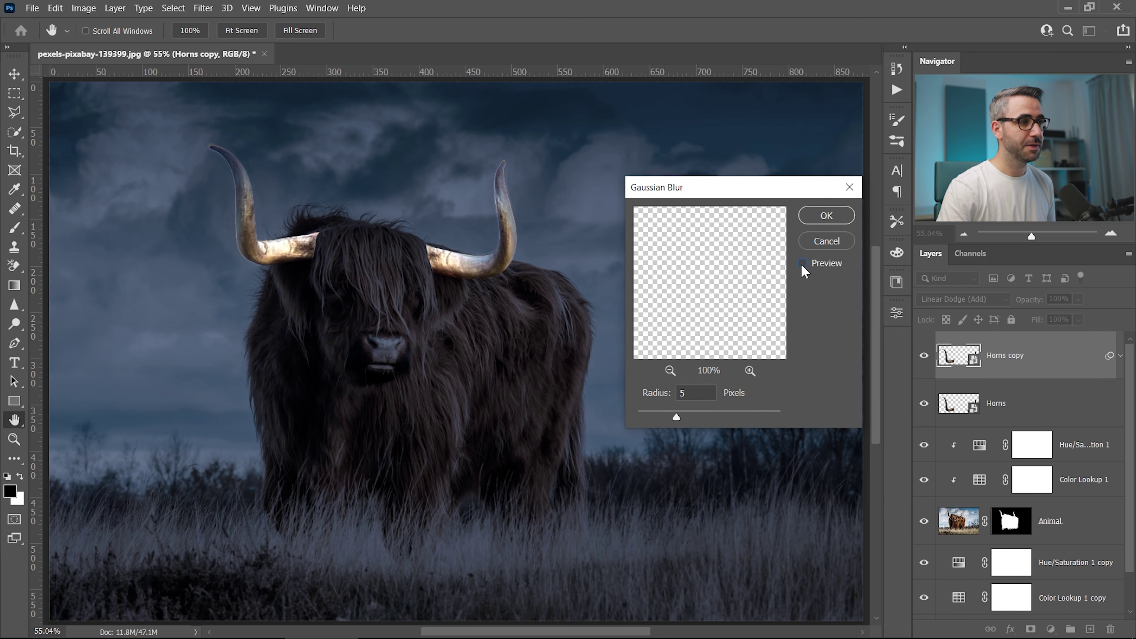
{"action": "left_click", "coordinate": [803, 264]}
{"action": "left_click", "coordinate": [803, 264]}
{"action": "left_click", "coordinate": [802, 263]}
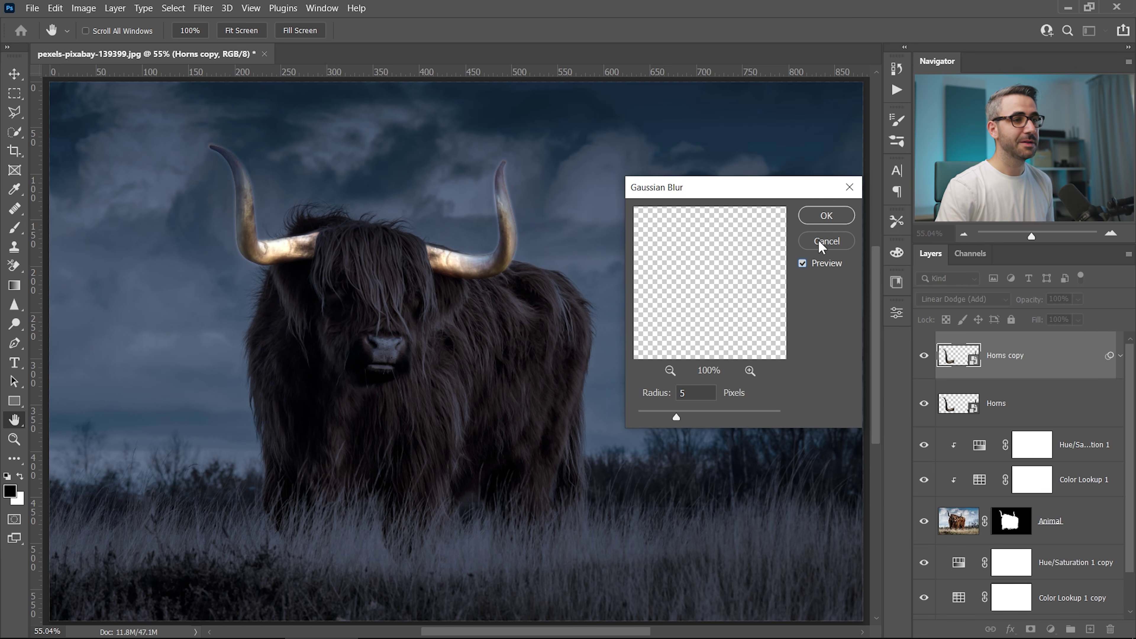
{"action": "left_click", "coordinate": [825, 216]}
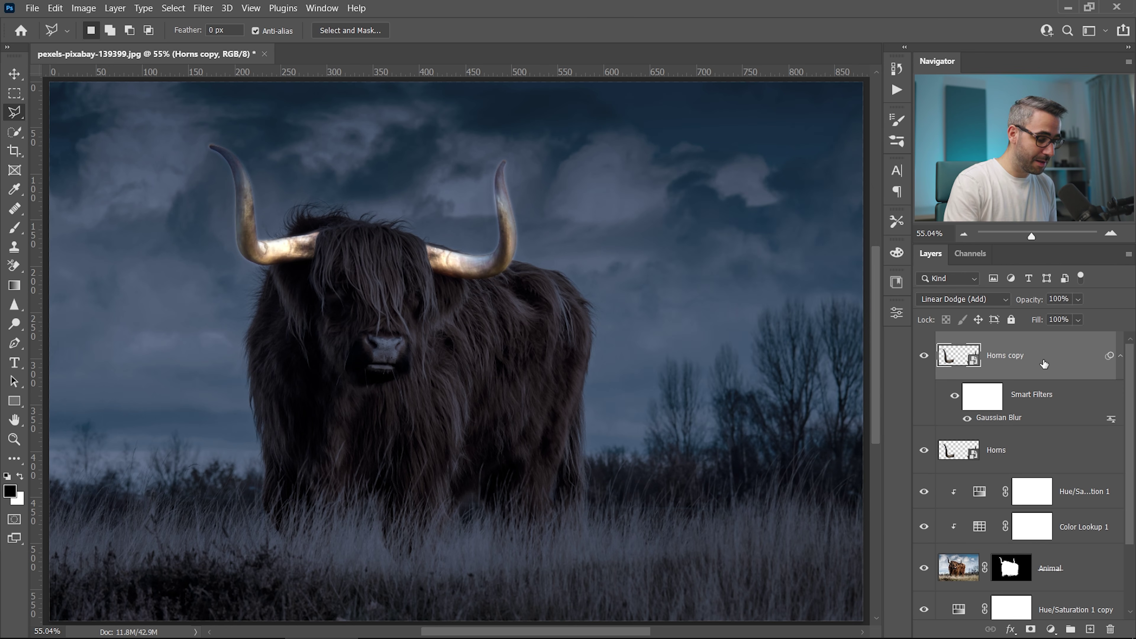
Duplicate the blurred horns layer and set the new copy's Gaussian Blur radius to 80 pixels.
{"action": "key", "text": "ctrl+j"}
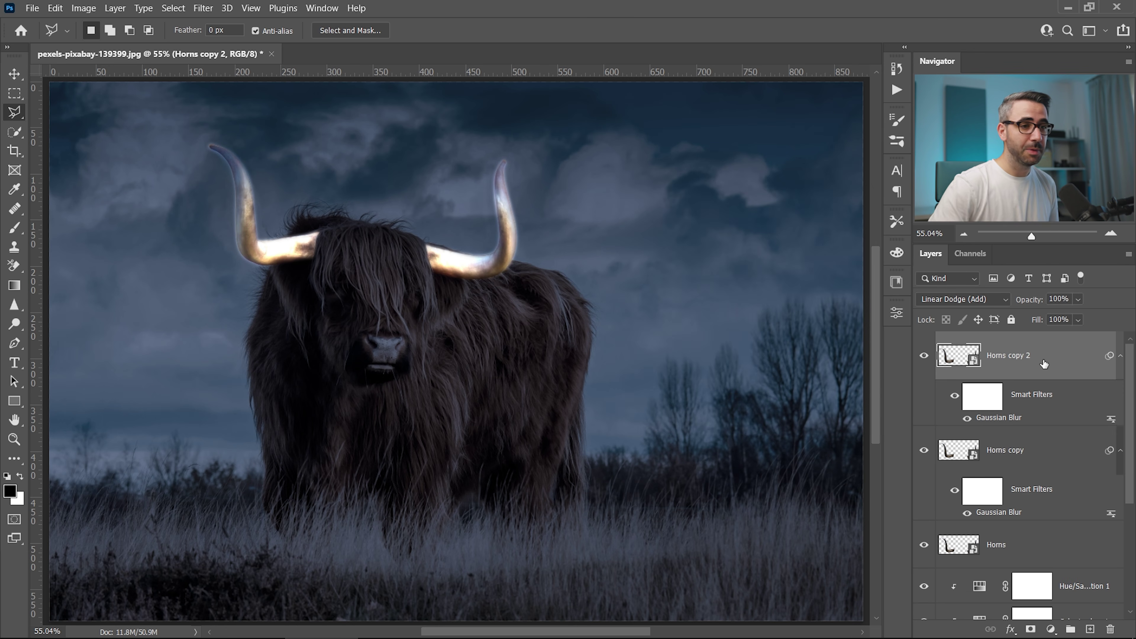
{"action": "double_click", "coordinate": [994, 420]}
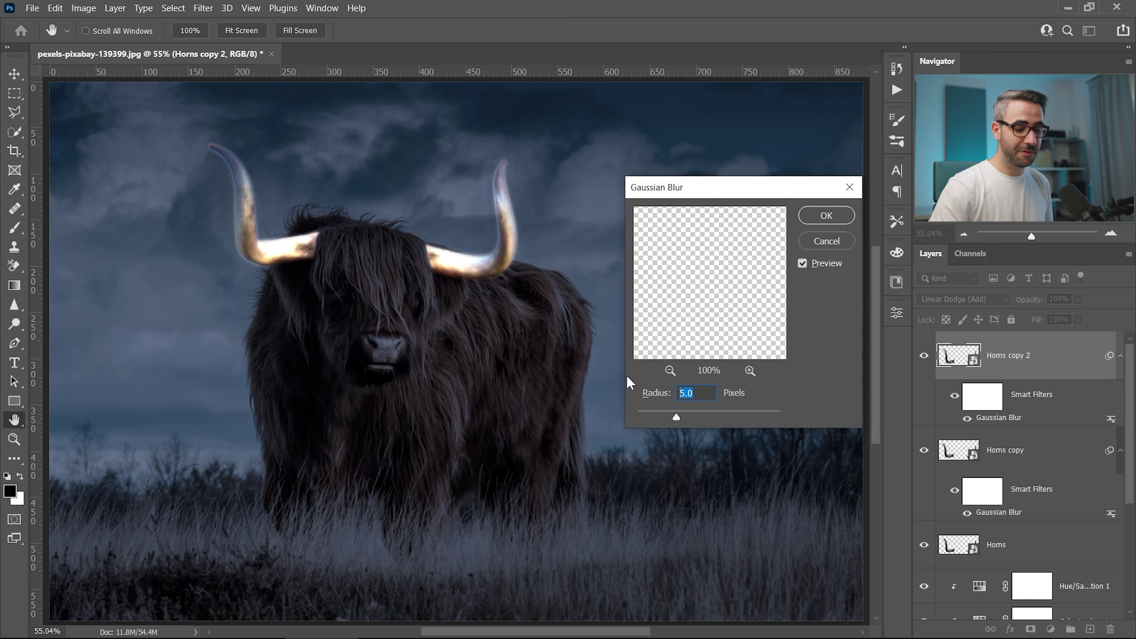
{"action": "type", "text": "80"}
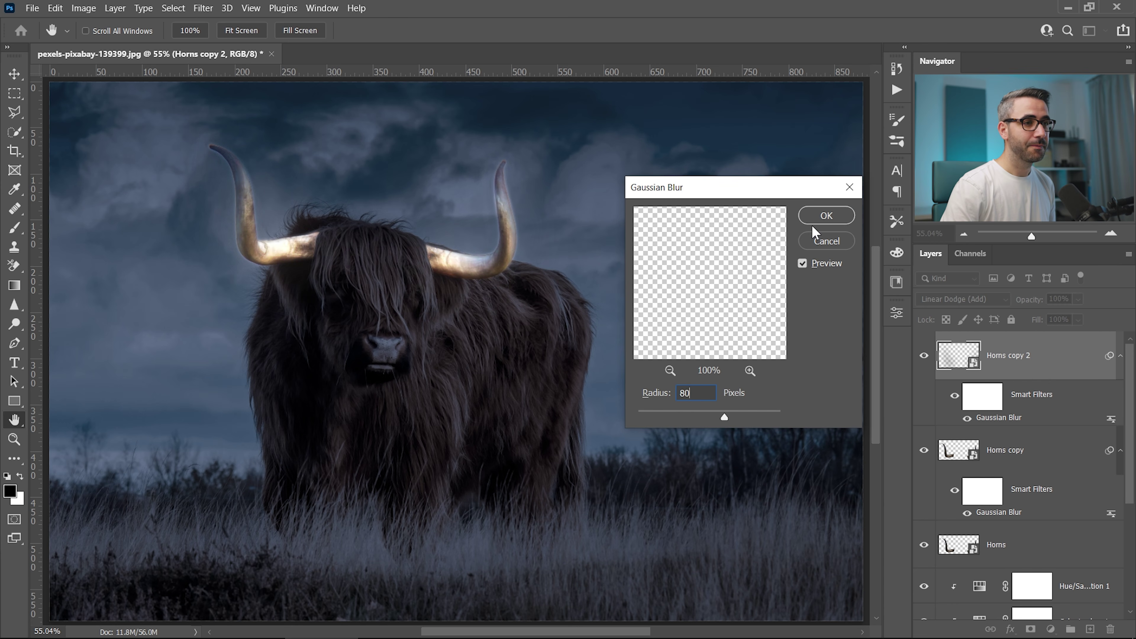
{"action": "left_click", "coordinate": [822, 219]}
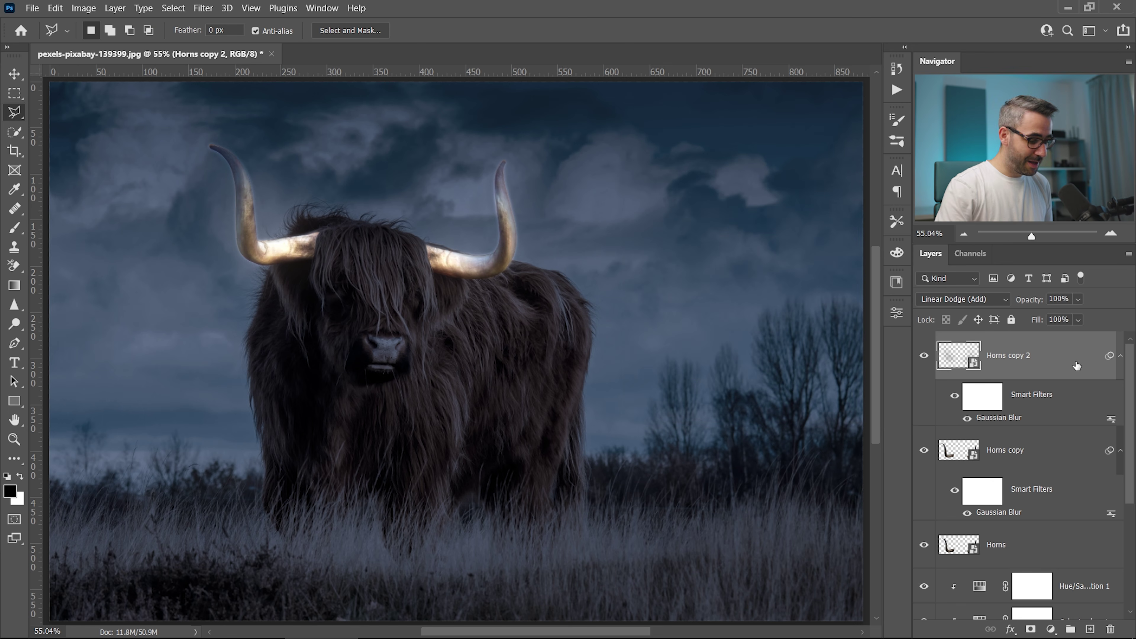
Duplicate the 80-pixel blurred horns layer and set the new copy's Gaussian Blur radius to 200 pixels.
{"action": "key", "text": "ctrl+j"}
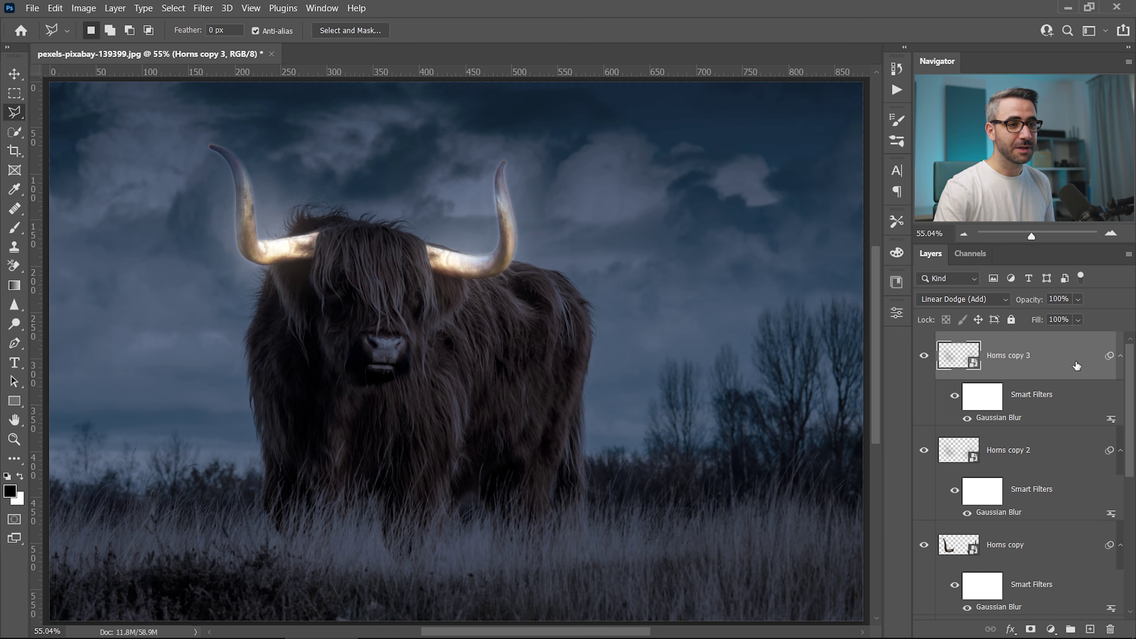
{"action": "double_click", "coordinate": [999, 419]}
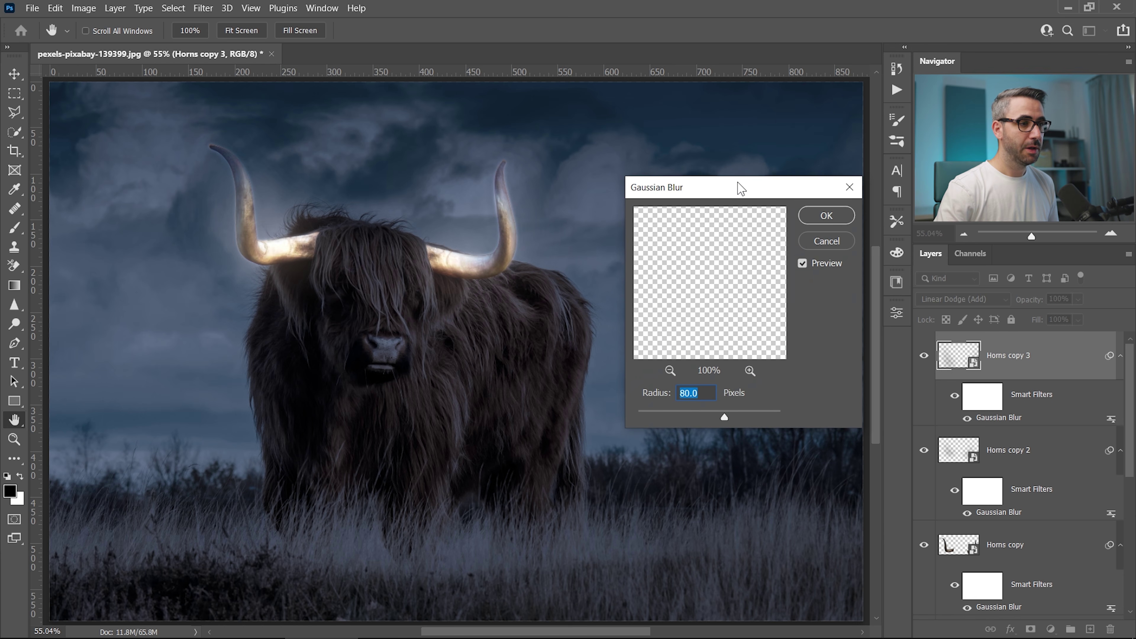
{"action": "left_click_drag", "start_coordinate": [737, 182], "coordinate": [736, 161]}
{"action": "type", "text": "200"}
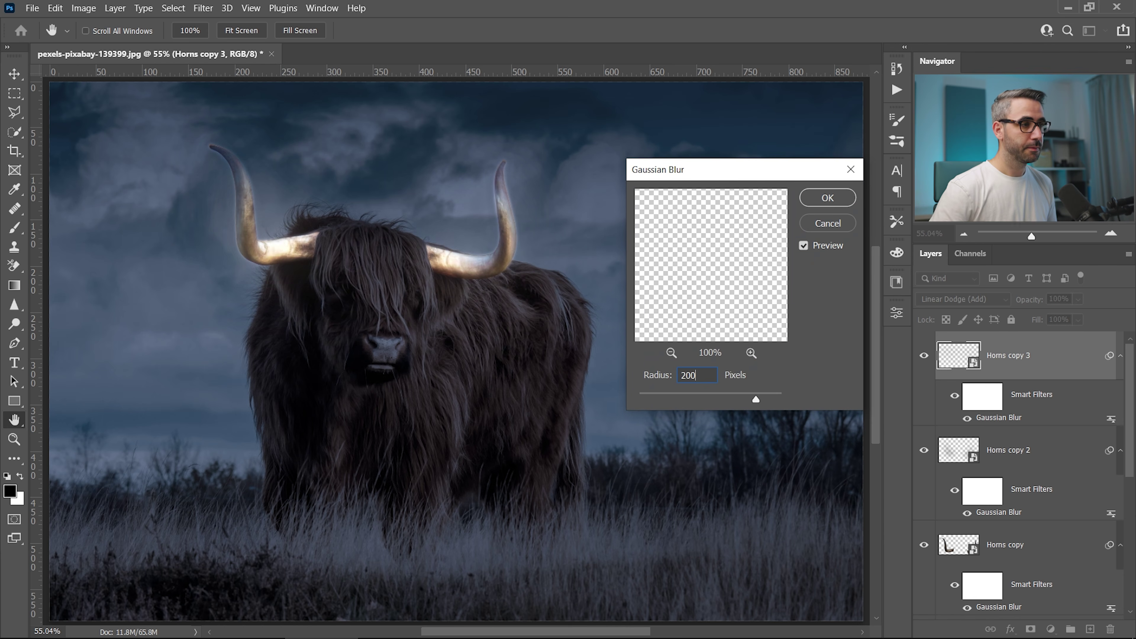
{"action": "key", "text": "Return"}
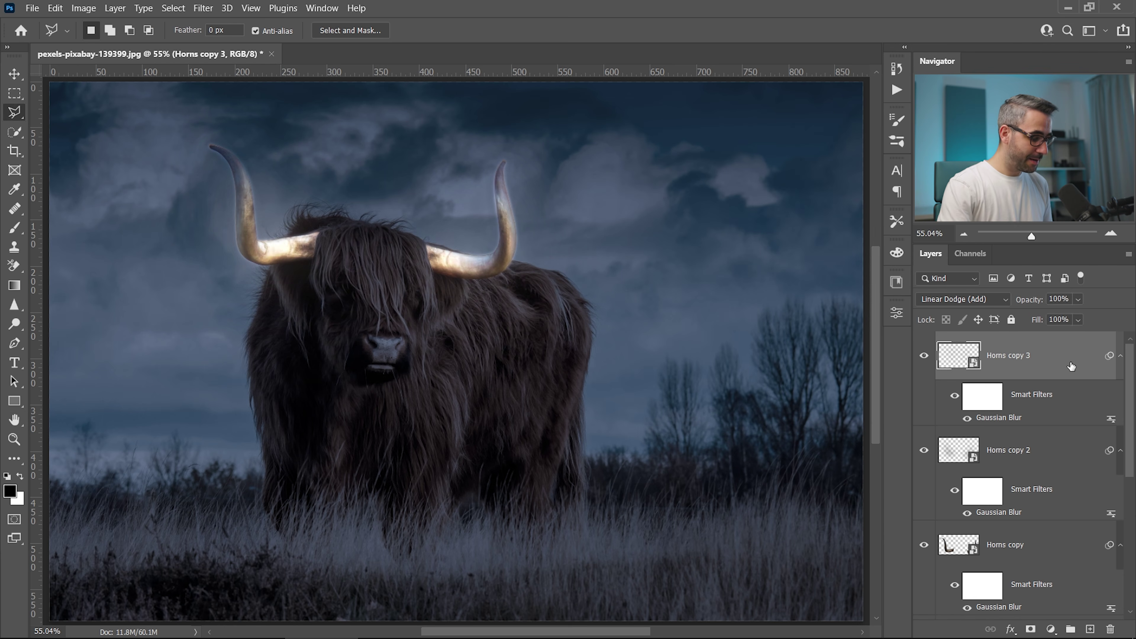
Duplicate the 200-pixel blurred horns layer and set the new copy's Gaussian Blur radius to 470 pixels.
{"action": "key", "text": "ctrl+j"}
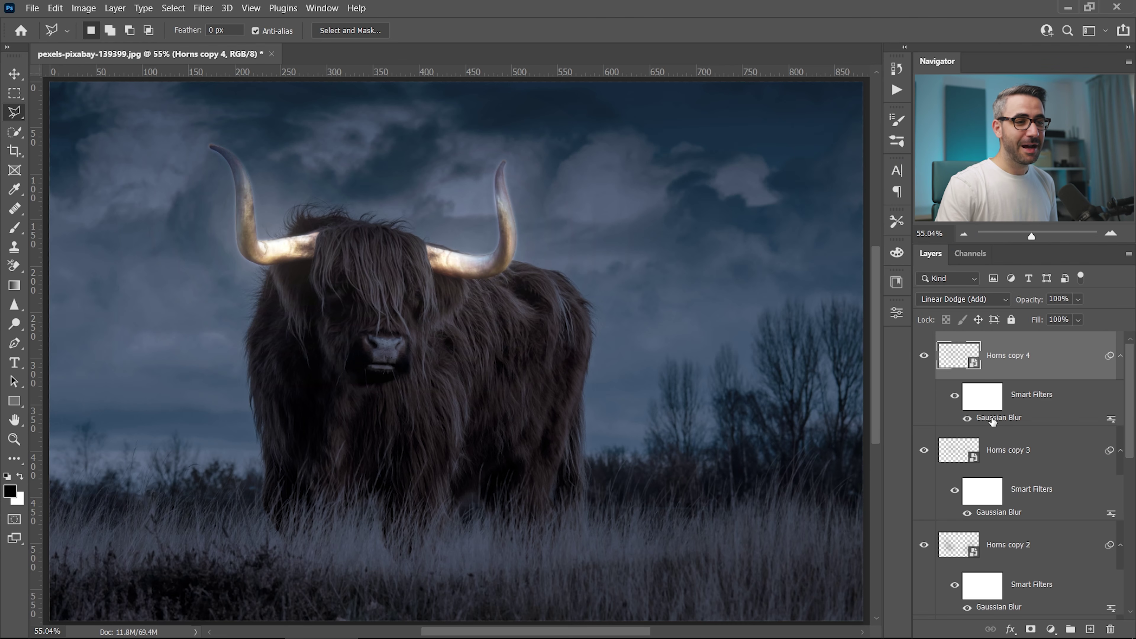
{"action": "double_click", "coordinate": [993, 421]}
{"action": "type", "text": "47"}
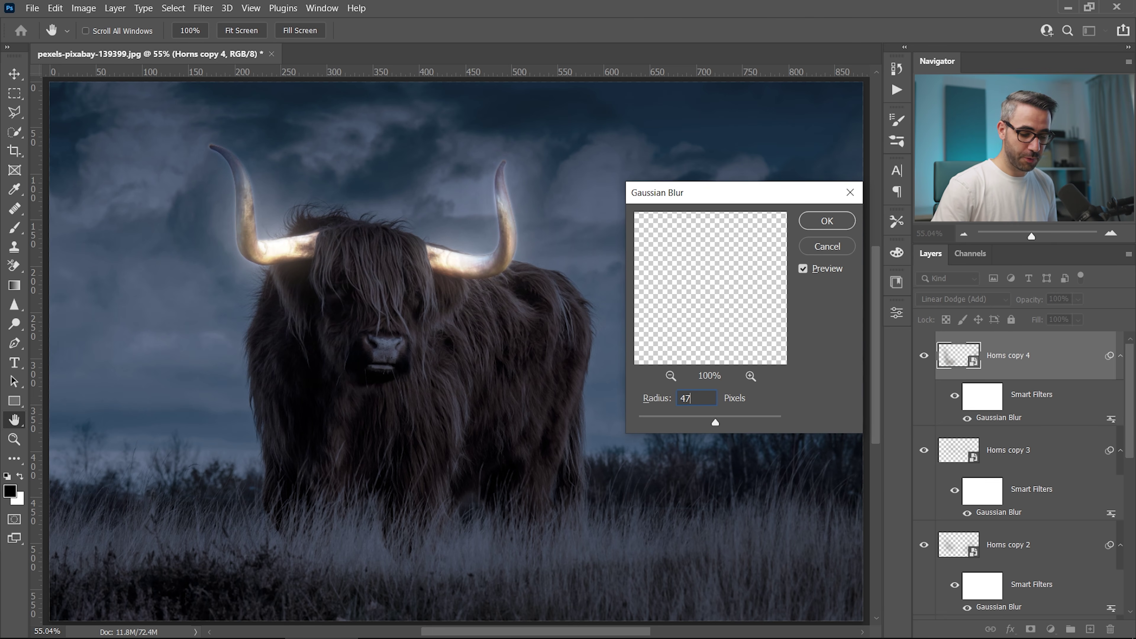
{"action": "type", "text": "0"}
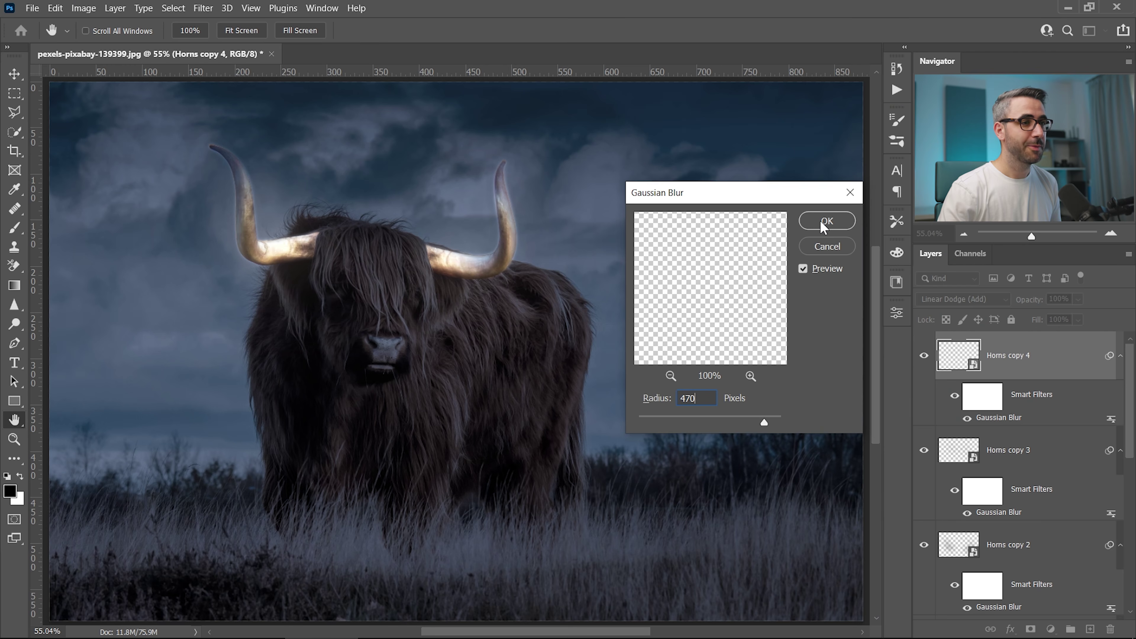
{"action": "left_click", "coordinate": [822, 224]}
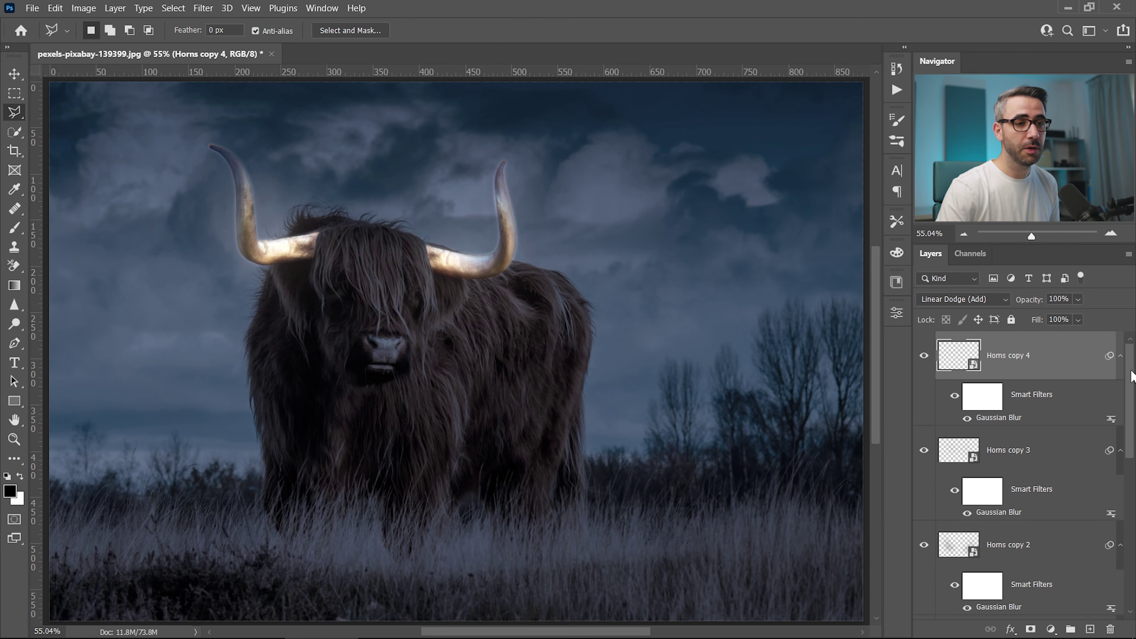
Group the Horns layer together with all its blurred copies and name the group "Horns glow".
{"action": "left_click_drag", "start_coordinate": [1131, 374], "coordinate": [1130, 441]}
{"action": "left_click", "coordinate": [1043, 543], "text": "shift"}
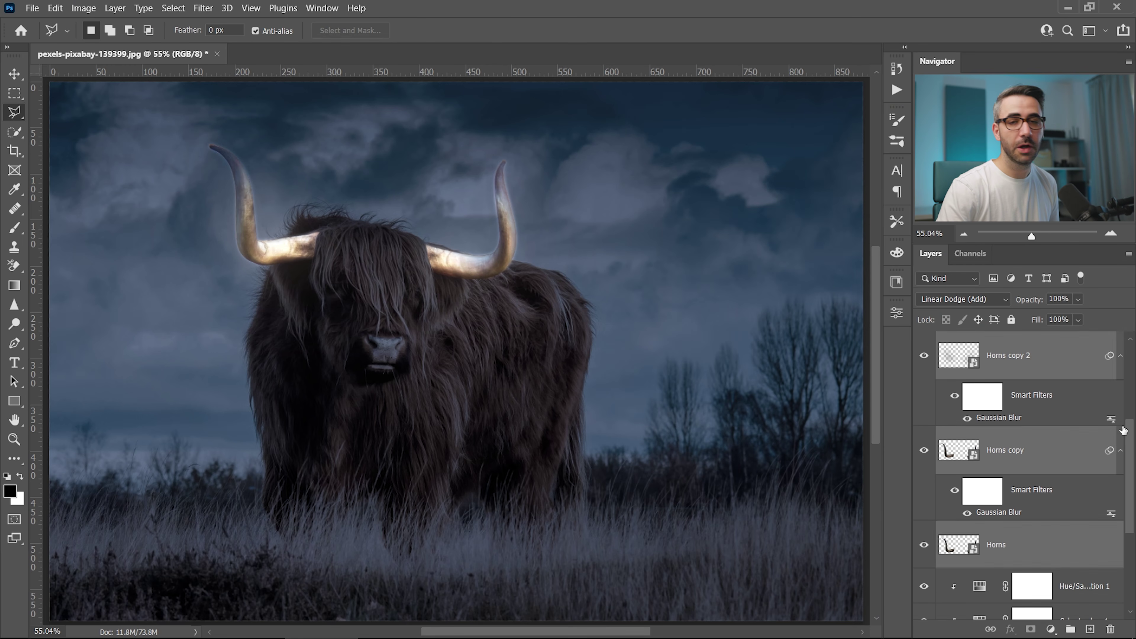
{"action": "left_click_drag", "start_coordinate": [1129, 428], "coordinate": [1129, 347]}
{"action": "key", "text": "ctrl+g"}
{"action": "double_click", "coordinate": [983, 340]}
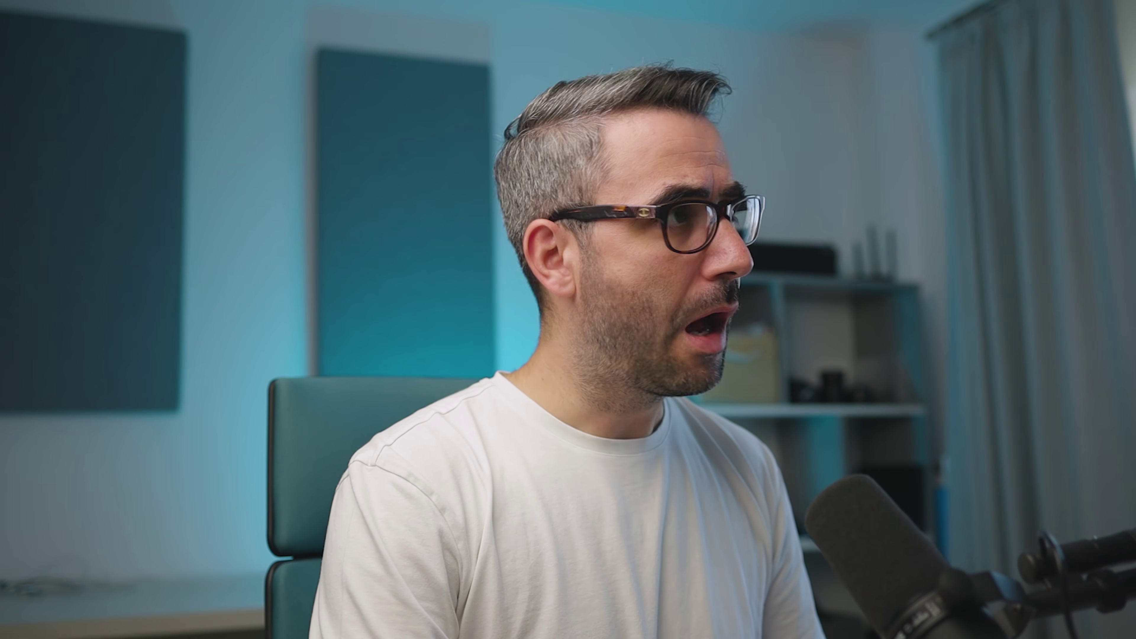
{"action": "type", "text": "Horns"}
{"action": "type", "text": " glow"}
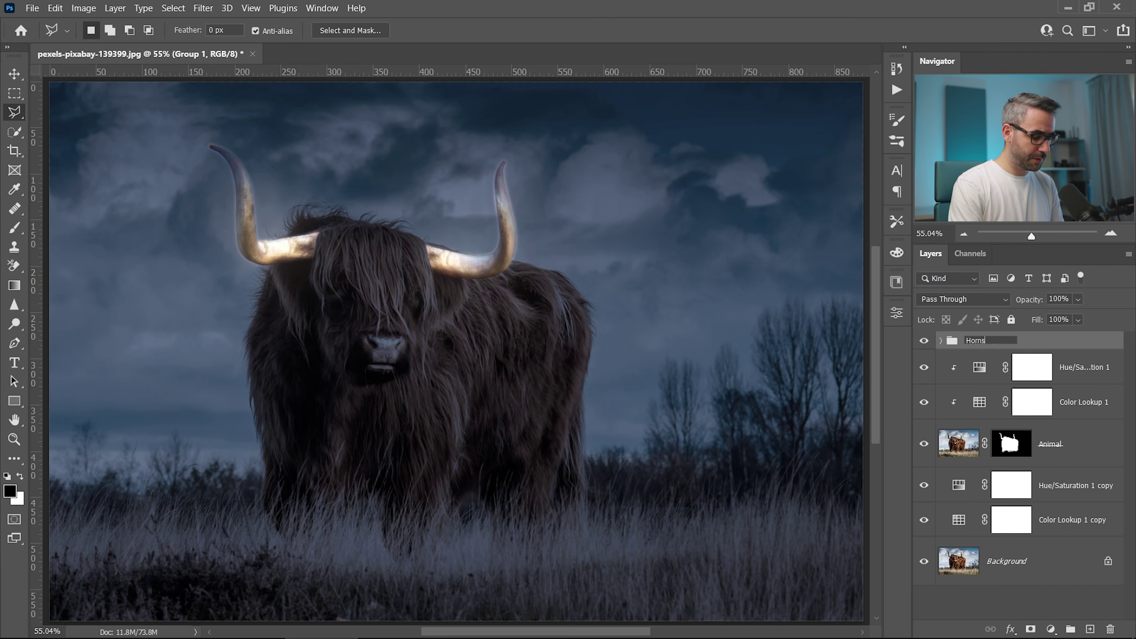
{"action": "key", "text": "Return"}
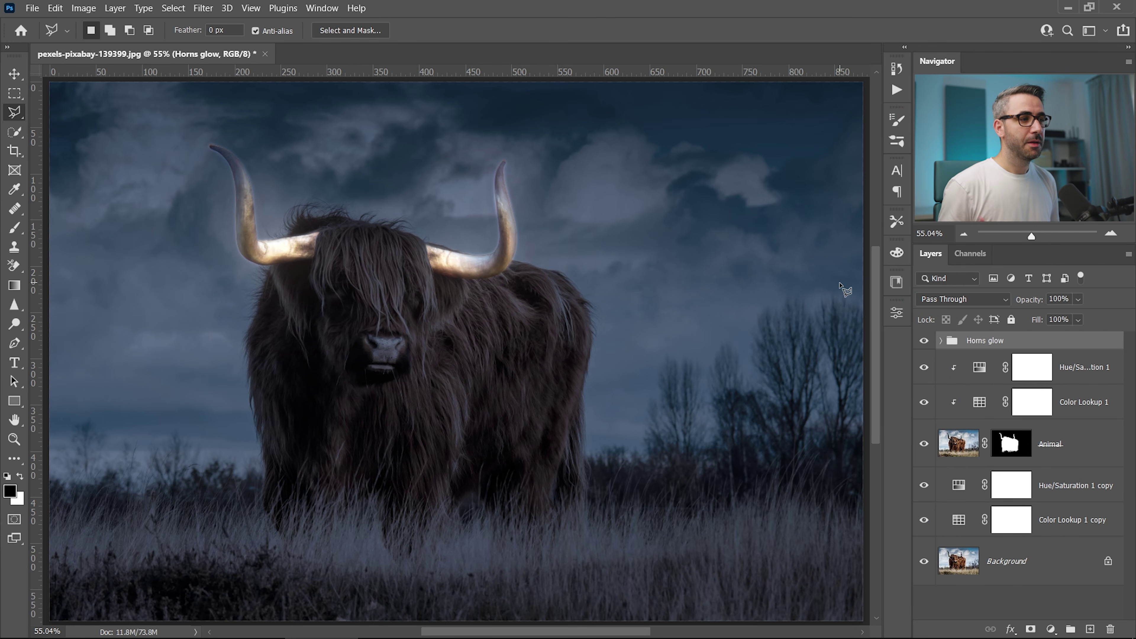
Add a Levels adjustment above the Horns glow group with midtones at 1.27 and clip it to the group.
{"action": "left_click", "coordinate": [1051, 629]}
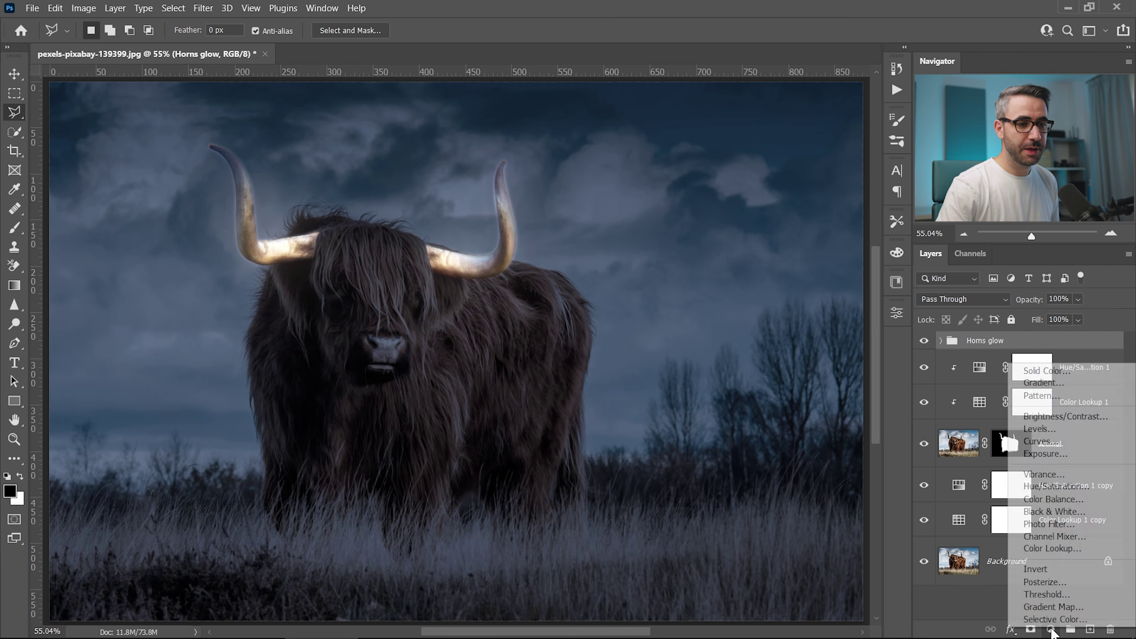
{"action": "left_click", "coordinate": [1039, 429]}
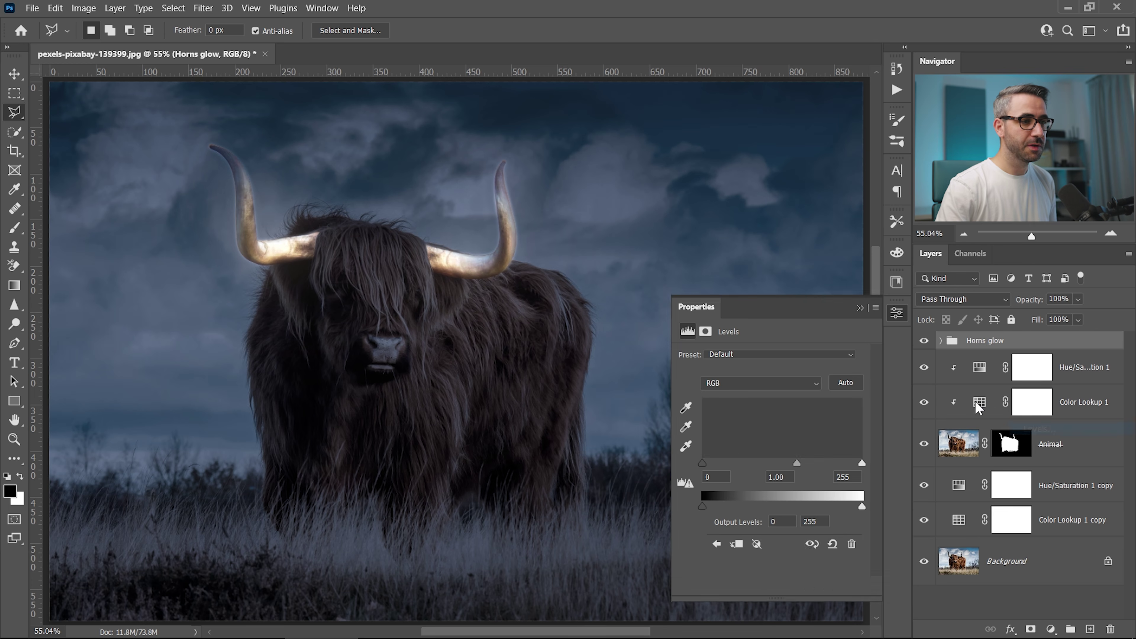
{"action": "mouse_move", "coordinate": [782, 463]}
{"action": "left_mouse_down"}
{"action": "mouse_move", "coordinate": [748, 463]}
{"action": "mouse_move", "coordinate": [768, 464]}
{"action": "left_mouse_up"}
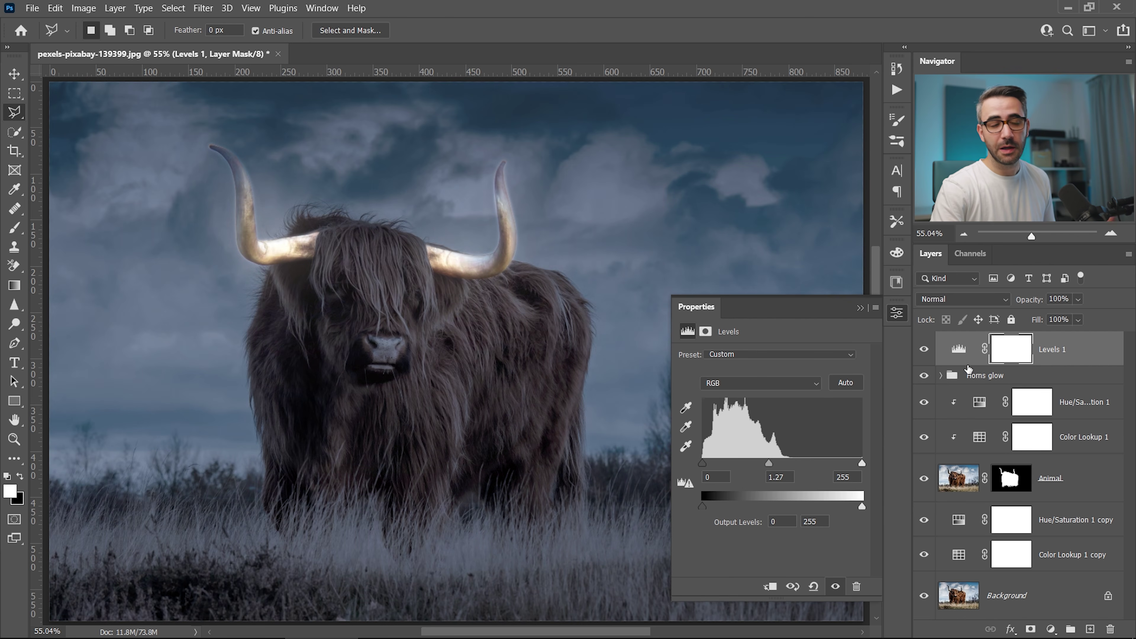
{"action": "left_click_drag", "start_coordinate": [968, 369], "coordinate": [965, 364]}
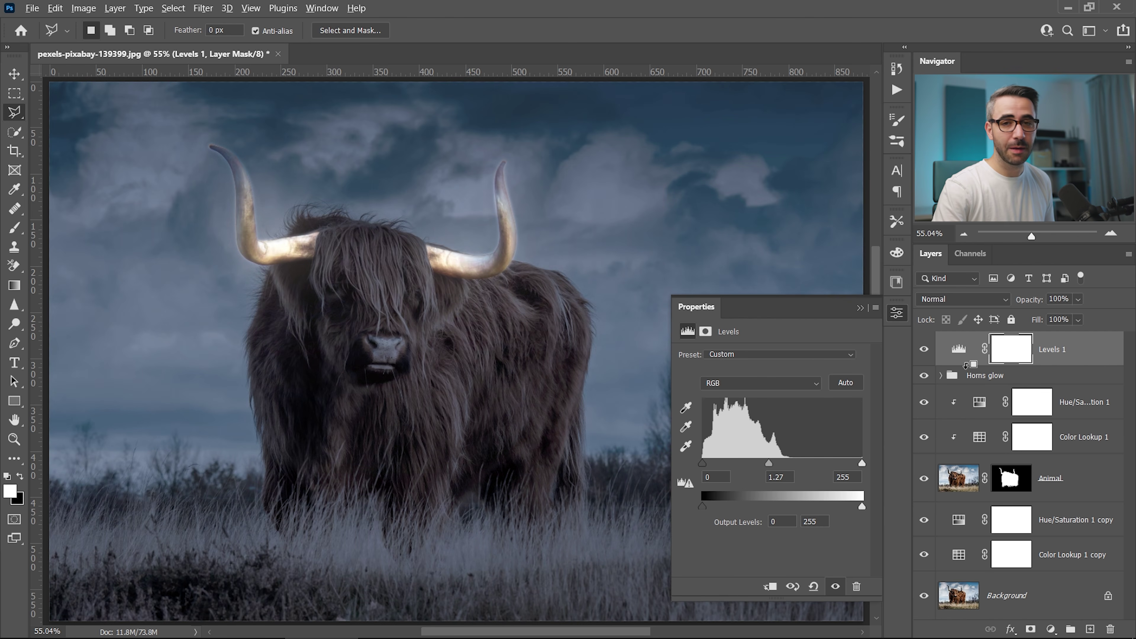
{"action": "key", "text": "alt"}
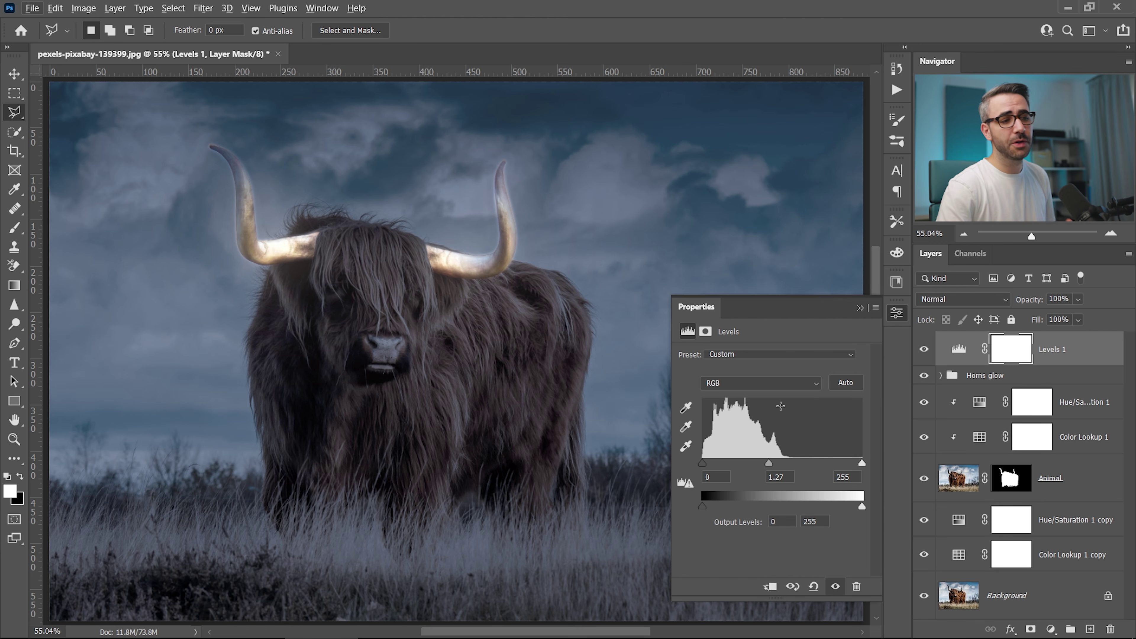
{"action": "left_click", "coordinate": [769, 588]}
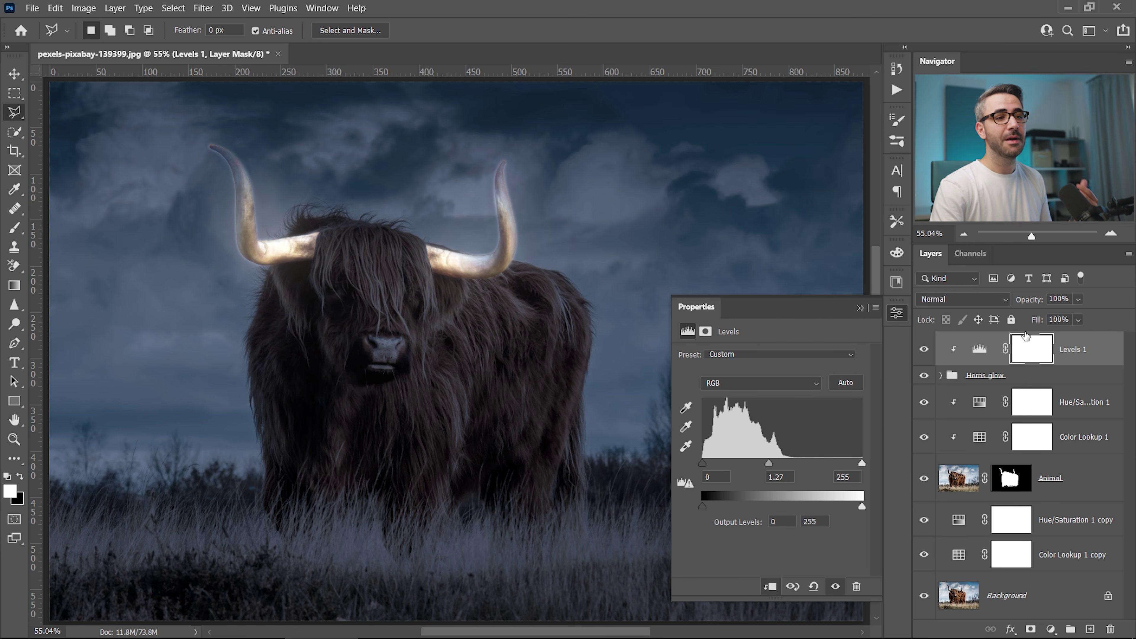
{"action": "mouse_move", "coordinate": [768, 463]}
{"action": "left_mouse_down"}
{"action": "mouse_move", "coordinate": [811, 464]}
{"action": "mouse_move", "coordinate": [757, 462]}
{"action": "mouse_move", "coordinate": [808, 463]}
{"action": "mouse_move", "coordinate": [760, 468]}
{"action": "mouse_move", "coordinate": [808, 465]}
{"action": "mouse_move", "coordinate": [773, 462]}
{"action": "left_mouse_up"}
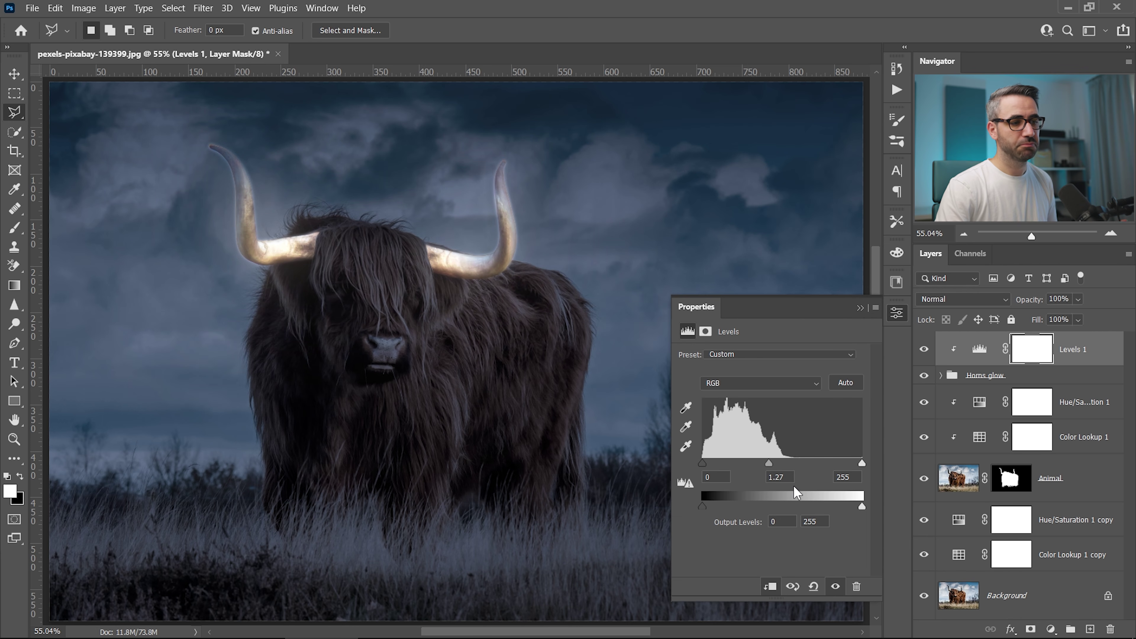
{"action": "left_click", "coordinate": [898, 309]}
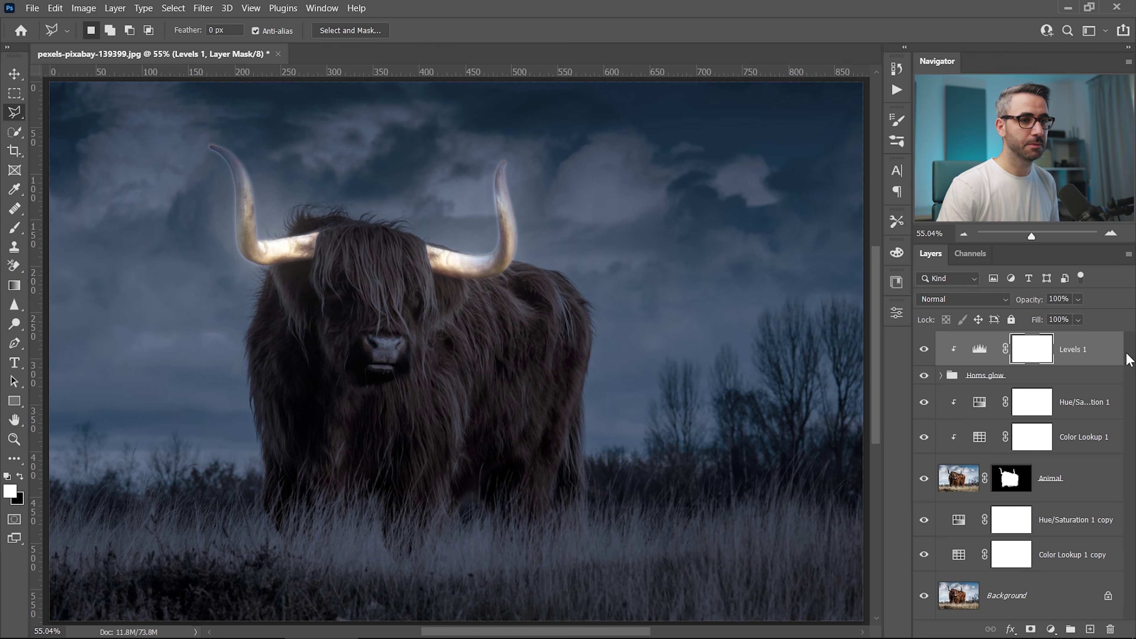
Add a Hue/Saturation adjustment above Levels 1 with Colorize on and Saturation 85, clipped to the Horns glow group.
{"action": "left_click", "coordinate": [1113, 350]}
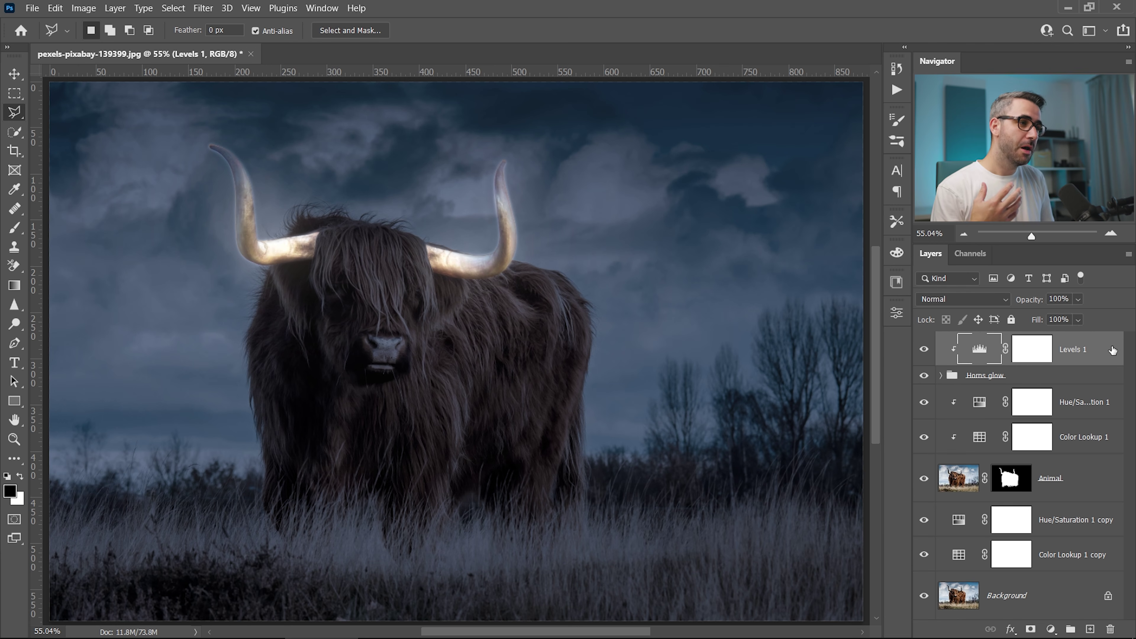
{"action": "left_click", "coordinate": [1051, 629]}
{"action": "left_click", "coordinate": [1057, 488]}
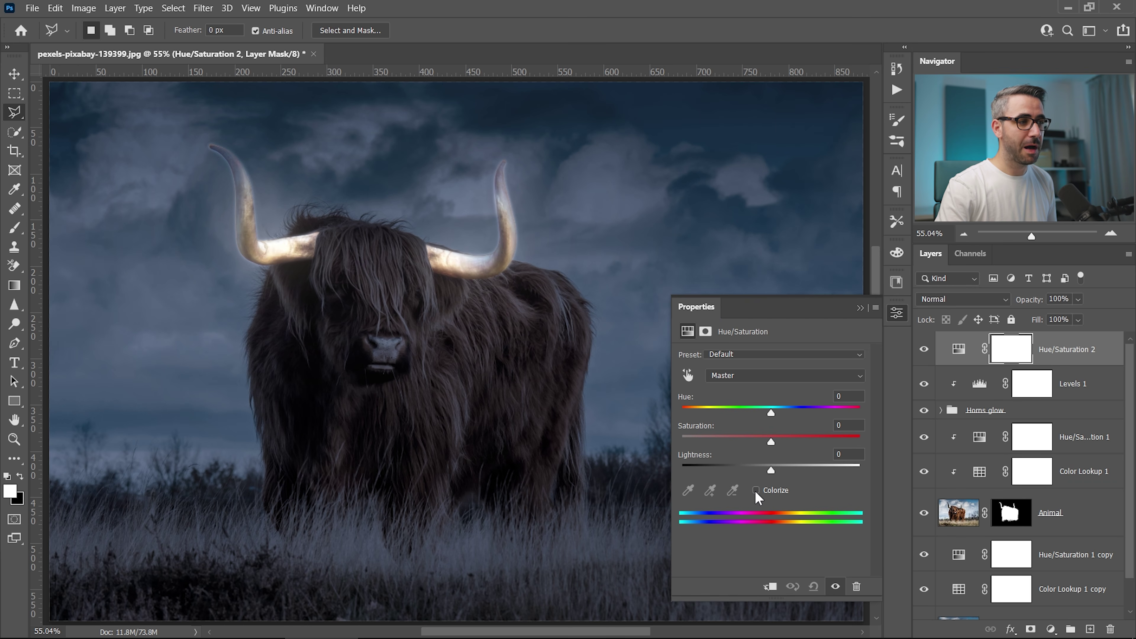
{"action": "left_click", "coordinate": [755, 491]}
{"action": "left_click_drag", "start_coordinate": [732, 442], "coordinate": [841, 438]}
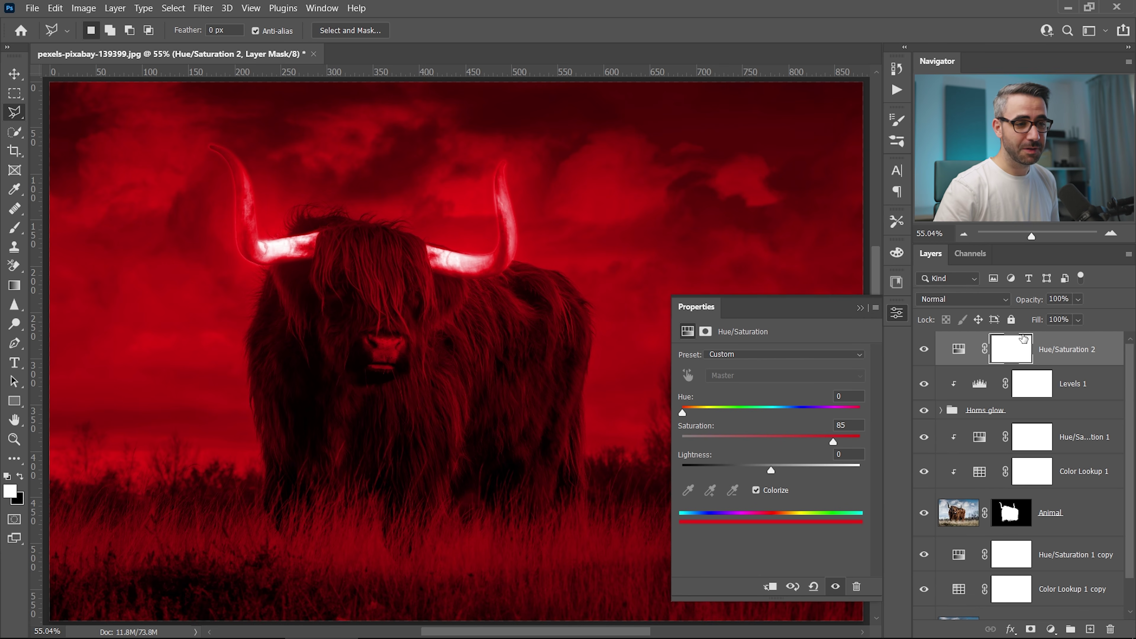
{"action": "left_click", "coordinate": [770, 588]}
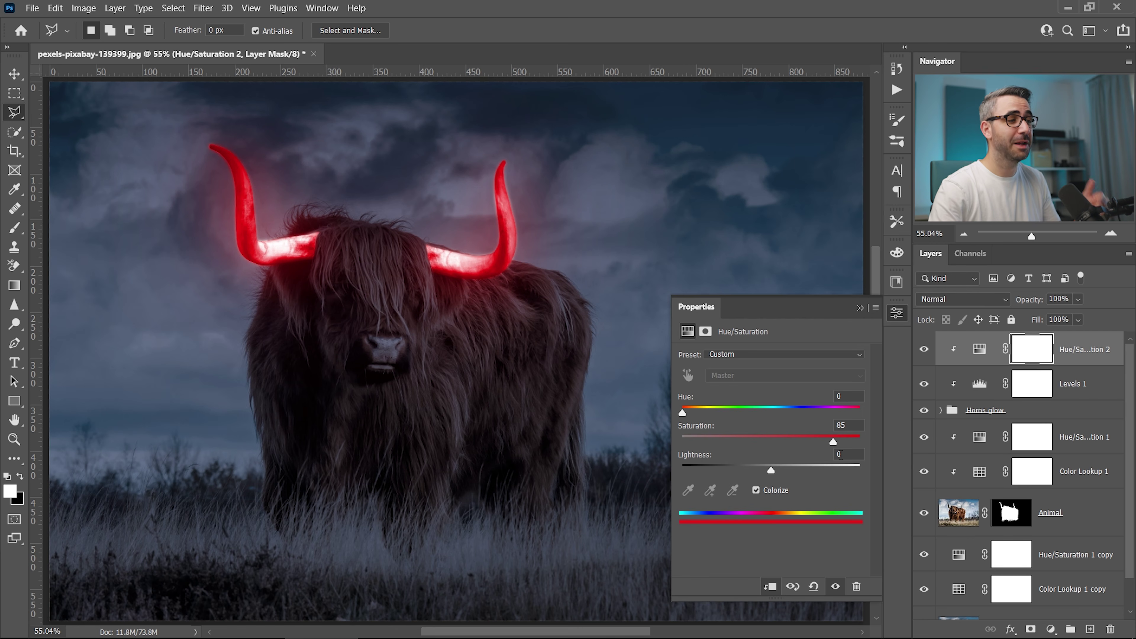
Tint the horns orange by setting the clipped Hue/Saturation adjustment's Hue to 35 and its Lightness to 5.
{"action": "left_click_drag", "start_coordinate": [686, 413], "coordinate": [693, 414]}
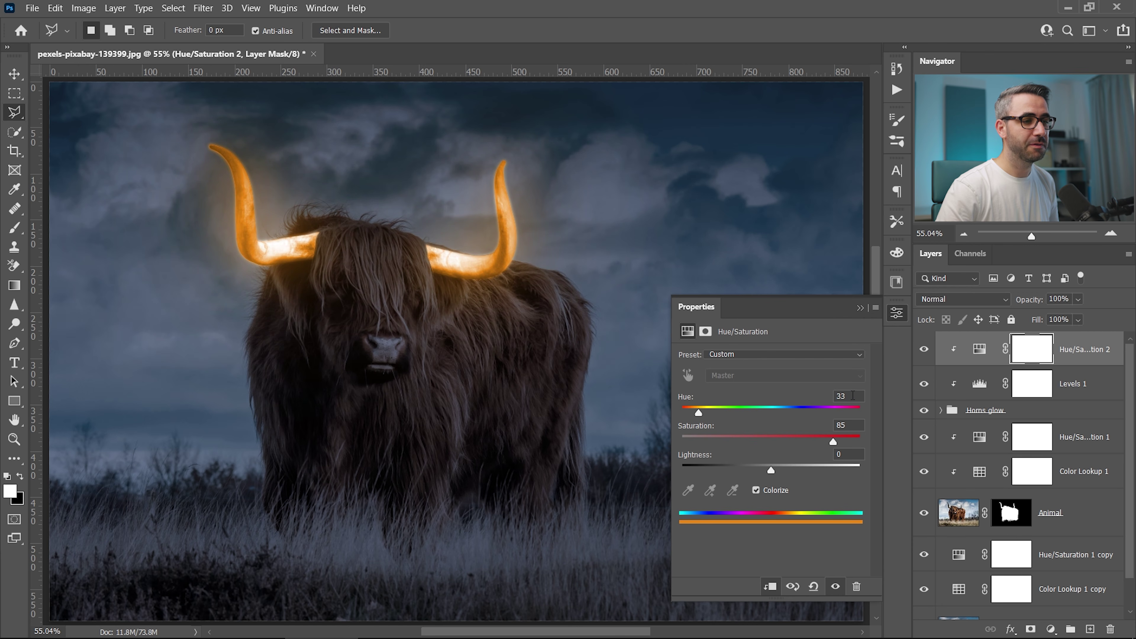
{"action": "left_click", "coordinate": [841, 396]}
{"action": "type", "text": "35"}
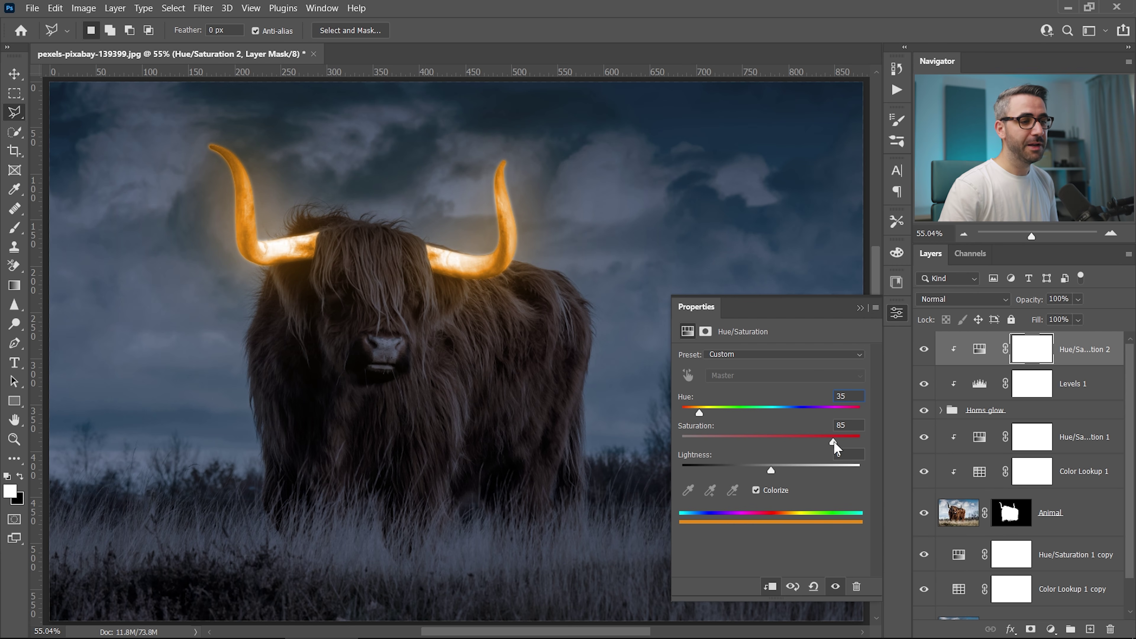
{"action": "key", "text": "Tab"}
{"action": "key", "text": "Tab"}
{"action": "type", "text": "5"}
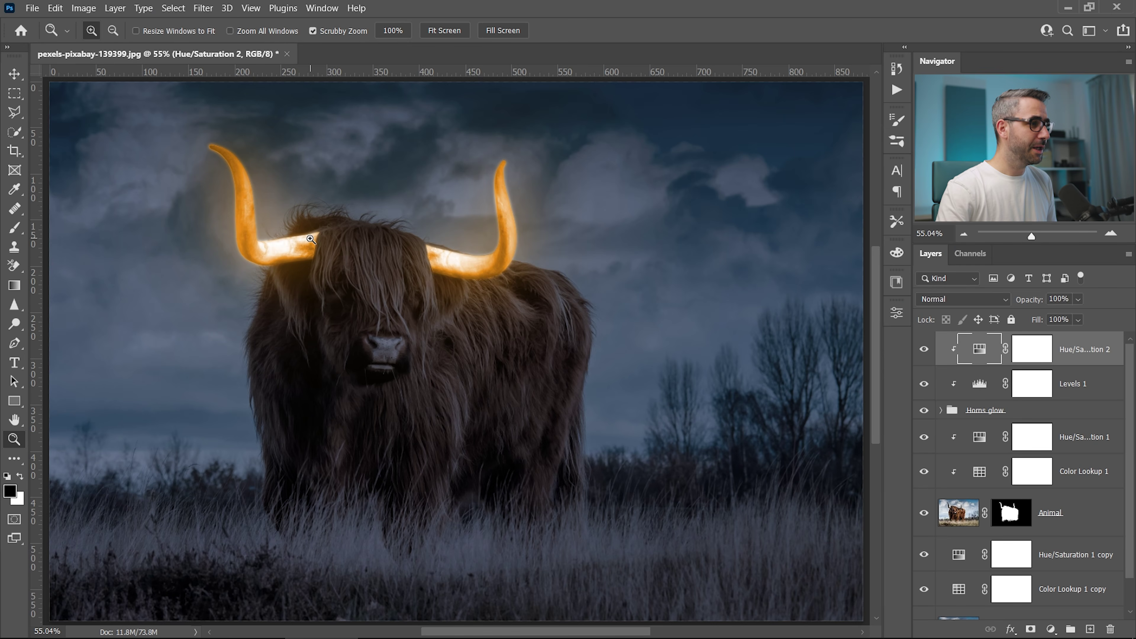
Examine up close the edges where the bases of both glowing horns meet the animal's hair.
{"action": "left_click_drag", "start_coordinate": [313, 237], "coordinate": [375, 254]}
{"action": "left_click_drag", "start_coordinate": [375, 254], "coordinate": [422, 264]}
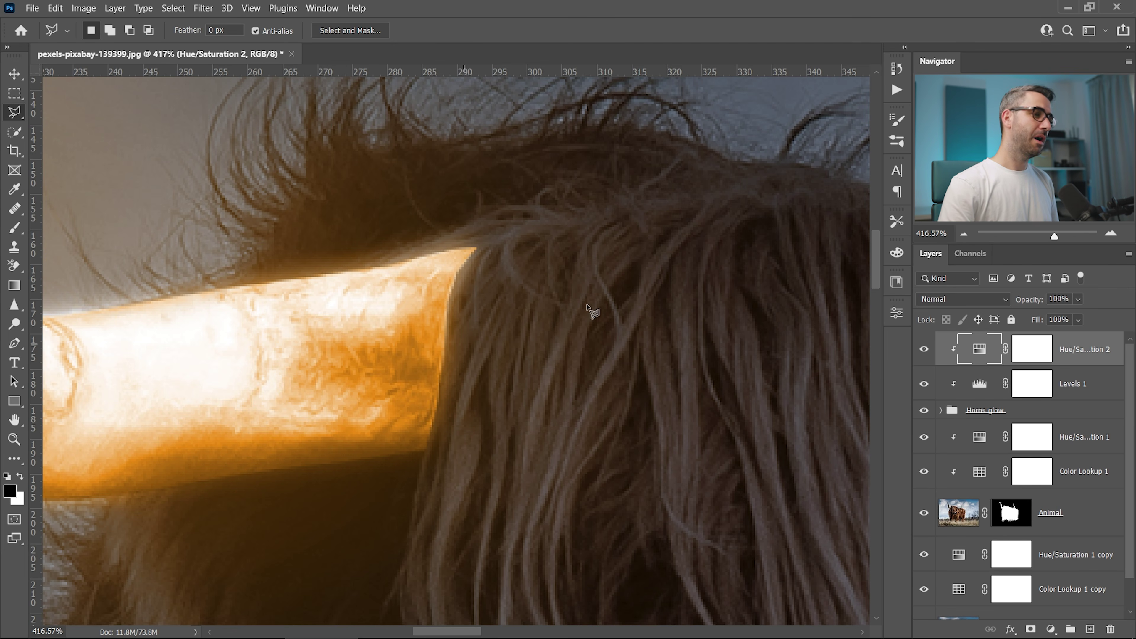
{"action": "scroll", "coordinate": [730, 329], "scroll_direction": "right", "scroll_amount": 10}
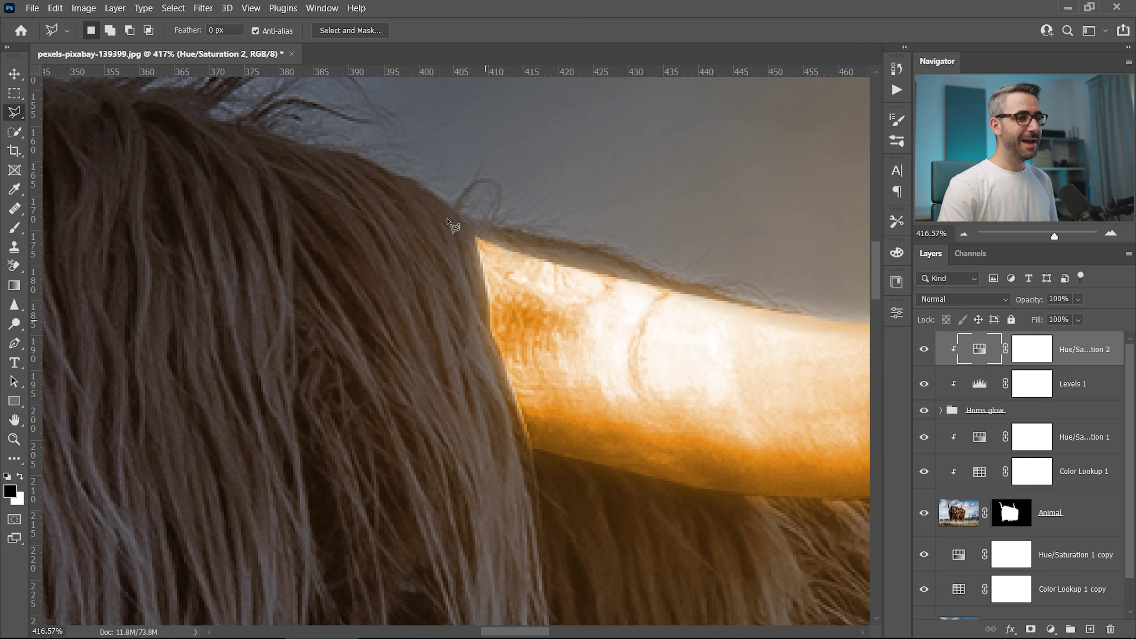
{"action": "left_click_drag", "start_coordinate": [238, 334], "coordinate": [681, 351]}
{"action": "key", "text": "ctrl+minus"}
{"action": "key", "text": "ctrl+minus"}
{"action": "key", "text": "ctrl+minus"}
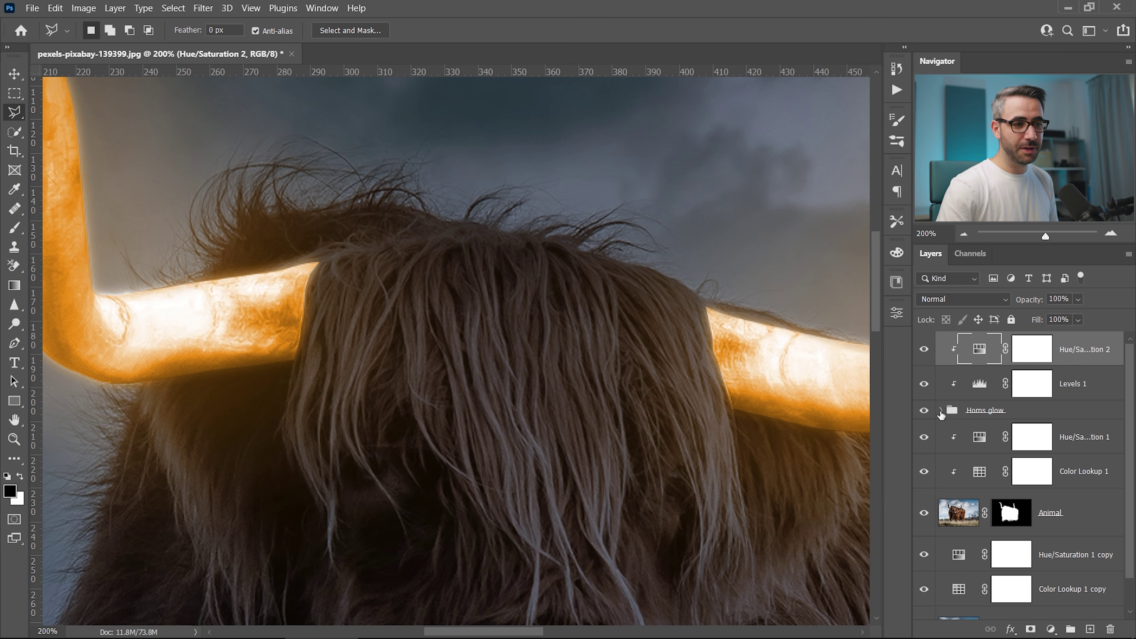
Open the contents of the original Horns smart object inside the Horns glow group for editing.
{"action": "left_click", "coordinate": [940, 412]}
{"action": "scroll", "coordinate": [1130, 401], "scroll_direction": "down", "scroll_amount": 1}
{"action": "scroll", "coordinate": [1130, 400], "scroll_direction": "down", "scroll_amount": 8}
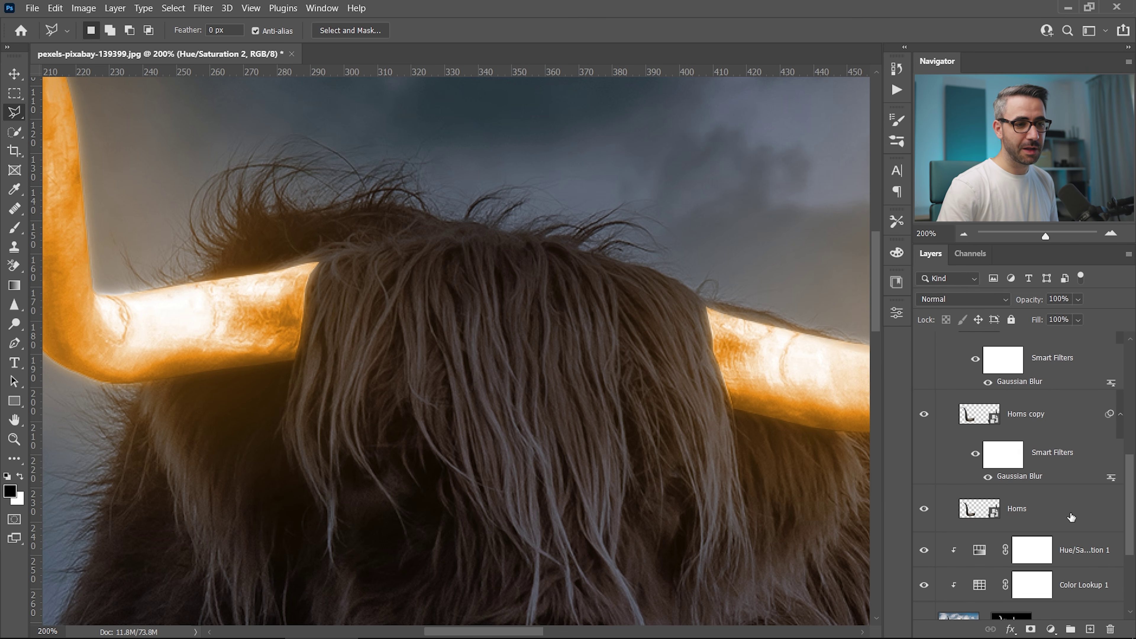
{"action": "left_click", "coordinate": [1070, 518]}
{"action": "scroll", "coordinate": [977, 490], "scroll_direction": "down", "scroll_amount": 1}
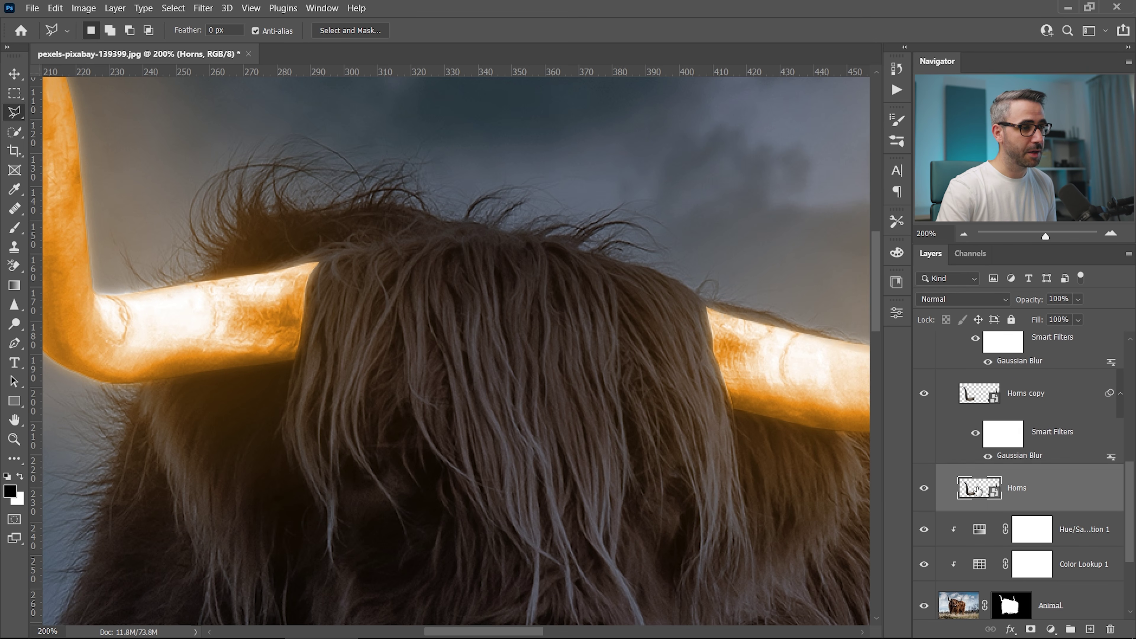
{"action": "double_click", "coordinate": [978, 490]}
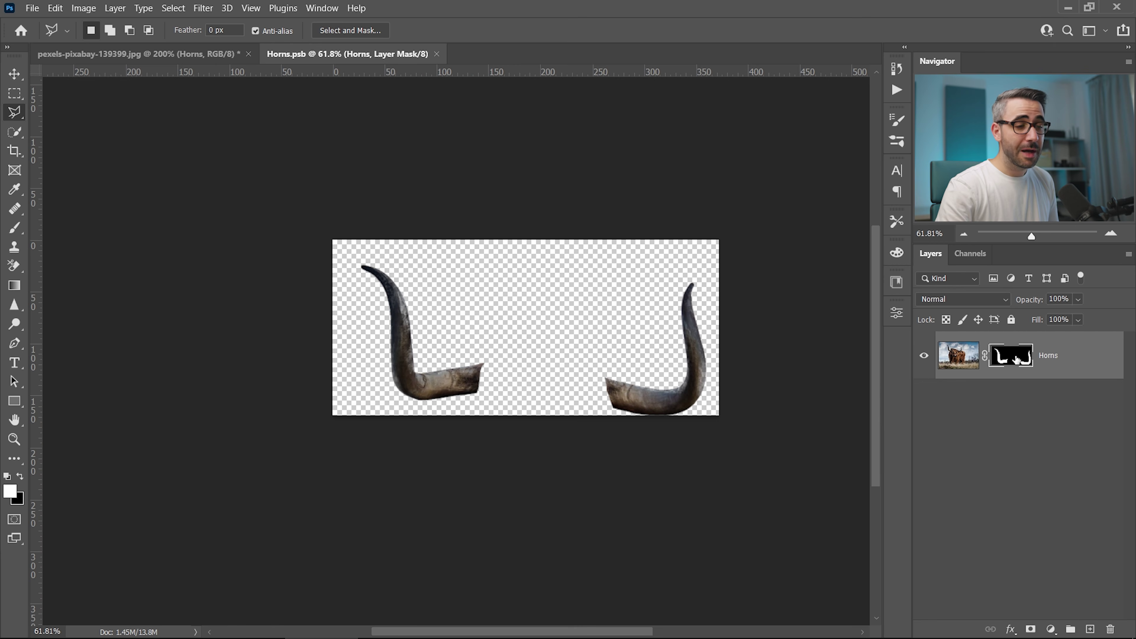
Paint white on the horns' layer mask with a soft 10-pixel brush at 10% flow to soften the left horn's cut base edge.
{"action": "key", "text": "z"}
{"action": "left_click_drag", "start_coordinate": [483, 383], "coordinate": [589, 384]}
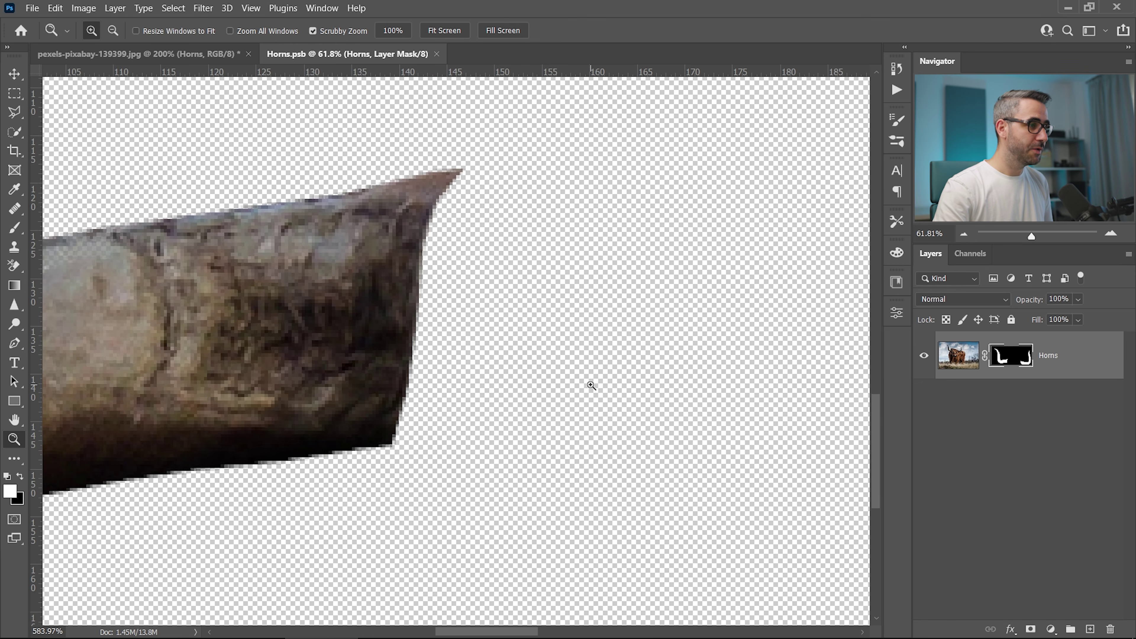
{"action": "left_click_drag", "start_coordinate": [363, 238], "coordinate": [380, 243]}
{"action": "key", "text": "l"}
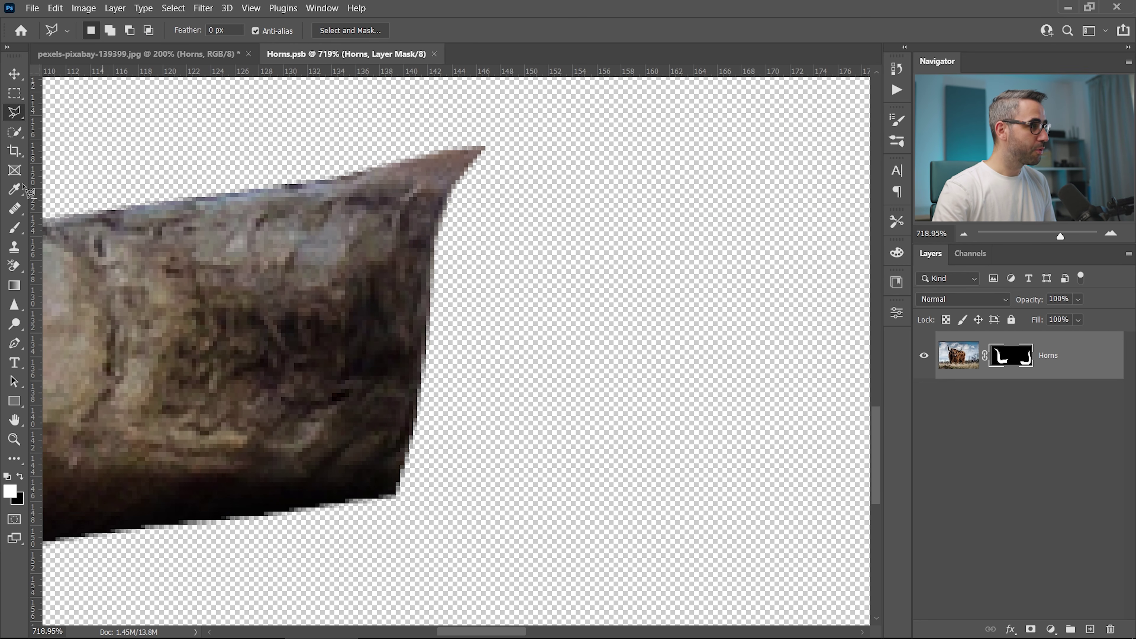
{"action": "key", "text": "b"}
{"action": "mouse_move", "coordinate": [445, 287]}
{"action": "left_mouse_down"}
{"action": "mouse_move", "coordinate": [471, 297]}
{"action": "mouse_move", "coordinate": [346, 291]}
{"action": "left_mouse_up"}
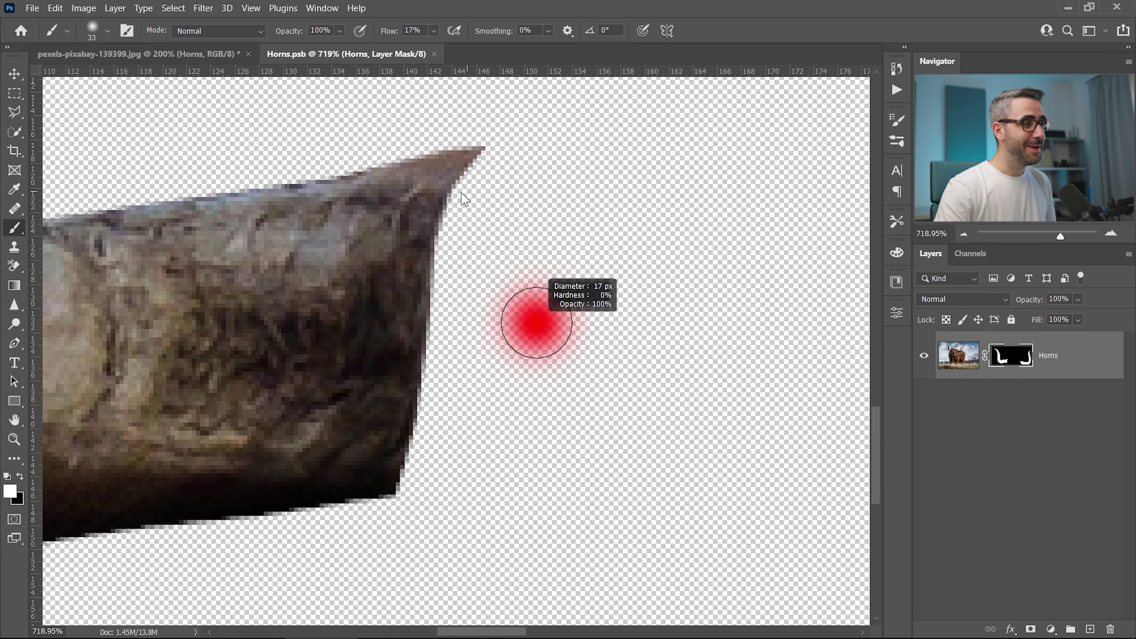
{"action": "left_click_drag", "start_coordinate": [462, 193], "coordinate": [458, 322]}
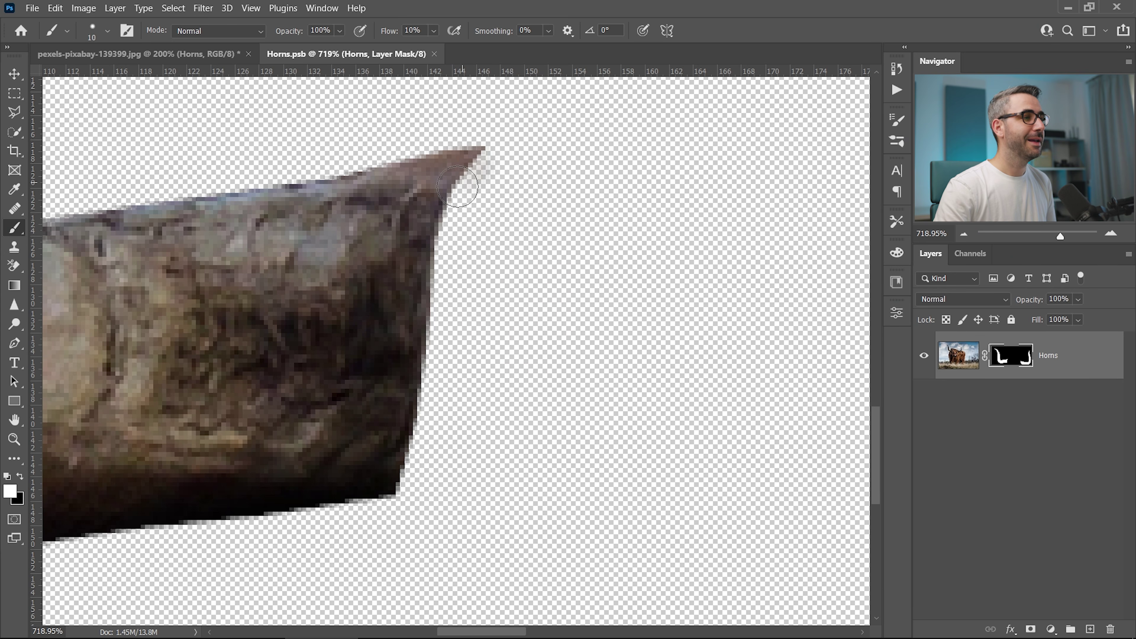
{"action": "mouse_move", "coordinate": [456, 187]}
{"action": "left_mouse_down"}
{"action": "mouse_move", "coordinate": [461, 165]}
{"action": "mouse_move", "coordinate": [418, 266]}
{"action": "mouse_move", "coordinate": [427, 206]}
{"action": "mouse_move", "coordinate": [412, 287]}
{"action": "mouse_move", "coordinate": [420, 217]}
{"action": "mouse_move", "coordinate": [393, 472]}
{"action": "mouse_move", "coordinate": [438, 202]}
{"action": "left_mouse_up"}
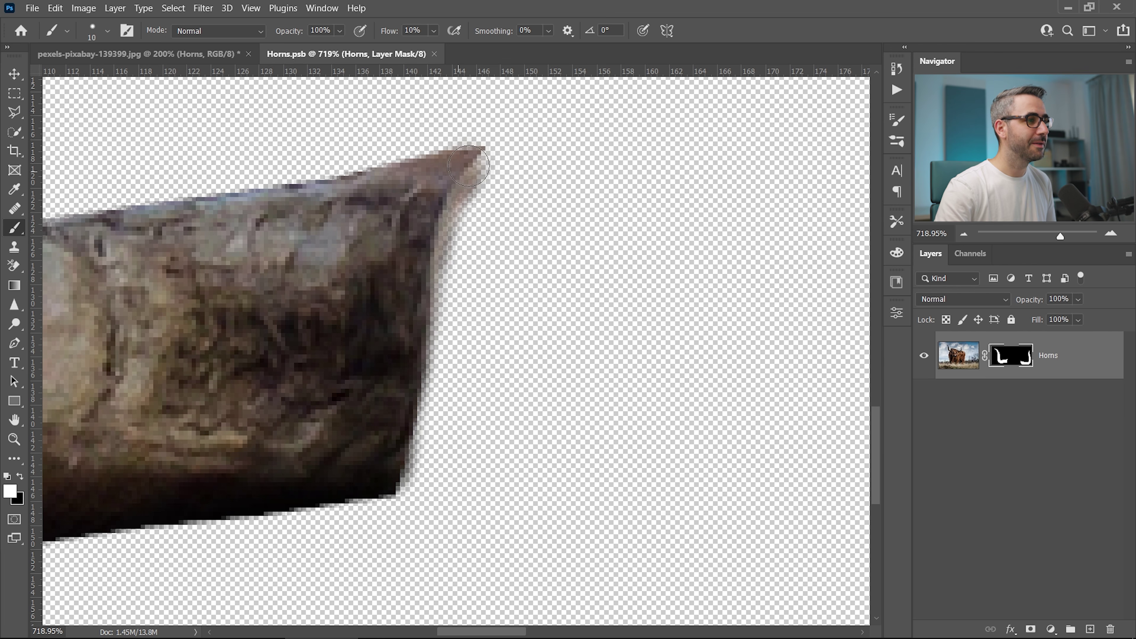
{"action": "left_click_drag", "start_coordinate": [469, 166], "coordinate": [459, 172]}
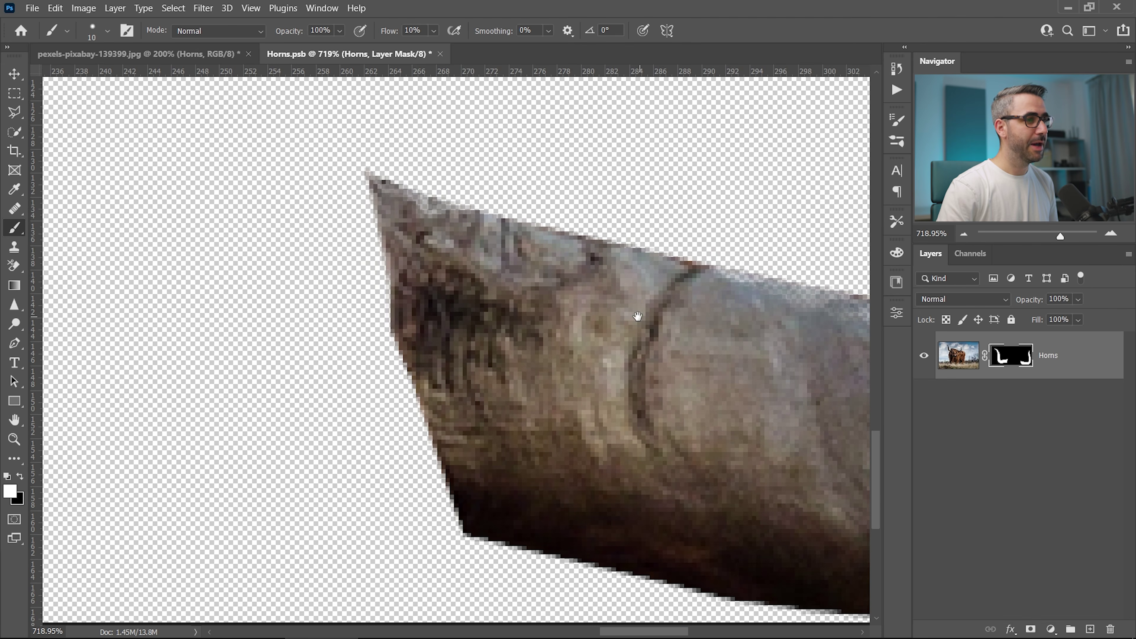
Paint white on the horns' layer mask along the right horn's cut base edge with the soft 10-pixel brush at 10% flow and save Horns.psb.
{"action": "mouse_move", "coordinate": [384, 187]}
{"action": "left_mouse_down"}
{"action": "mouse_move", "coordinate": [411, 354]}
{"action": "mouse_move", "coordinate": [453, 471]}
{"action": "mouse_move", "coordinate": [399, 249]}
{"action": "mouse_move", "coordinate": [463, 440]}
{"action": "left_mouse_up"}
{"action": "key", "text": "x"}
{"action": "key", "text": "ctrl+0"}
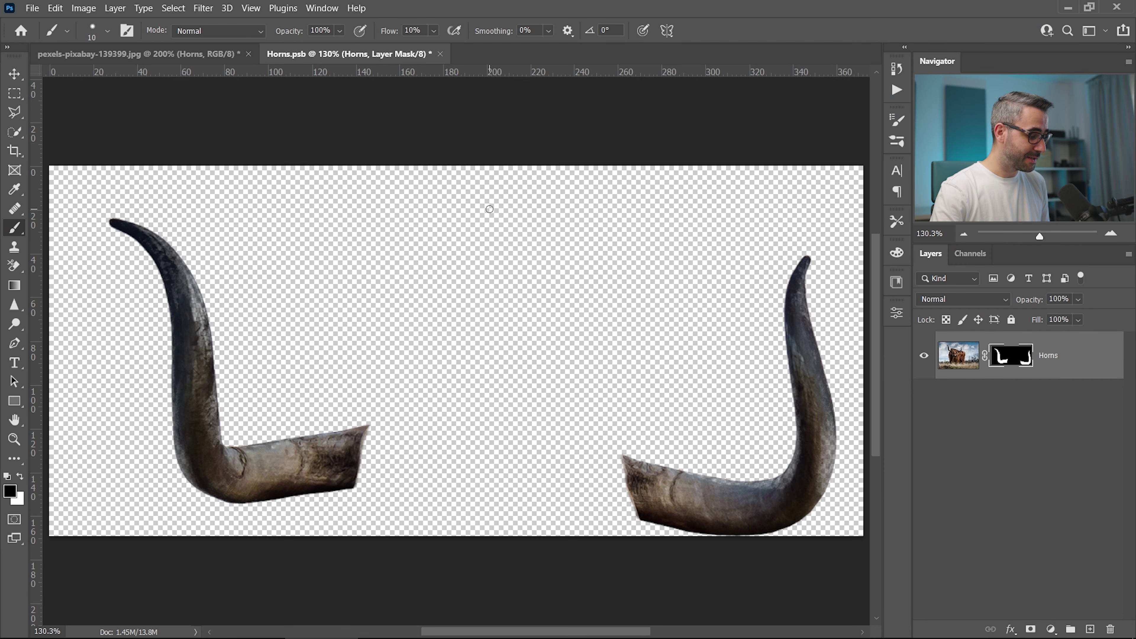
{"action": "key", "text": "ctrl+s"}
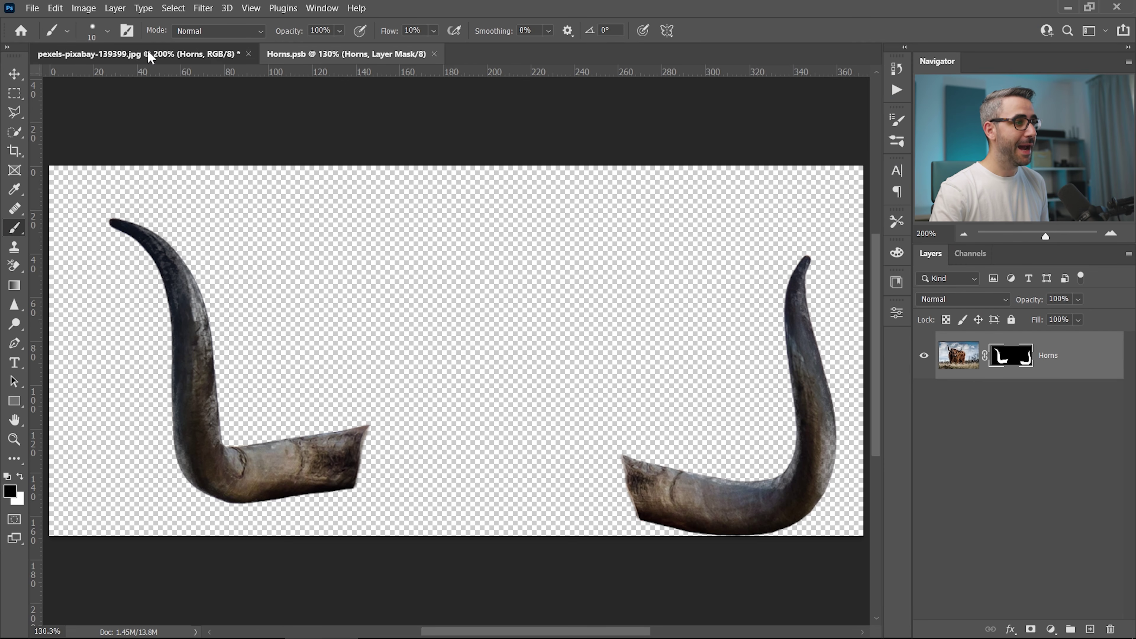
Return to the pexels-pixabay-139399.jpg document and inspect up close how both glowing horn bases blend into the hair.
{"action": "left_click", "coordinate": [148, 54]}
{"action": "scroll", "coordinate": [333, 319], "scroll_direction": "up", "scroll_amount": 5}
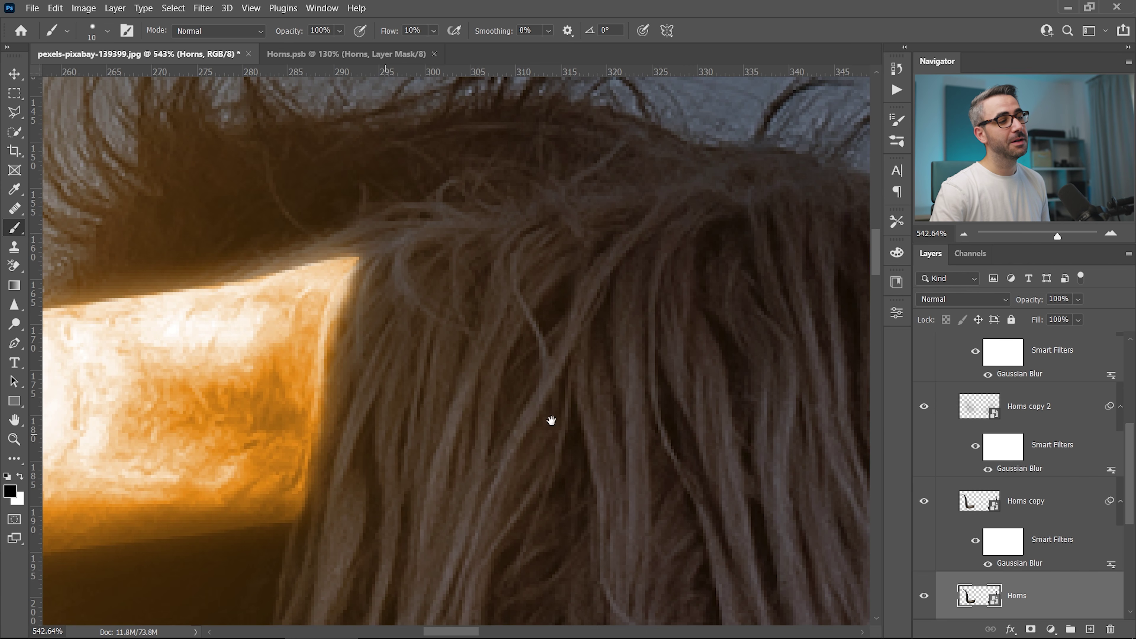
{"action": "left_click_drag", "start_coordinate": [475, 425], "coordinate": [315, 360]}
{"action": "left_click_drag", "start_coordinate": [588, 411], "coordinate": [273, 322]}
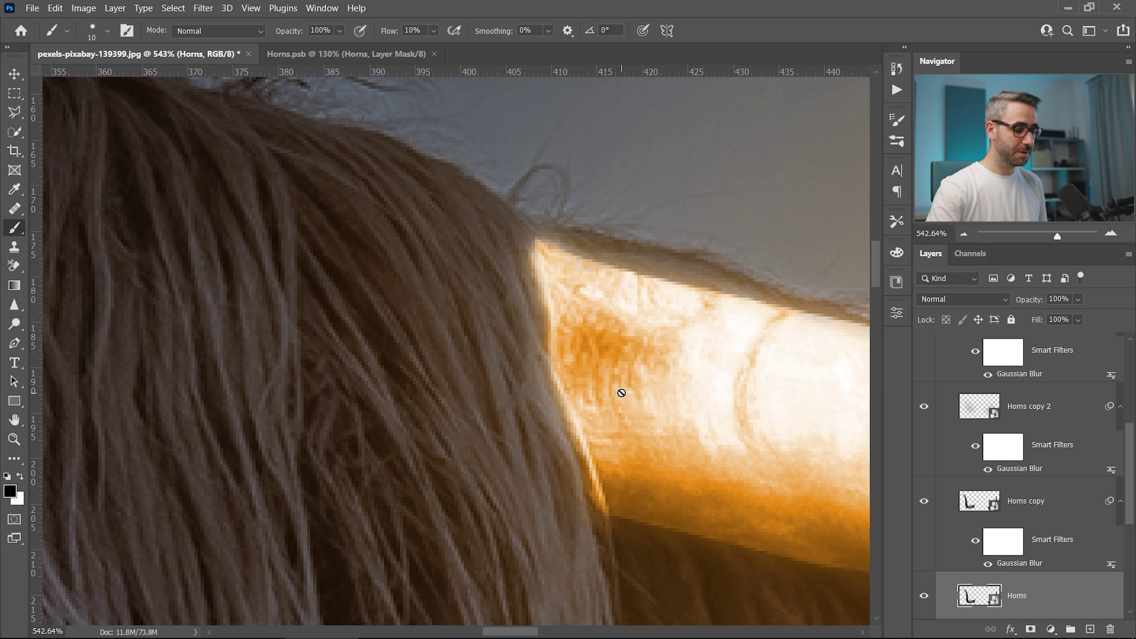
{"action": "key", "text": "ctrl+0"}
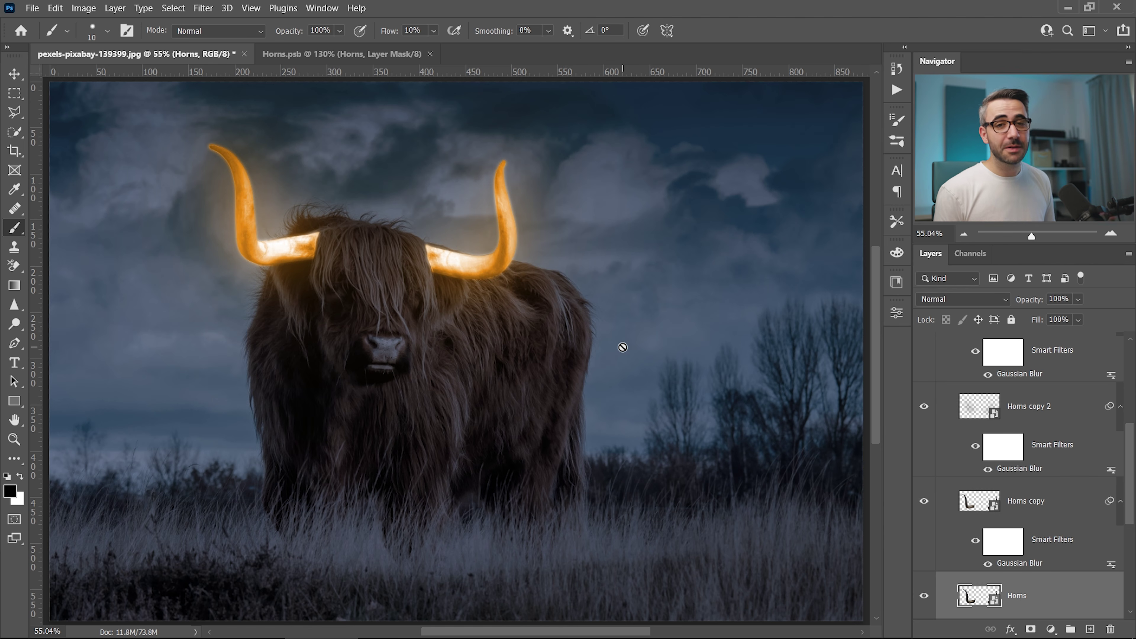
Collapse the Horns glow group and add a Curves adjustment above Hue/Saturation 2, darkening the image with a curve point at Input 181, Output 106.
{"action": "scroll", "coordinate": [973, 395], "scroll_direction": "up", "scroll_amount": 5}
{"action": "left_click", "coordinate": [941, 411]}
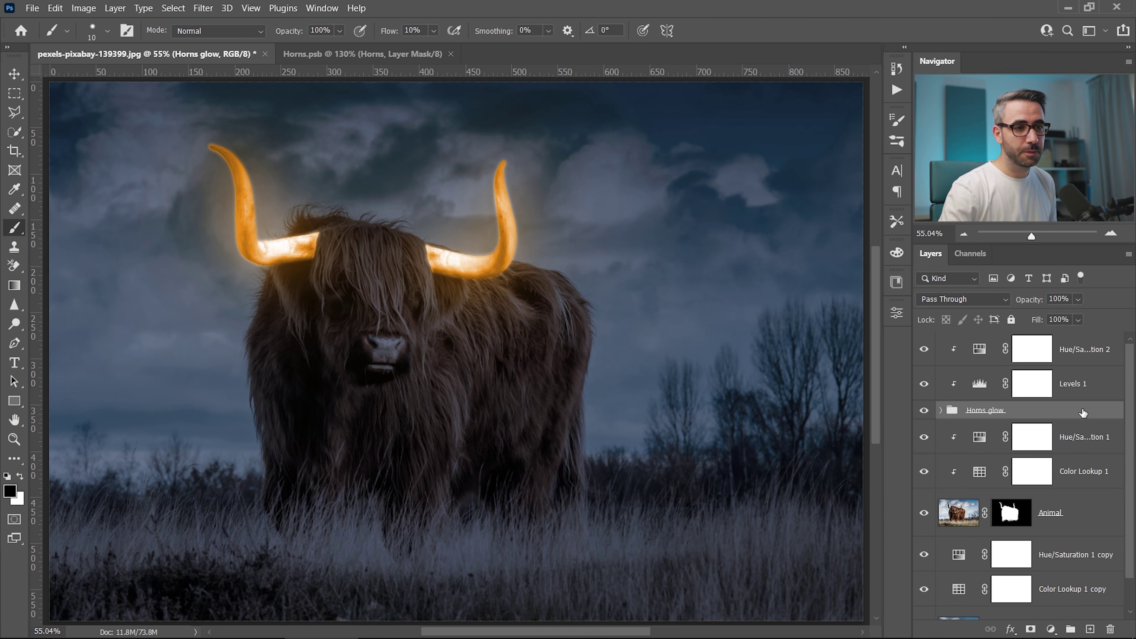
{"action": "left_click", "coordinate": [1088, 342]}
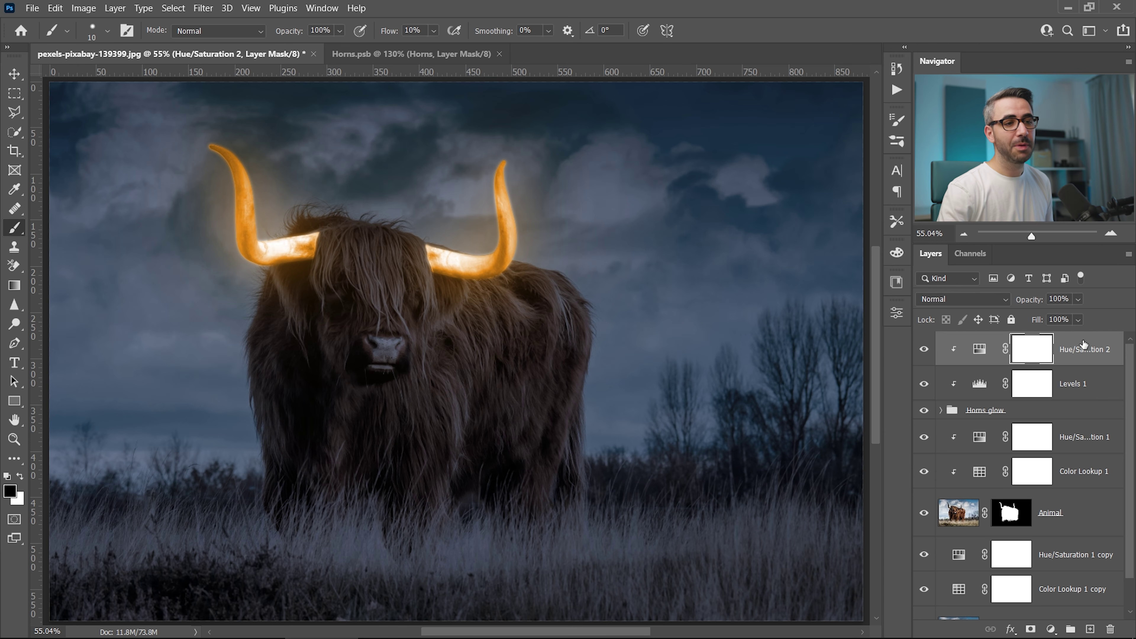
{"action": "left_click", "coordinate": [1051, 630]}
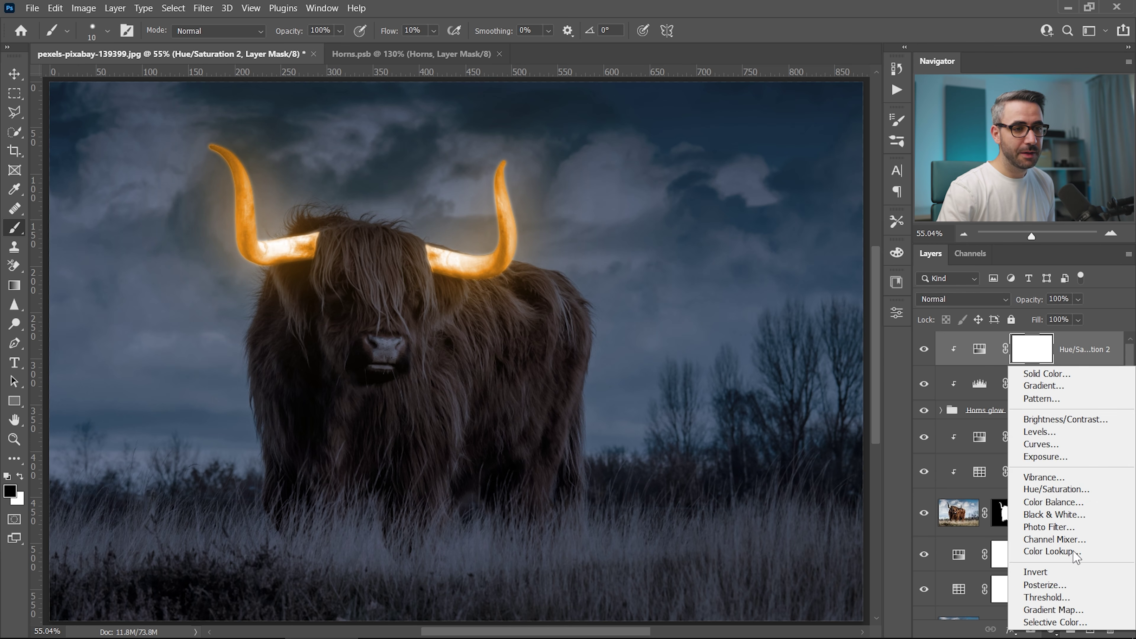
{"action": "left_click", "coordinate": [1068, 450]}
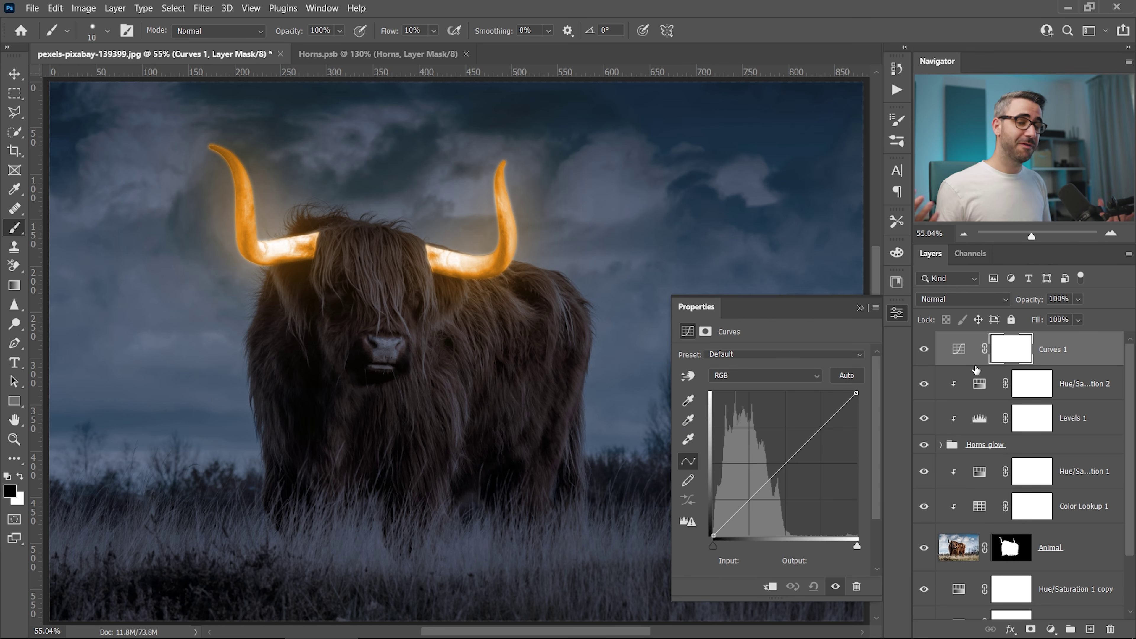
{"action": "left_click_drag", "start_coordinate": [783, 465], "coordinate": [815, 476]}
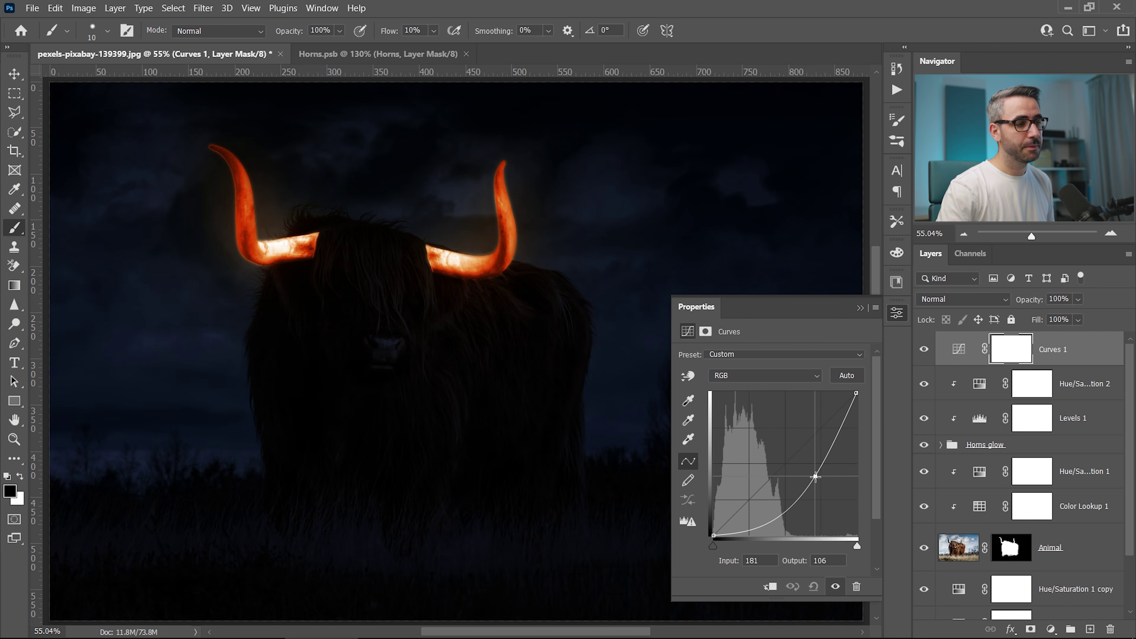
{"action": "left_click", "coordinate": [902, 315]}
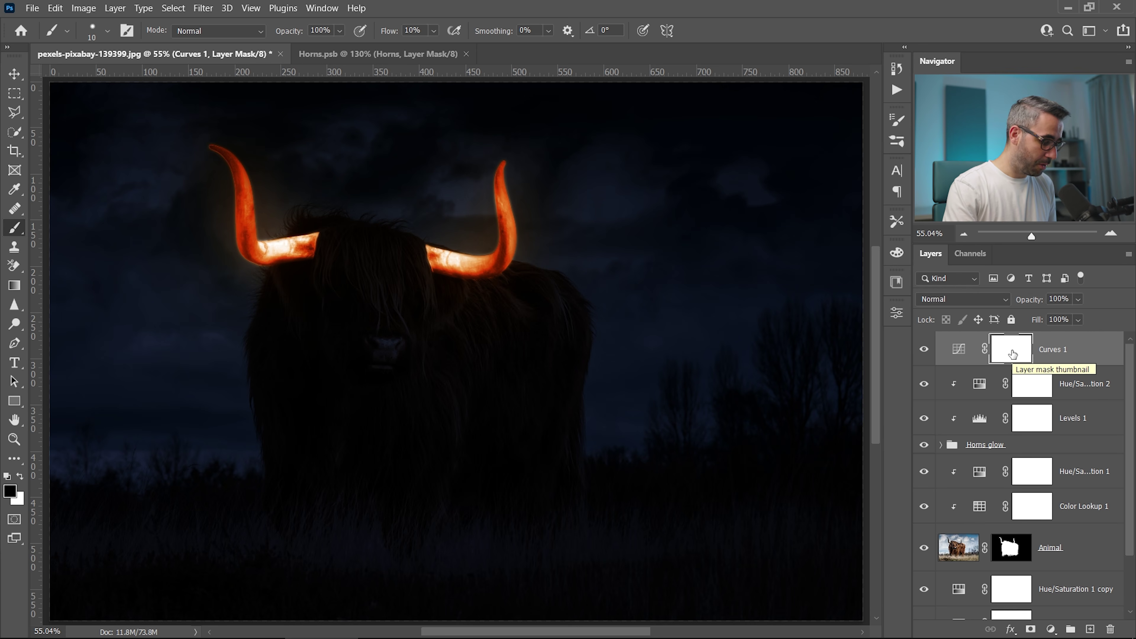
Invert the Curves 1 mask to black and paint white around the image's outer areas with a soft 1330-pixel brush at 7% flow.
{"action": "key", "text": "ctrl+i"}
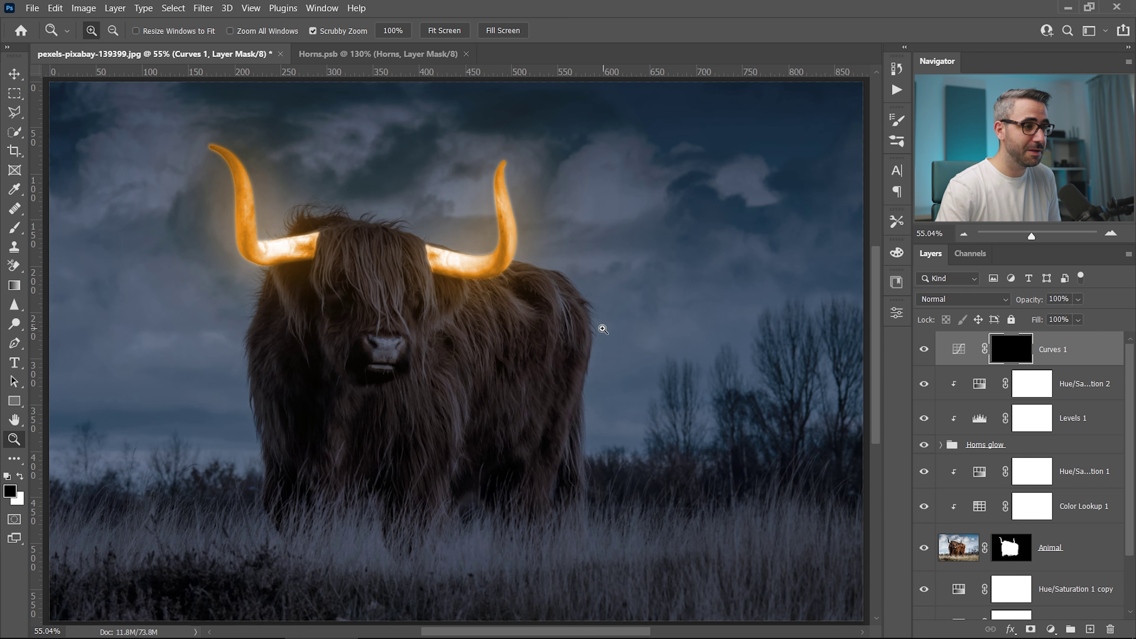
{"action": "scroll", "coordinate": [601, 325], "scroll_direction": "down", "scroll_amount": 1}
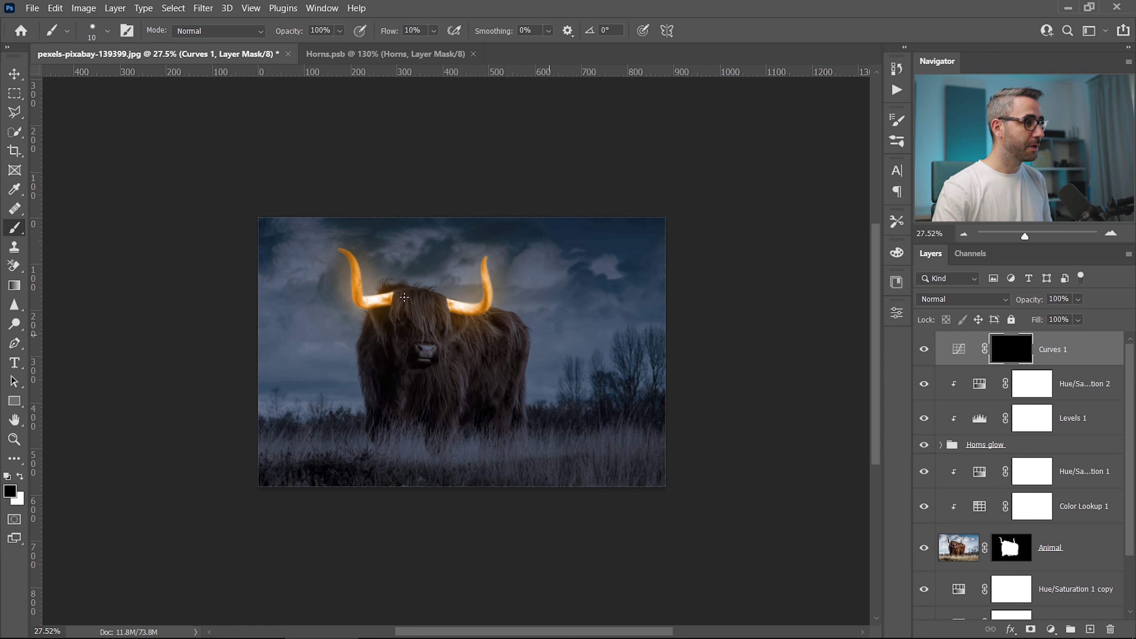
{"action": "mouse_move", "coordinate": [434, 331]}
{"action": "left_mouse_down"}
{"action": "mouse_move", "coordinate": [535, 313]}
{"action": "mouse_move", "coordinate": [517, 309]}
{"action": "mouse_move", "coordinate": [456, 52]}
{"action": "left_mouse_up"}
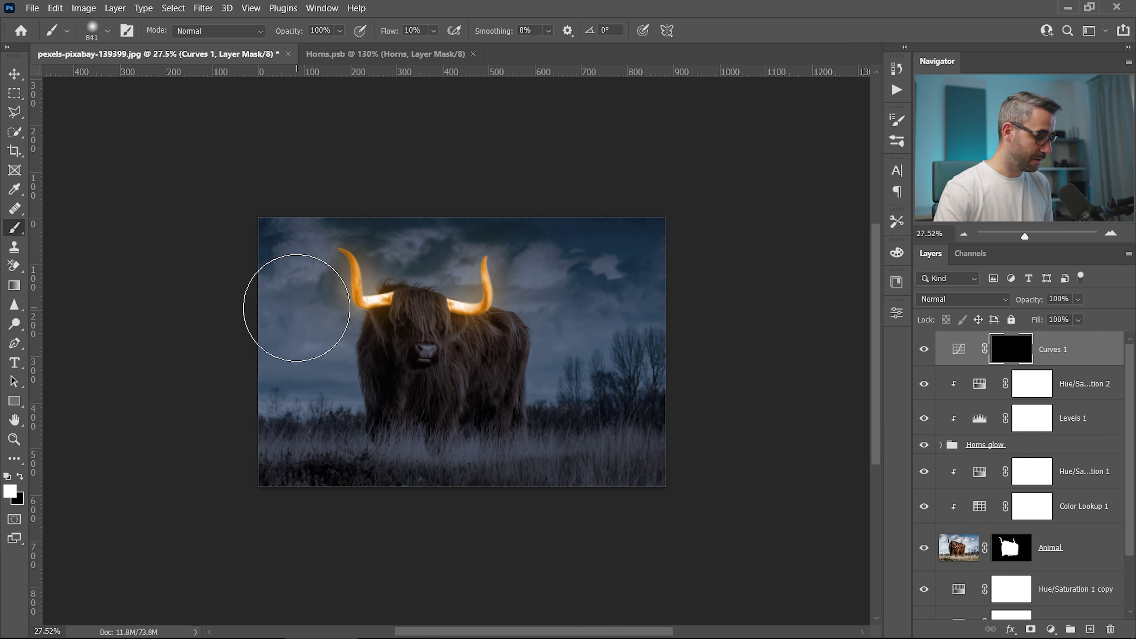
{"action": "left_click_drag", "start_coordinate": [562, 343], "coordinate": [650, 319]}
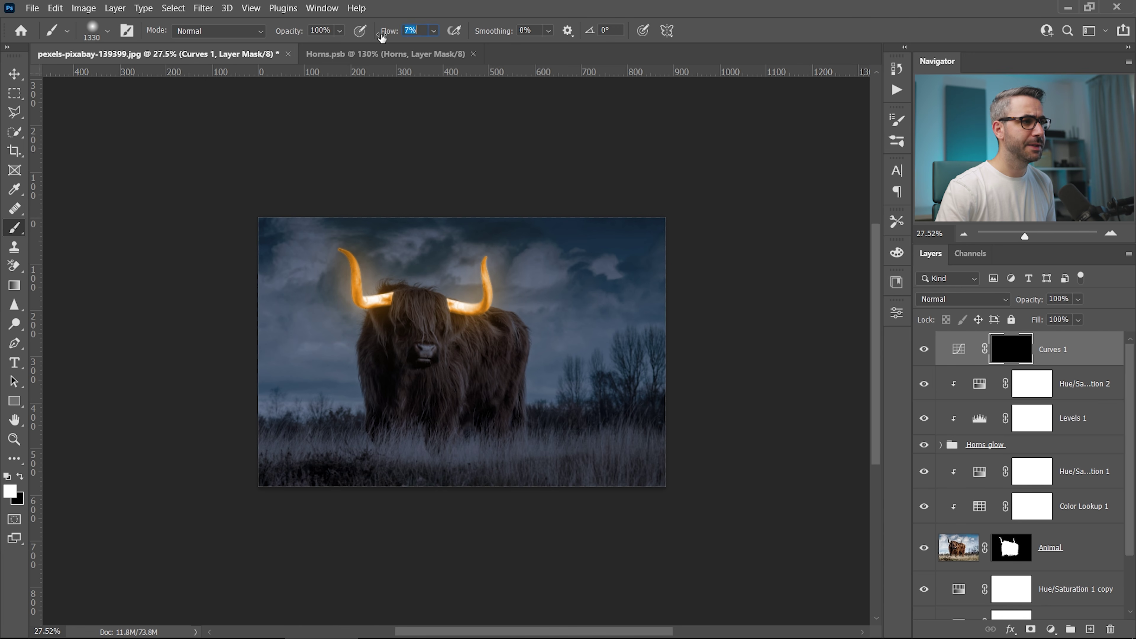
{"action": "mouse_move", "coordinate": [389, 537]}
{"action": "left_mouse_down"}
{"action": "mouse_move", "coordinate": [661, 484]}
{"action": "mouse_move", "coordinate": [364, 516]}
{"action": "mouse_move", "coordinate": [539, 505]}
{"action": "mouse_move", "coordinate": [286, 490]}
{"action": "mouse_move", "coordinate": [438, 513]}
{"action": "mouse_move", "coordinate": [152, 461]}
{"action": "mouse_move", "coordinate": [301, 491]}
{"action": "mouse_move", "coordinate": [338, 514]}
{"action": "mouse_move", "coordinate": [204, 442]}
{"action": "mouse_move", "coordinate": [323, 489]}
{"action": "mouse_move", "coordinate": [635, 488]}
{"action": "mouse_move", "coordinate": [735, 450]}
{"action": "mouse_move", "coordinate": [742, 417]}
{"action": "mouse_move", "coordinate": [583, 488]}
{"action": "mouse_move", "coordinate": [456, 492]}
{"action": "mouse_move", "coordinate": [142, 428]}
{"action": "mouse_move", "coordinate": [275, 476]}
{"action": "mouse_move", "coordinate": [628, 498]}
{"action": "mouse_move", "coordinate": [756, 475]}
{"action": "left_mouse_up"}
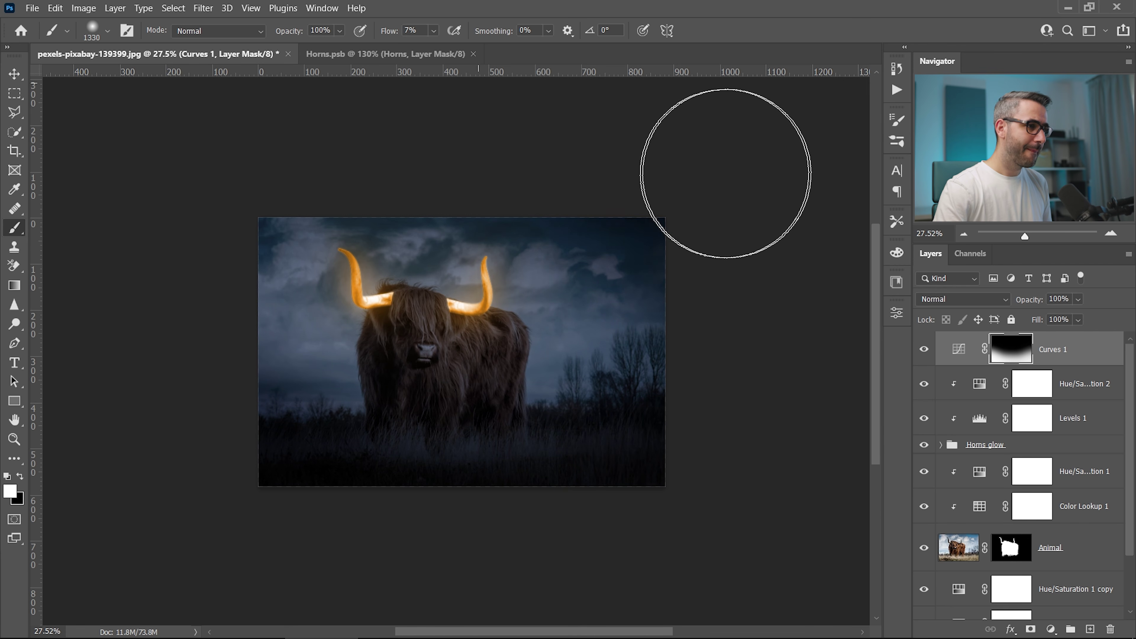
{"action": "mouse_move", "coordinate": [705, 165]}
{"action": "left_mouse_down"}
{"action": "mouse_move", "coordinate": [153, 166]}
{"action": "mouse_move", "coordinate": [114, 264]}
{"action": "mouse_move", "coordinate": [206, 250]}
{"action": "mouse_move", "coordinate": [309, 269]}
{"action": "mouse_move", "coordinate": [292, 495]}
{"action": "mouse_move", "coordinate": [315, 555]}
{"action": "left_mouse_up"}
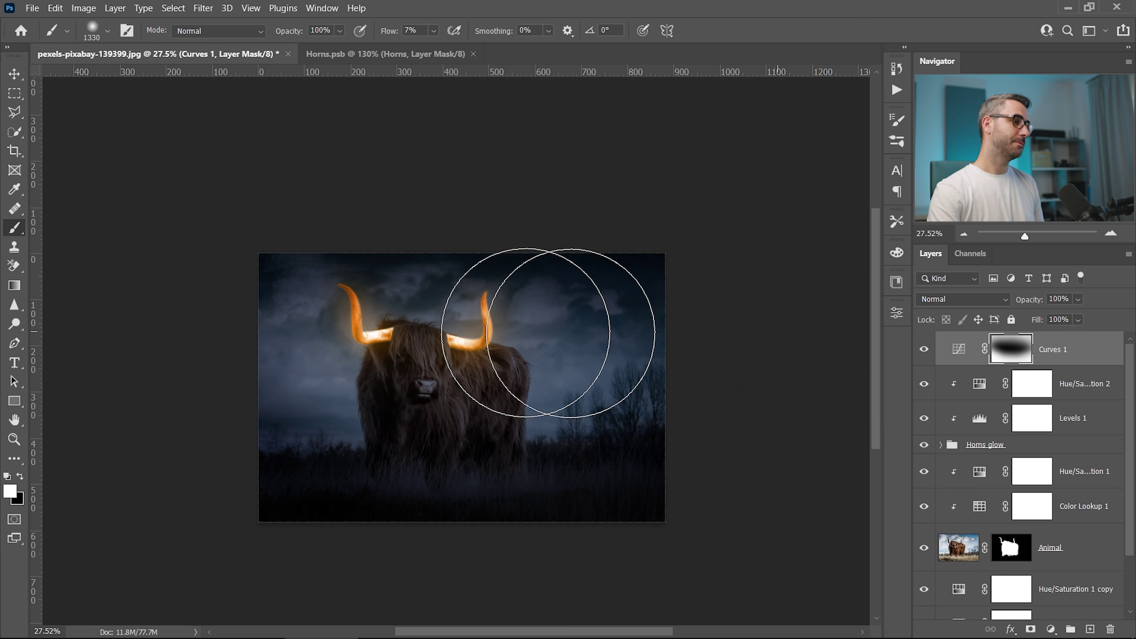
{"action": "mouse_move", "coordinate": [525, 401]}
{"action": "left_mouse_down"}
{"action": "mouse_move", "coordinate": [536, 422]}
{"action": "mouse_move", "coordinate": [533, 374]}
{"action": "left_mouse_up"}
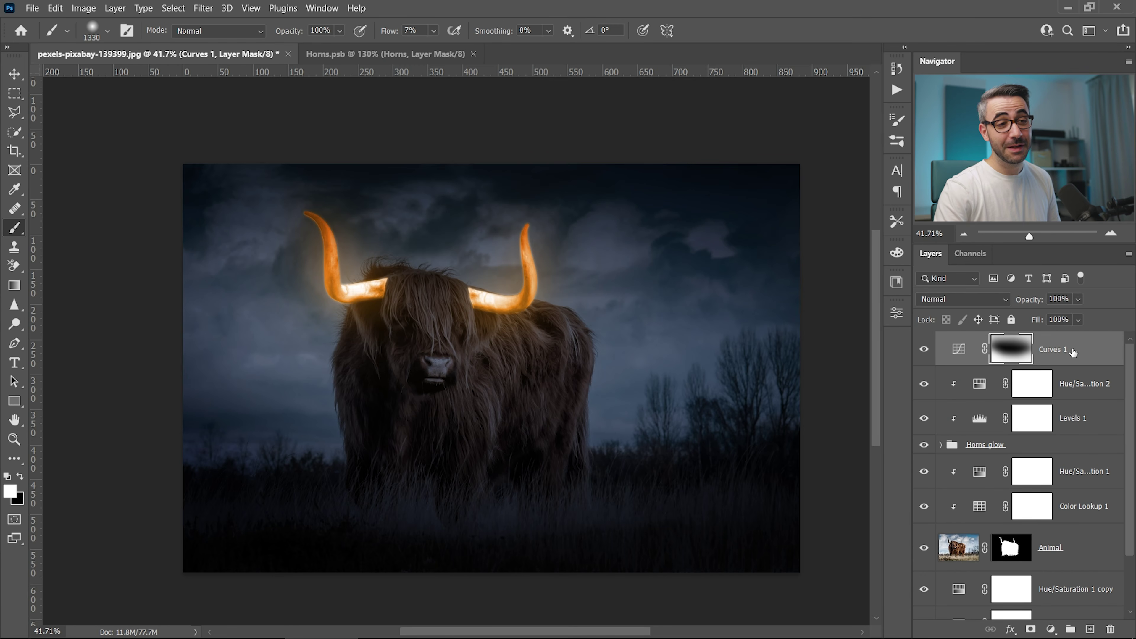
{"action": "key", "text": "ctrl+2"}
{"action": "double_click", "coordinate": [1088, 352]}
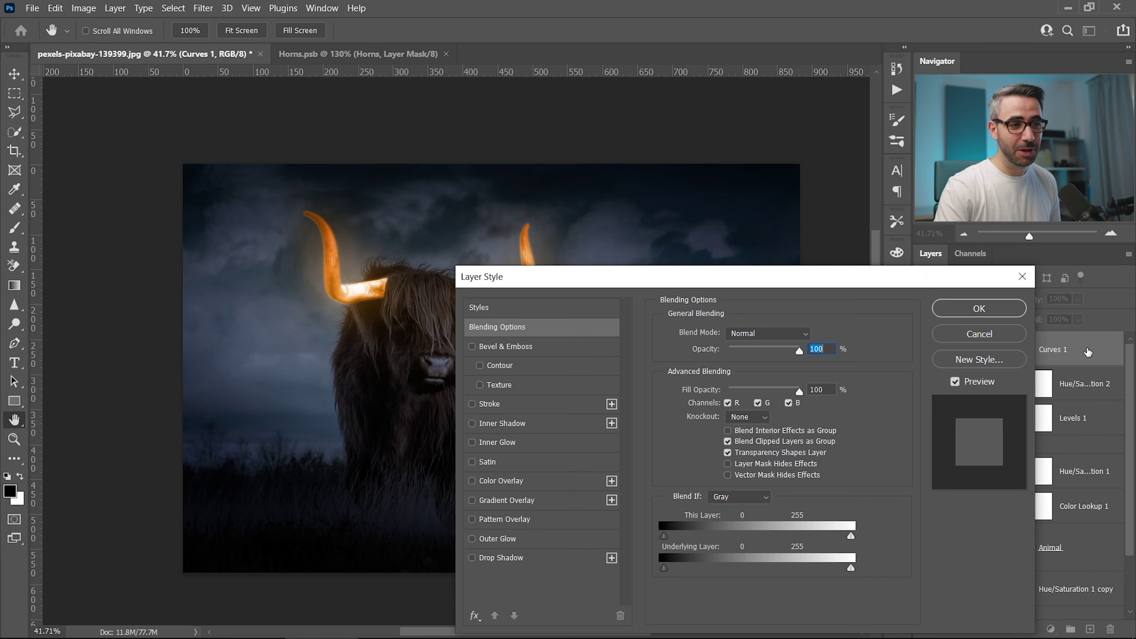
{"action": "left_click_drag", "start_coordinate": [933, 282], "coordinate": [631, 181]}
{"action": "left_click", "coordinate": [700, 236]}
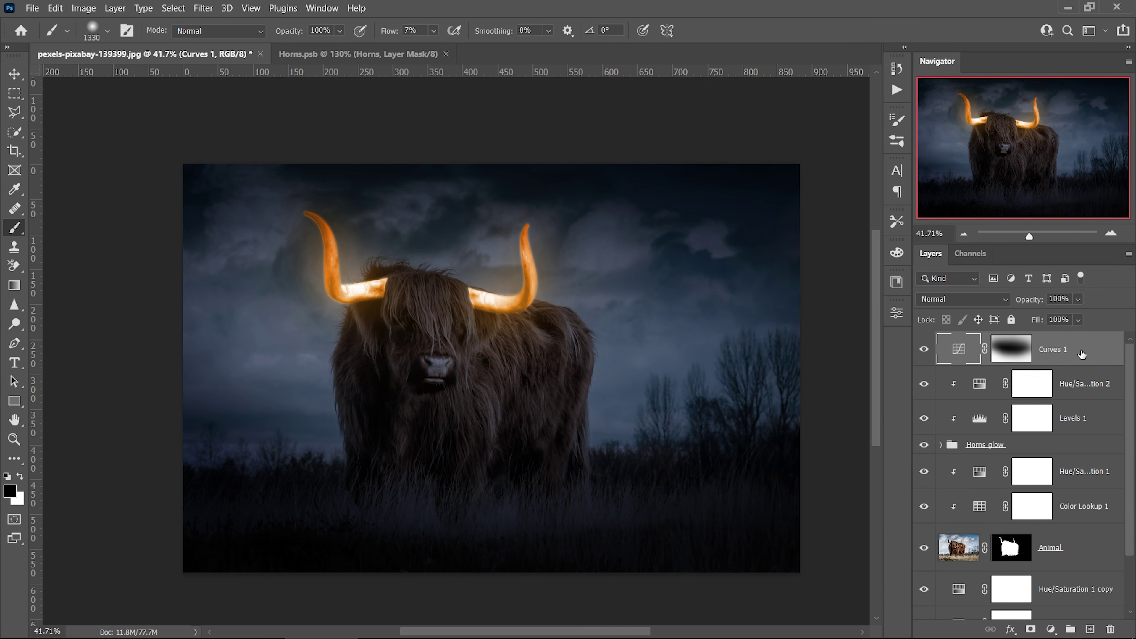
Protect the bright areas from the Curves 1 darkening by splitting its Blend If Underlying Layer highlight slider to 104 / 255.
{"action": "right_click", "coordinate": [1089, 348]}
{"action": "left_click", "coordinate": [934, 38]}
{"action": "left_click_drag", "start_coordinate": [559, 187], "coordinate": [867, 193]}
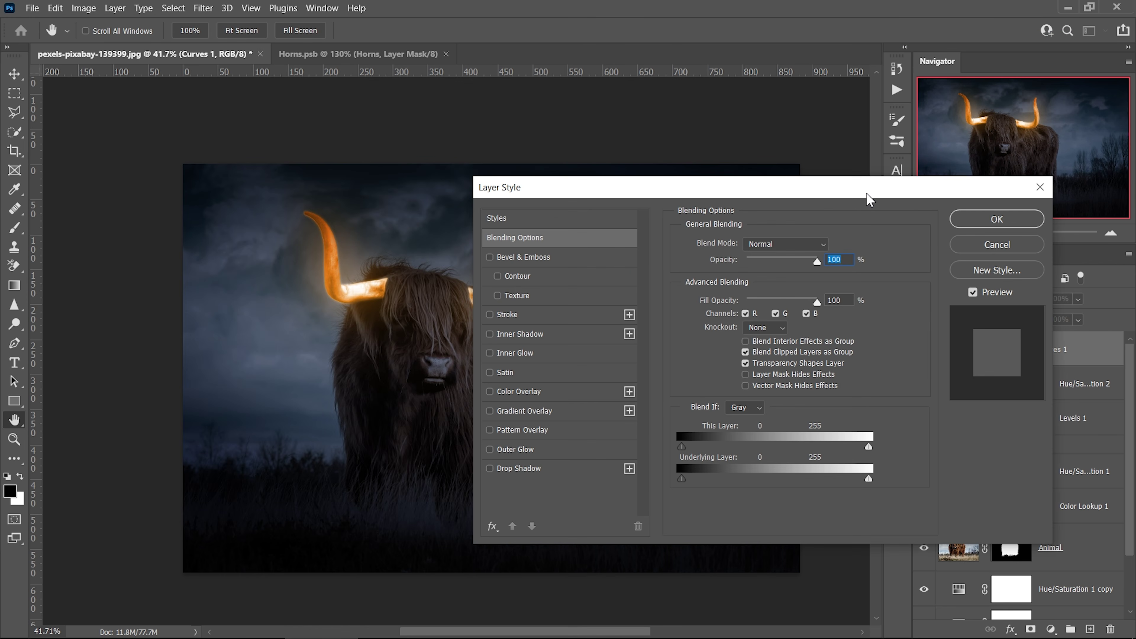
{"action": "left_click_drag", "start_coordinate": [370, 312], "coordinate": [236, 310]}
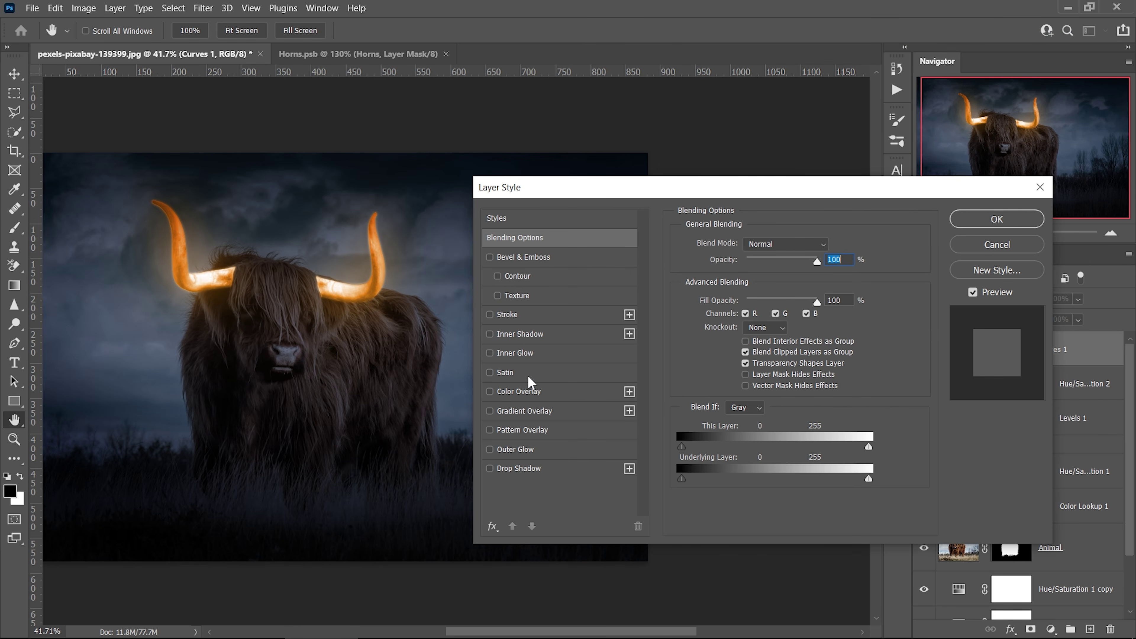
{"action": "left_click_drag", "start_coordinate": [765, 202], "coordinate": [611, 174]}
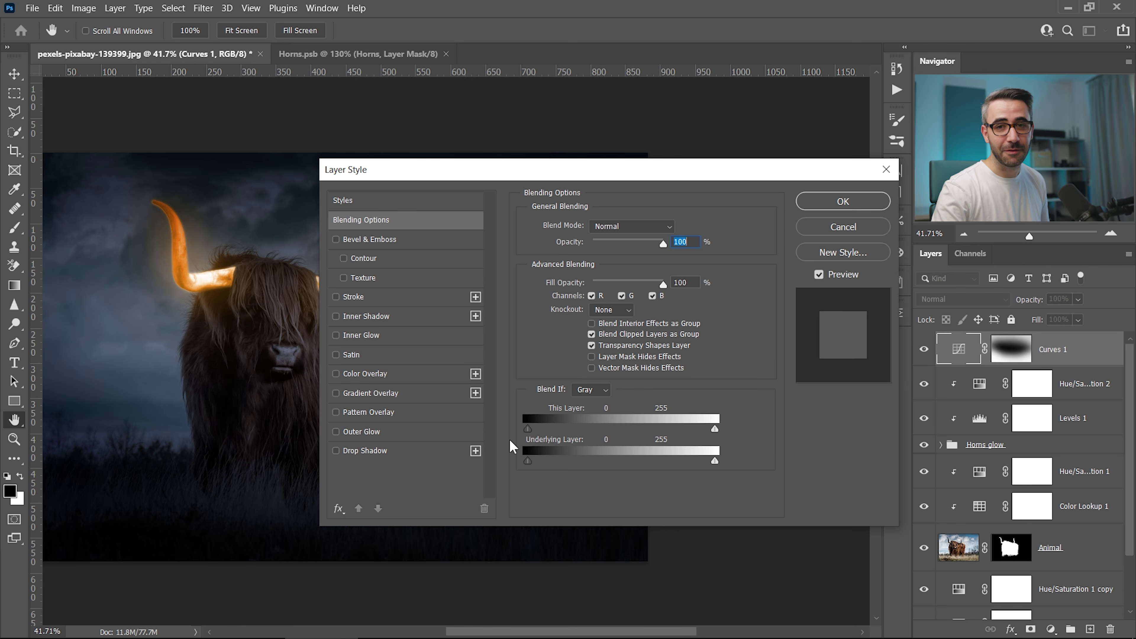
{"action": "left_click_drag", "start_coordinate": [581, 169], "coordinate": [726, 182]}
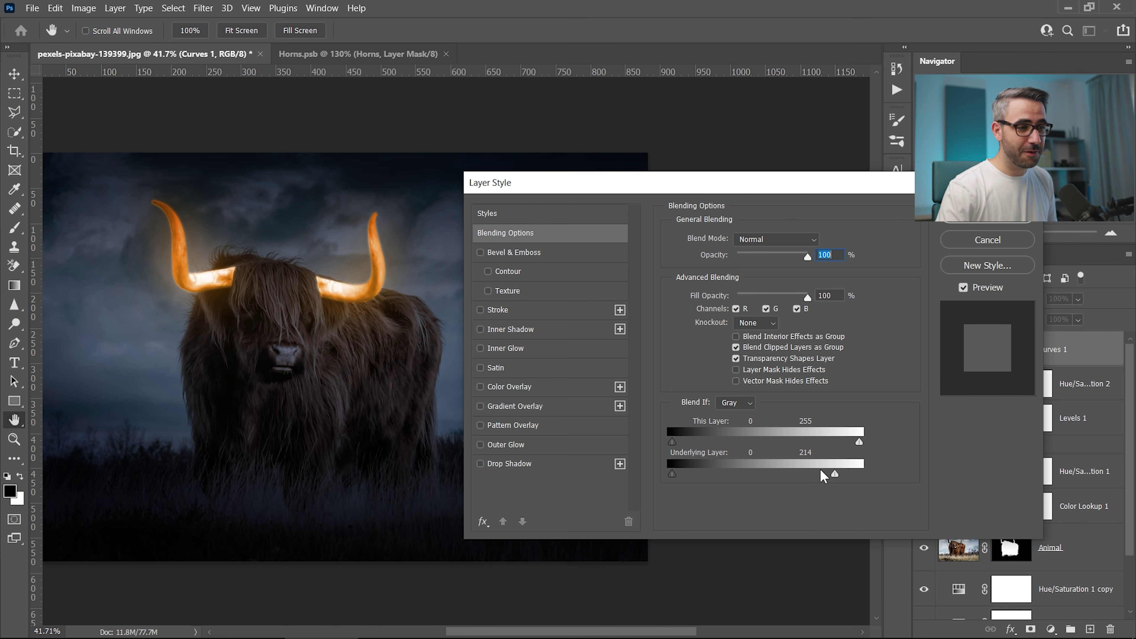
{"action": "mouse_move", "coordinate": [799, 477]}
{"action": "left_mouse_down"}
{"action": "mouse_move", "coordinate": [837, 472]}
{"action": "mouse_move", "coordinate": [739, 481]}
{"action": "mouse_move", "coordinate": [778, 478]}
{"action": "left_mouse_up"}
{"action": "key", "text": "alt"}
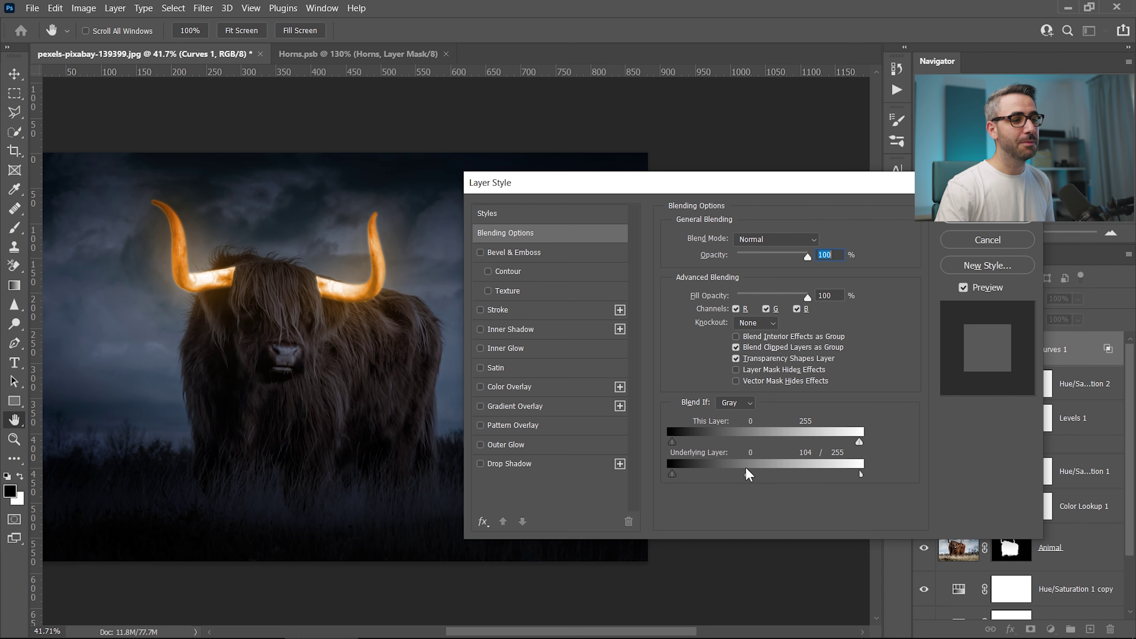
{"action": "key", "text": "Return"}
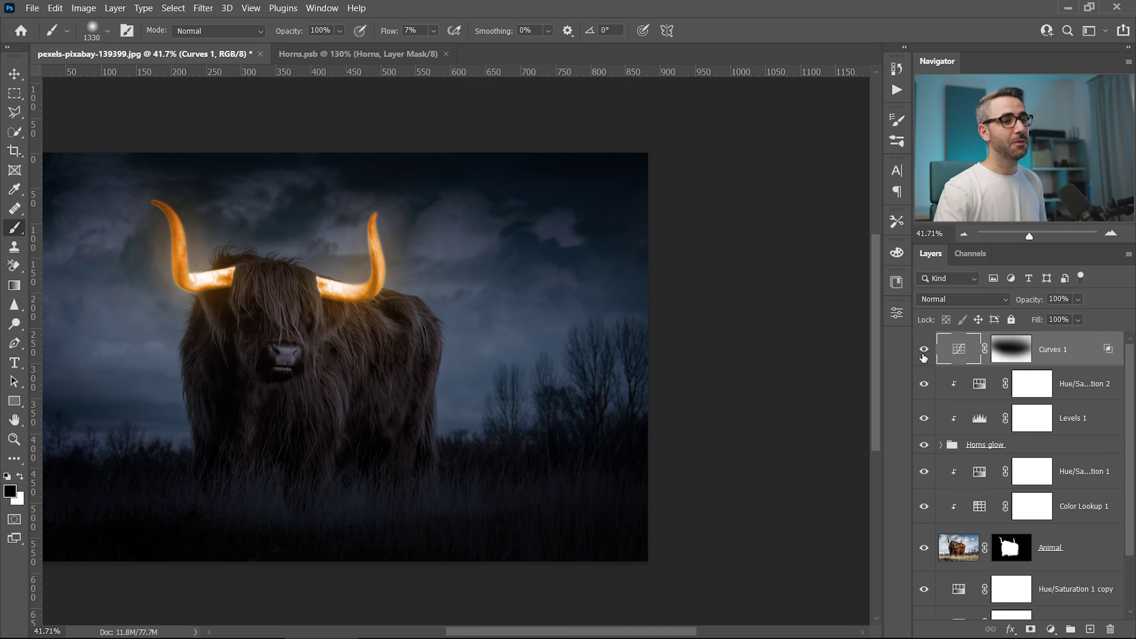
Compare the image with and without the Curves 1 darkening, including at full-image view.
{"action": "left_click", "coordinate": [924, 350]}
{"action": "left_click", "coordinate": [924, 350]}
{"action": "left_click", "coordinate": [924, 350]}
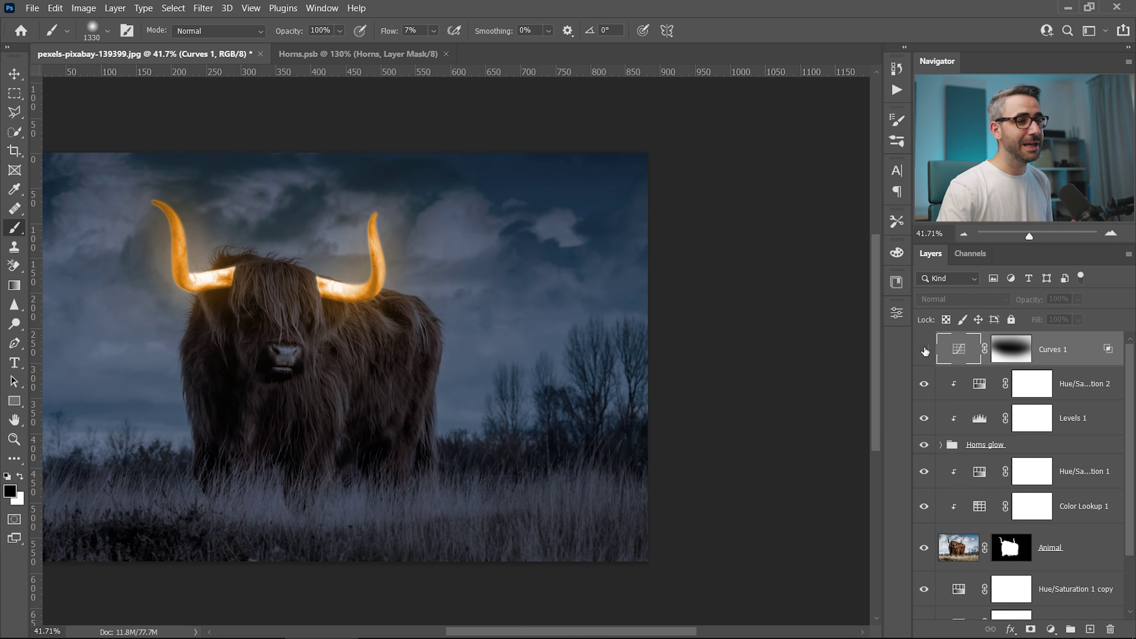
{"action": "left_click", "coordinate": [923, 350]}
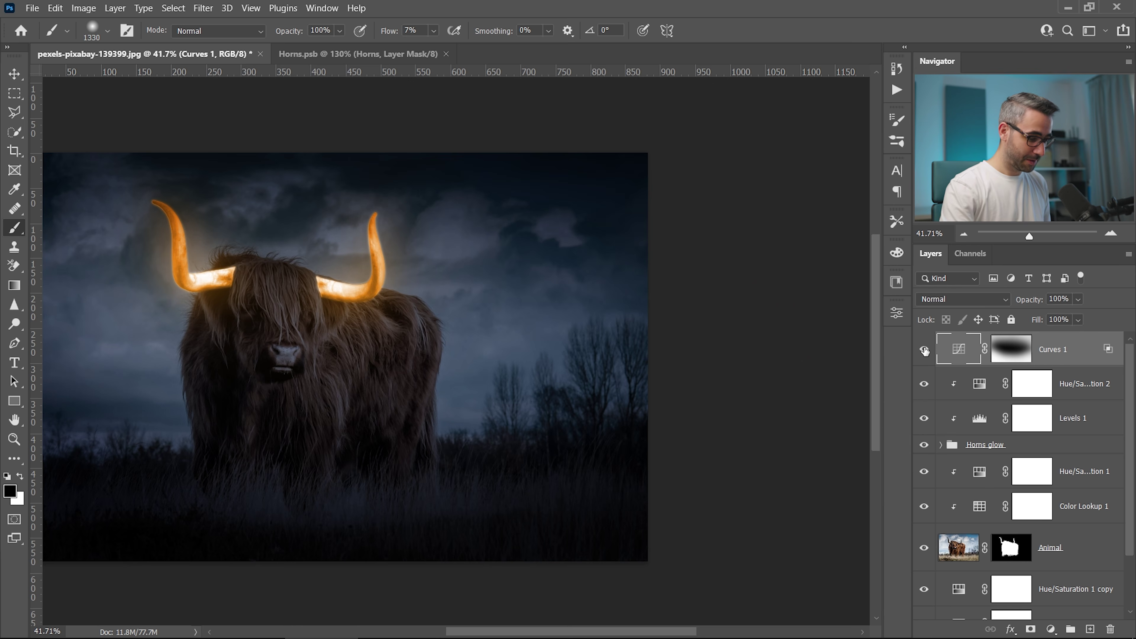
{"action": "key", "text": "ctrl+0"}
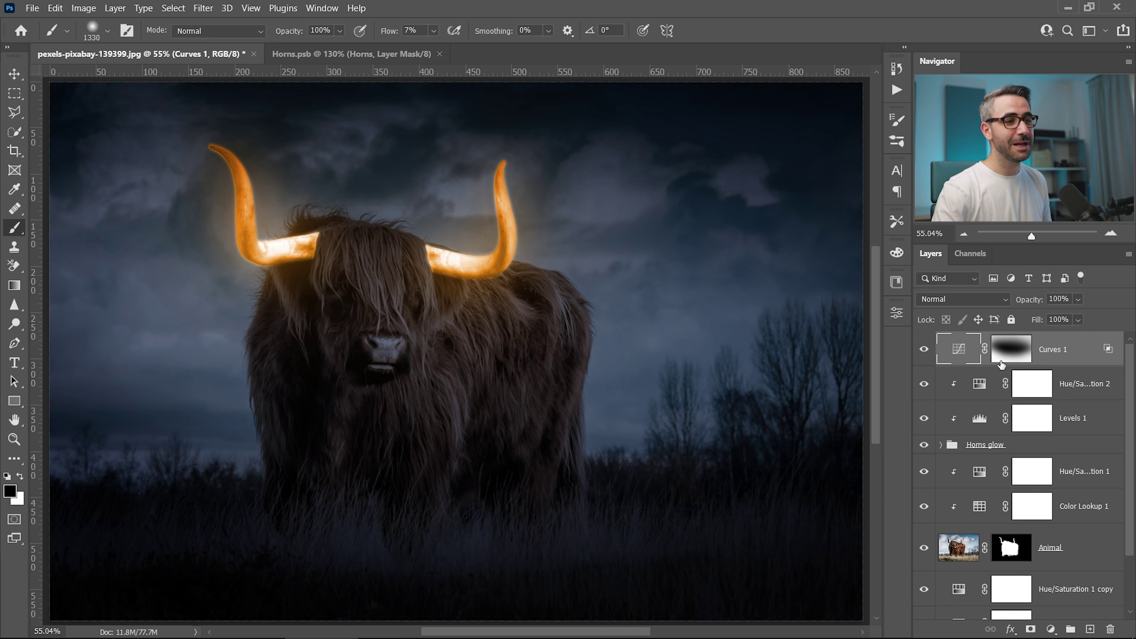
{"action": "left_click", "coordinate": [926, 354]}
{"action": "left_click", "coordinate": [926, 354]}
{"action": "left_click", "coordinate": [925, 354]}
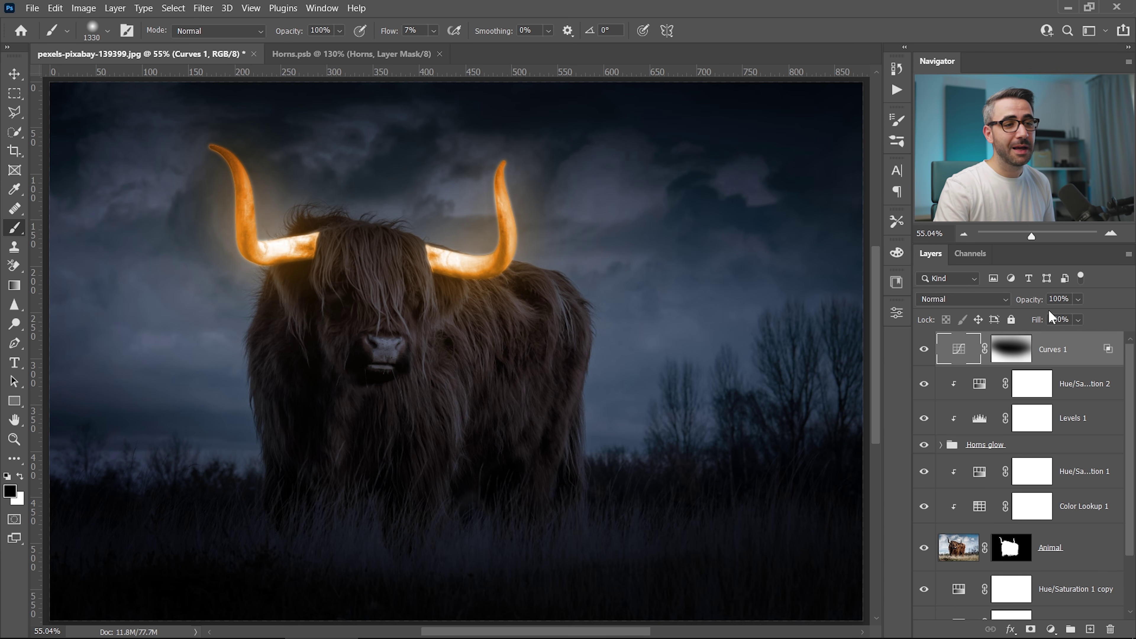
Reduce the Curves 1 layer's opacity to 80% and compare the image with and without it.
{"action": "left_click_drag", "start_coordinate": [1031, 299], "coordinate": [991, 302]}
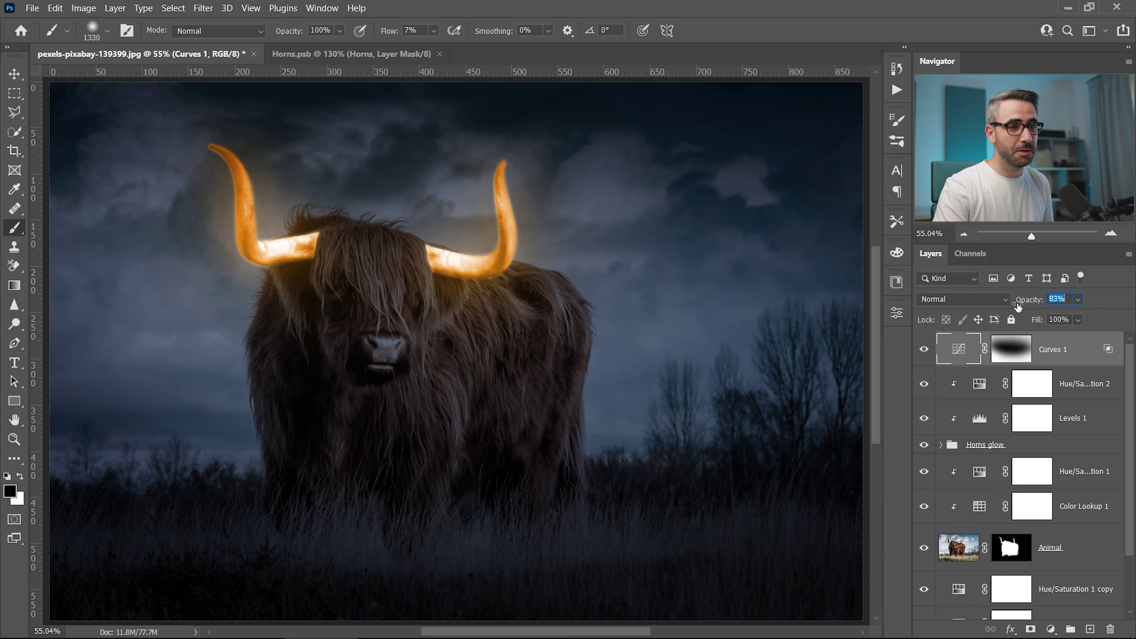
{"action": "left_click_drag", "start_coordinate": [1017, 307], "coordinate": [1015, 307]}
{"action": "left_click", "coordinate": [924, 349]}
{"action": "left_click", "coordinate": [924, 350]}
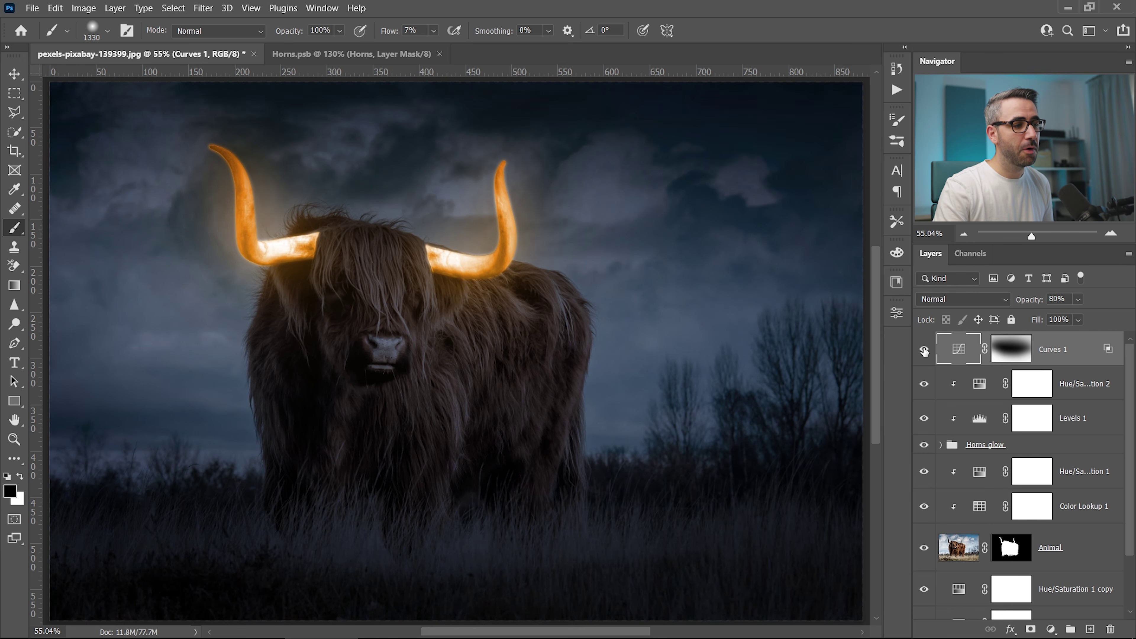
{"action": "left_click", "coordinate": [924, 349]}
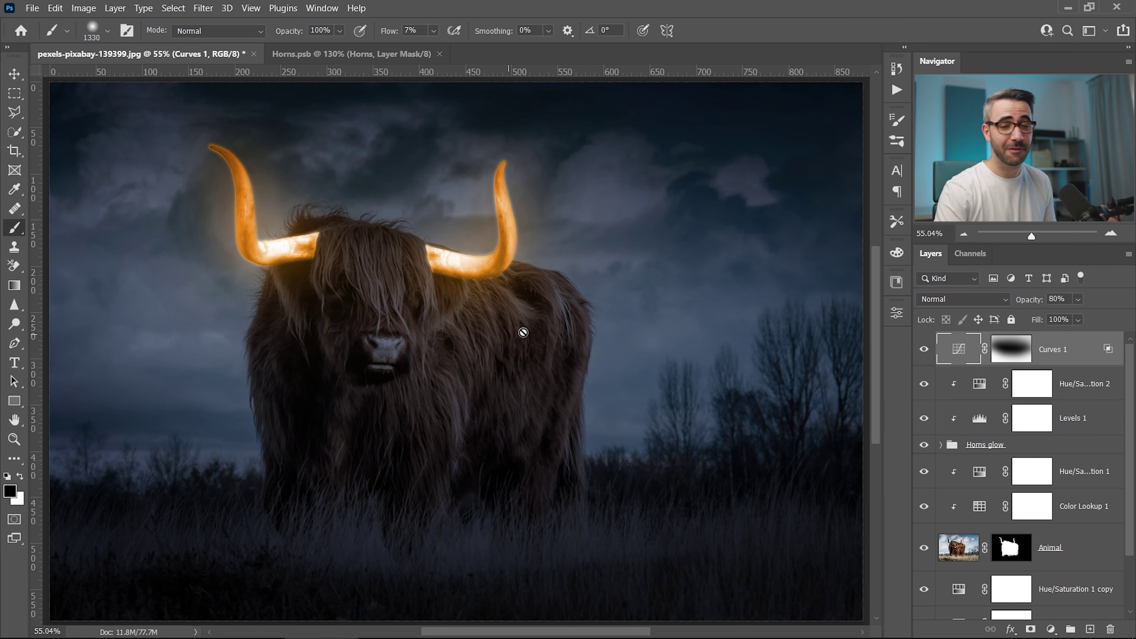
Duplicate the Hue/Saturation 2 adjustment and place the unclipped copy directly beneath the Horns glow group.
{"action": "left_click", "coordinate": [1072, 376]}
{"action": "key", "text": "x"}
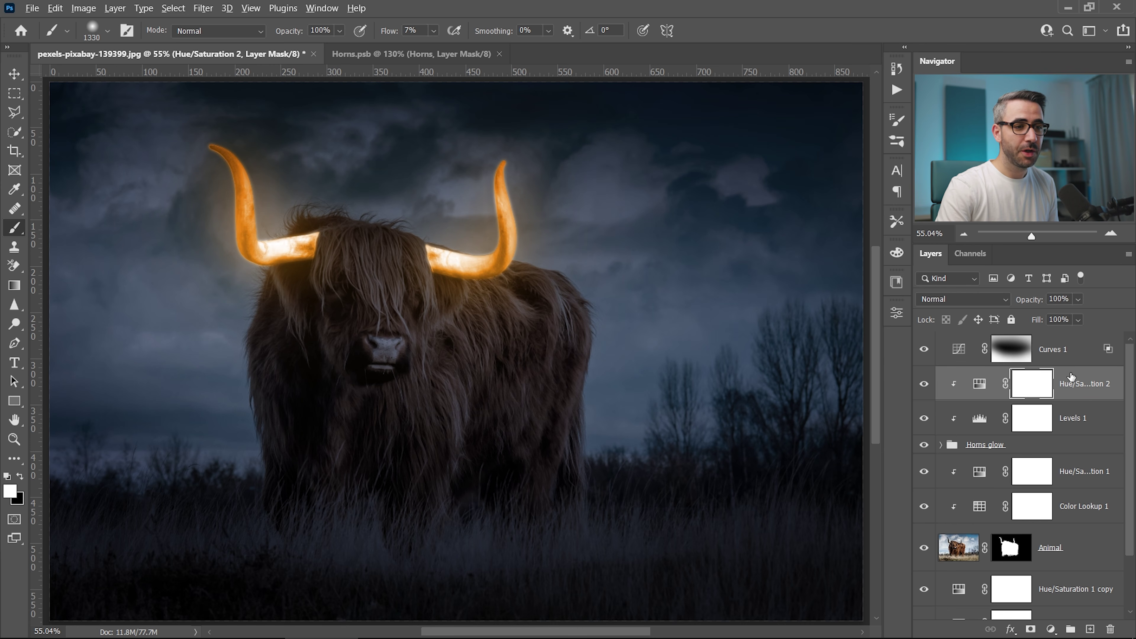
{"action": "left_click_drag", "start_coordinate": [1071, 376], "coordinate": [1069, 460]}
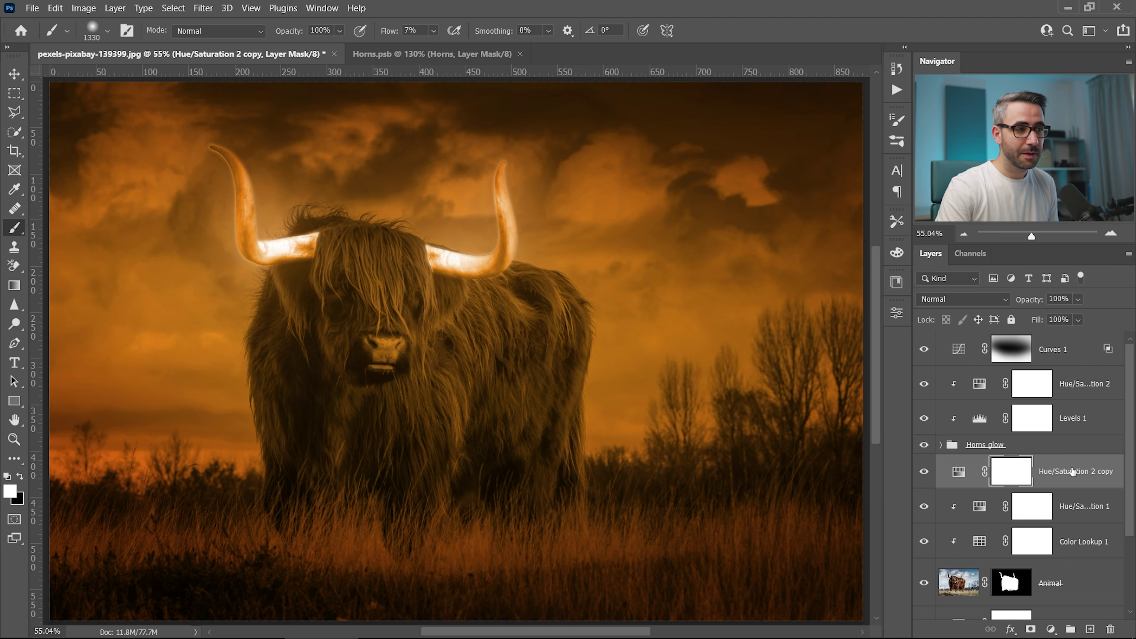
Clip the Hue/Saturation 2 copy to the Animal layer and invert its mask to black.
{"action": "left_click", "coordinate": [964, 485], "text": "alt"}
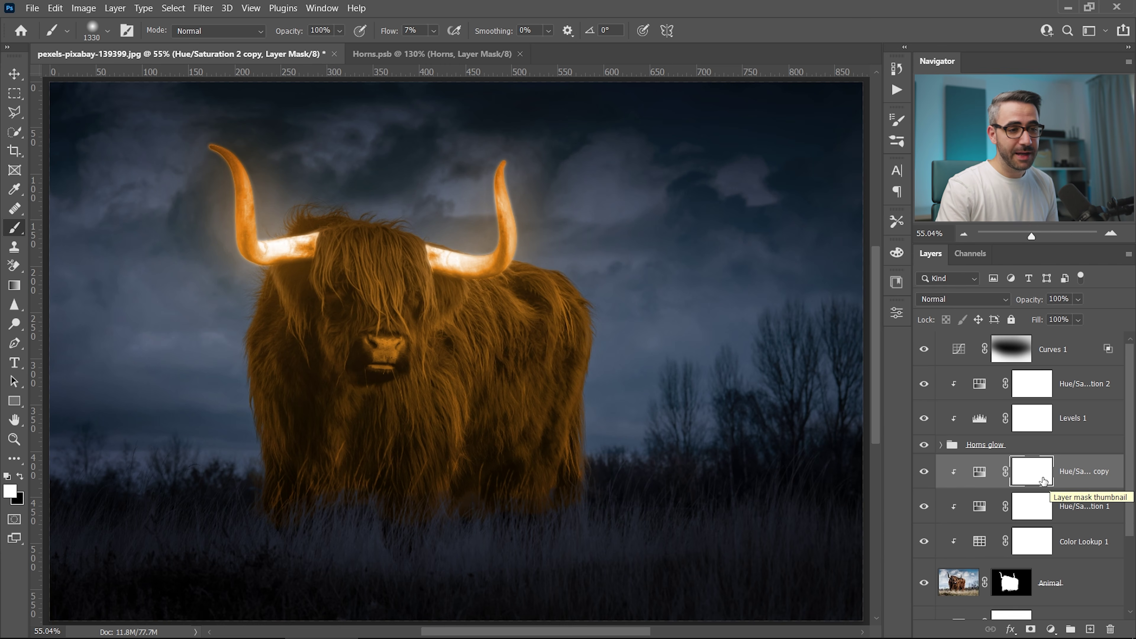
{"action": "key", "text": "ctrl+i"}
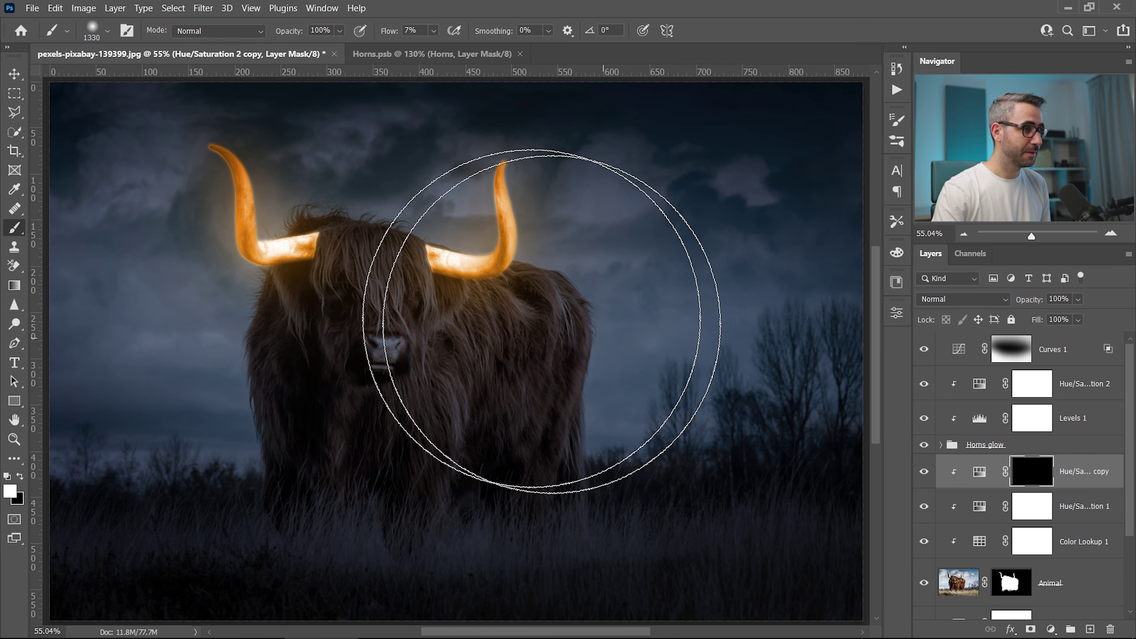
Set the brush flow to 26% and paint the mask white over the hair beside the left horn's base.
{"action": "key", "text": "z"}
{"action": "left_click_drag", "start_coordinate": [333, 241], "coordinate": [375, 254]}
{"action": "left_click_drag", "start_coordinate": [277, 202], "coordinate": [312, 210]}
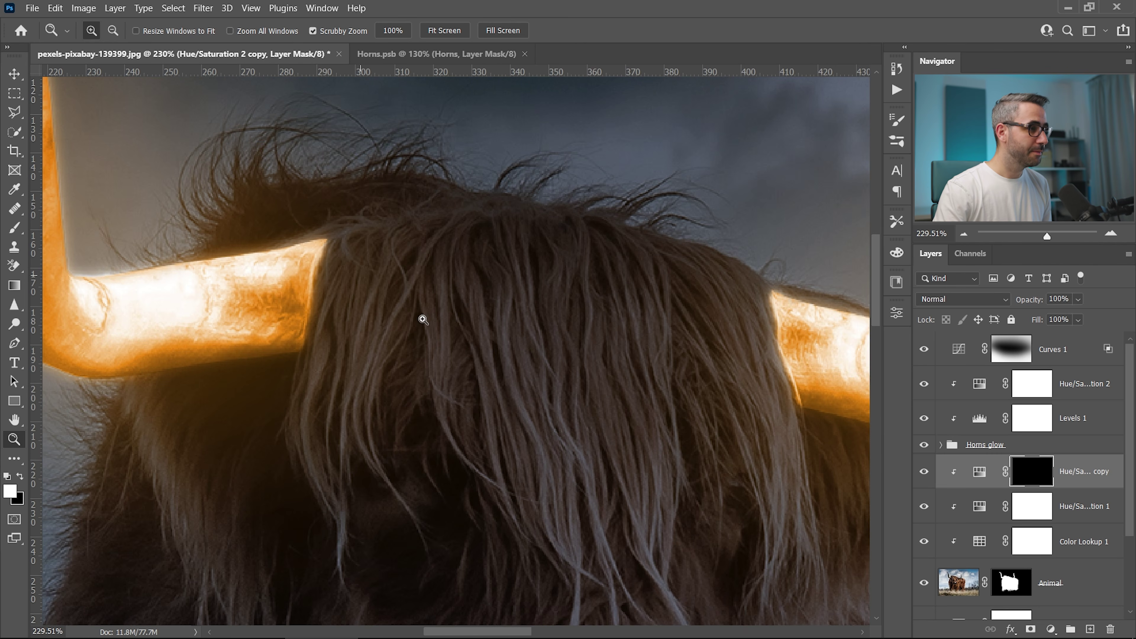
{"action": "key", "text": "b"}
{"action": "left_click_drag", "start_coordinate": [390, 31], "coordinate": [400, 38]}
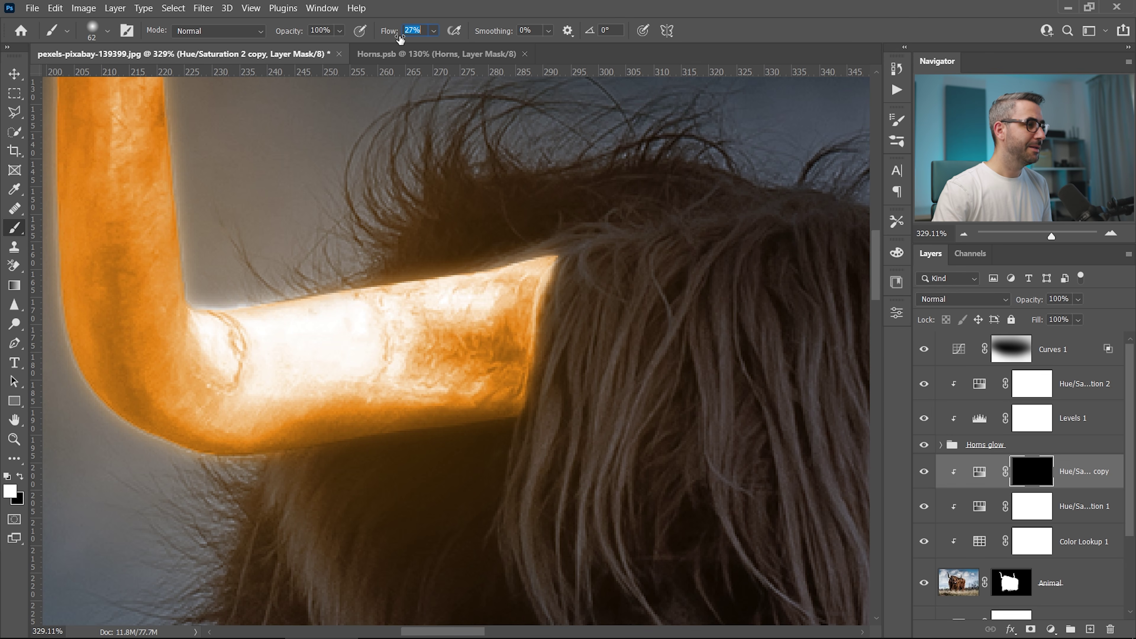
{"action": "mouse_move", "coordinate": [550, 281]}
{"action": "left_mouse_down"}
{"action": "mouse_move", "coordinate": [538, 392]}
{"action": "mouse_move", "coordinate": [554, 344]}
{"action": "mouse_move", "coordinate": [563, 355]}
{"action": "mouse_move", "coordinate": [513, 484]}
{"action": "mouse_move", "coordinate": [575, 258]}
{"action": "mouse_move", "coordinate": [627, 271]}
{"action": "mouse_move", "coordinate": [547, 374]}
{"action": "mouse_move", "coordinate": [540, 391]}
{"action": "mouse_move", "coordinate": [584, 358]}
{"action": "mouse_move", "coordinate": [591, 402]}
{"action": "mouse_move", "coordinate": [571, 455]}
{"action": "mouse_move", "coordinate": [546, 459]}
{"action": "mouse_move", "coordinate": [551, 425]}
{"action": "mouse_move", "coordinate": [569, 409]}
{"action": "mouse_move", "coordinate": [533, 420]}
{"action": "mouse_move", "coordinate": [556, 439]}
{"action": "mouse_move", "coordinate": [564, 405]}
{"action": "mouse_move", "coordinate": [665, 416]}
{"action": "left_mouse_up"}
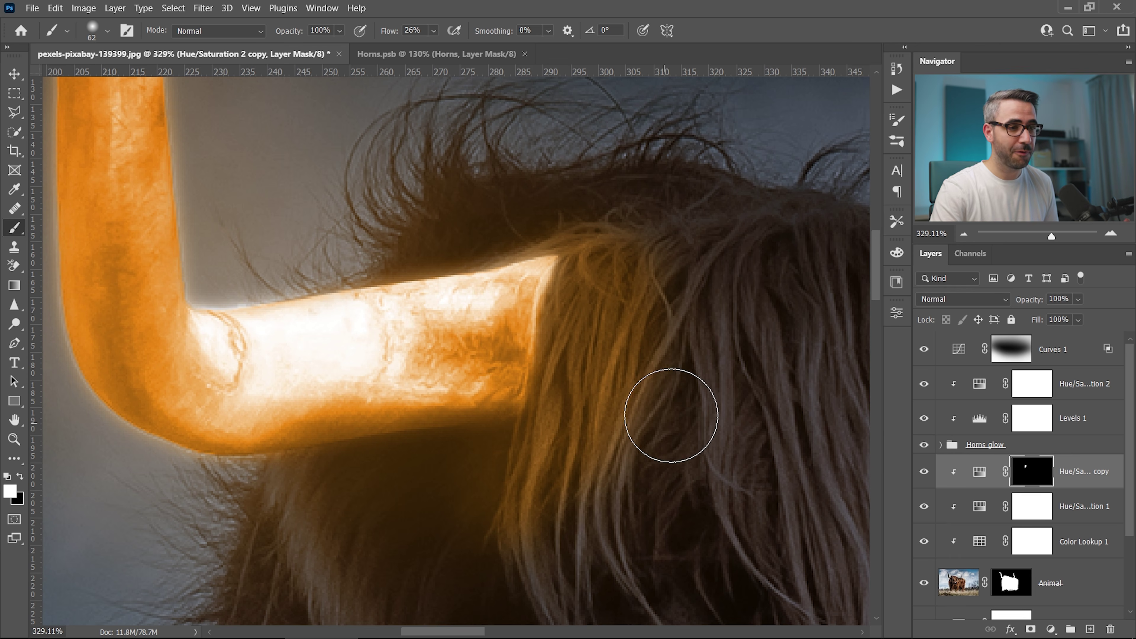
Split the Hue/Saturation 2 copy's Blend If Underlying Layer shadow slider to 0 / 40 so the dark hair stays untinted.
{"action": "right_click", "coordinate": [1087, 466]}
{"action": "key", "text": "Escape"}
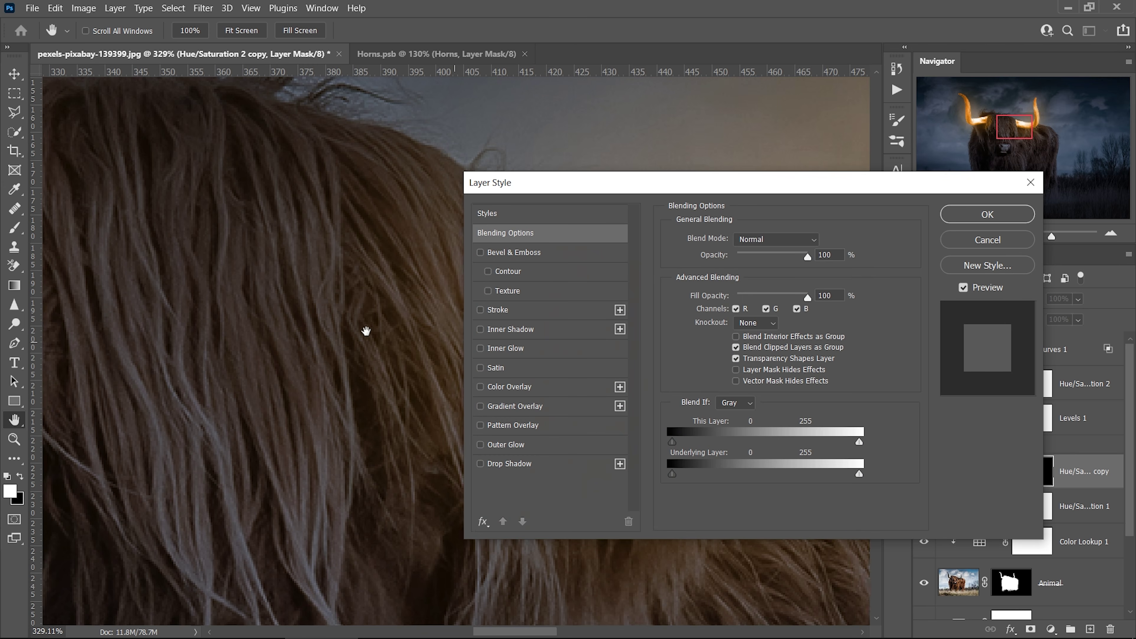
{"action": "left_click_drag", "start_coordinate": [365, 330], "coordinate": [401, 312]}
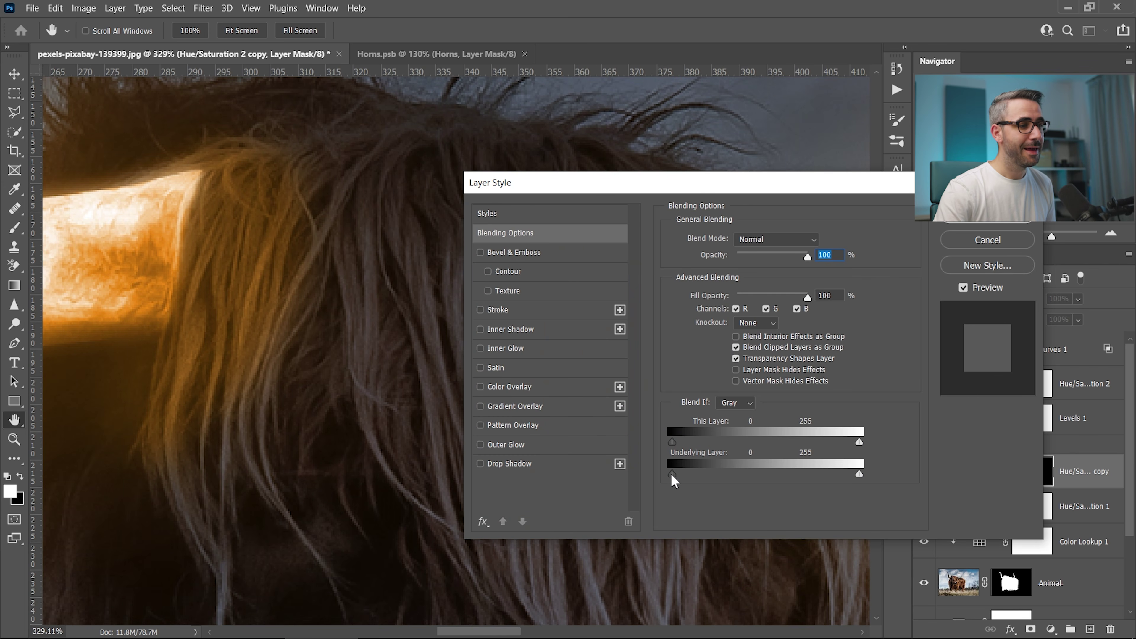
{"action": "left_click_drag", "start_coordinate": [673, 480], "coordinate": [702, 483]}
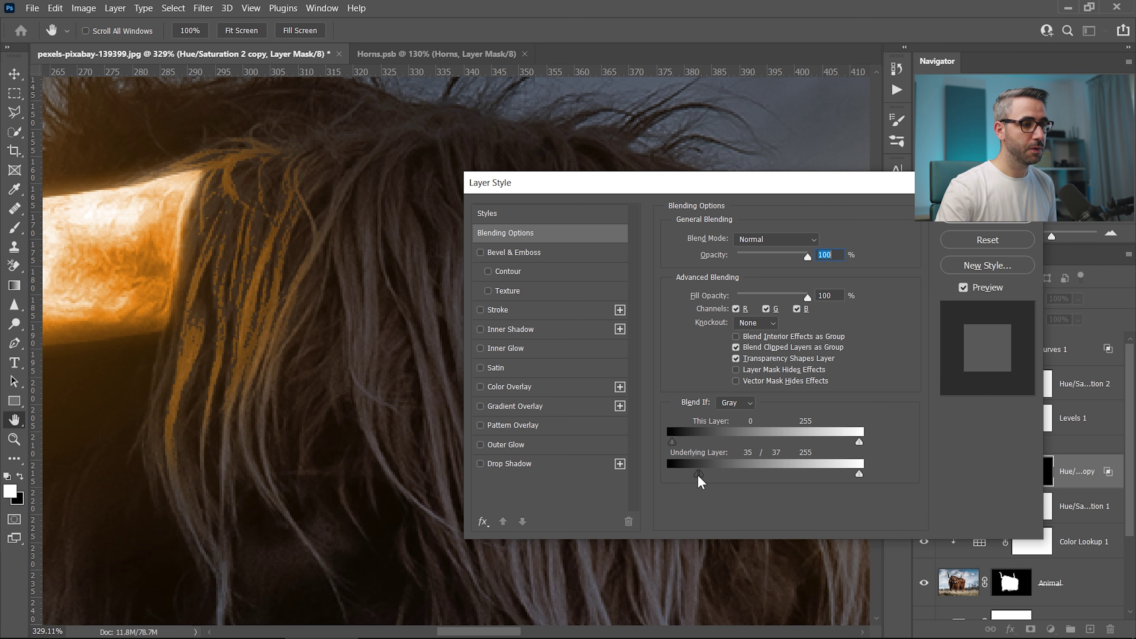
{"action": "left_click_drag", "start_coordinate": [701, 480], "coordinate": [676, 482]}
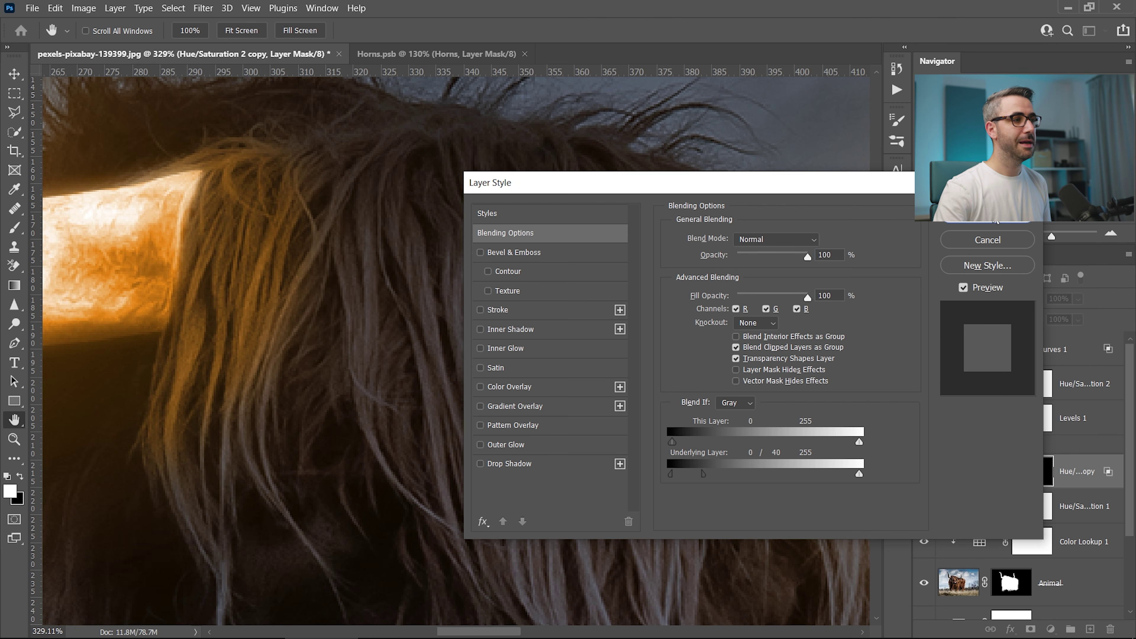
{"action": "left_click", "coordinate": [996, 219]}
Paint the orange tint into the forehead hair, the fur under both horns and the side of the nose, varying the brush size.
{"action": "left_click_drag", "start_coordinate": [372, 330], "coordinate": [758, 408]}
{"action": "scroll", "coordinate": [600, 270], "scroll_direction": "down", "scroll_amount": 8}
{"action": "left_click_drag", "start_coordinate": [542, 265], "coordinate": [559, 255]}
{"action": "left_click_drag", "start_coordinate": [481, 378], "coordinate": [537, 498]}
{"action": "right_click", "coordinate": [536, 499], "text": "alt"}
{"action": "left_click_drag", "start_coordinate": [597, 403], "coordinate": [601, 465]}
{"action": "left_click_drag", "start_coordinate": [618, 374], "coordinate": [624, 409]}
{"action": "right_click", "coordinate": [653, 350], "text": "alt"}
{"action": "left_click_drag", "start_coordinate": [667, 329], "coordinate": [685, 446]}
{"action": "left_click_drag", "start_coordinate": [575, 281], "coordinate": [441, 273]}
{"action": "mouse_move", "coordinate": [763, 329]}
{"action": "left_mouse_down"}
{"action": "mouse_move", "coordinate": [602, 293]}
{"action": "mouse_move", "coordinate": [620, 407]}
{"action": "left_mouse_up"}
{"action": "right_click", "coordinate": [602, 294], "text": "alt"}
{"action": "right_click", "coordinate": [548, 284], "text": "alt"}
{"action": "right_click", "coordinate": [609, 406], "text": "alt"}
{"action": "left_click_drag", "start_coordinate": [515, 572], "coordinate": [580, 421]}
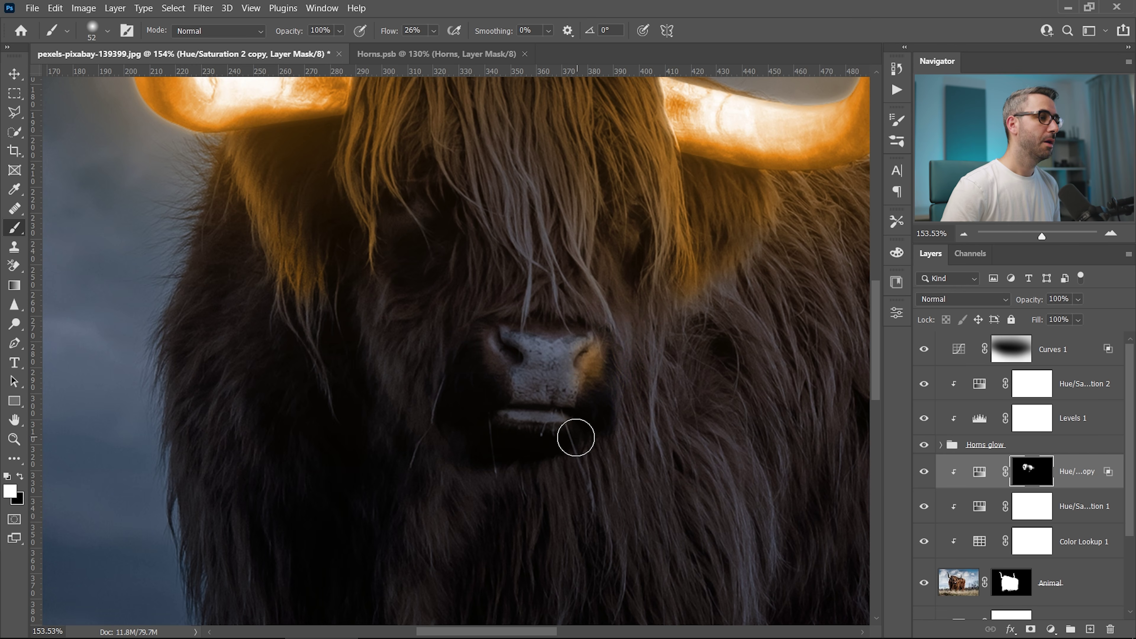
Extend the painted orange tint to the rest of the nose and along the fur of the neck and back.
{"action": "right_click", "coordinate": [553, 350], "text": "alt"}
{"action": "scroll", "coordinate": [607, 334], "scroll_direction": "down", "scroll_amount": 3}
{"action": "right_click", "coordinate": [607, 334], "text": "alt"}
{"action": "mouse_move", "coordinate": [661, 320]}
{"action": "left_mouse_down"}
{"action": "mouse_move", "coordinate": [664, 363]}
{"action": "mouse_move", "coordinate": [682, 385]}
{"action": "left_mouse_up"}
{"action": "mouse_move", "coordinate": [539, 369]}
{"action": "left_mouse_down"}
{"action": "mouse_move", "coordinate": [550, 353]}
{"action": "mouse_move", "coordinate": [505, 416]}
{"action": "left_mouse_up"}
{"action": "right_click", "coordinate": [462, 429], "text": "alt"}
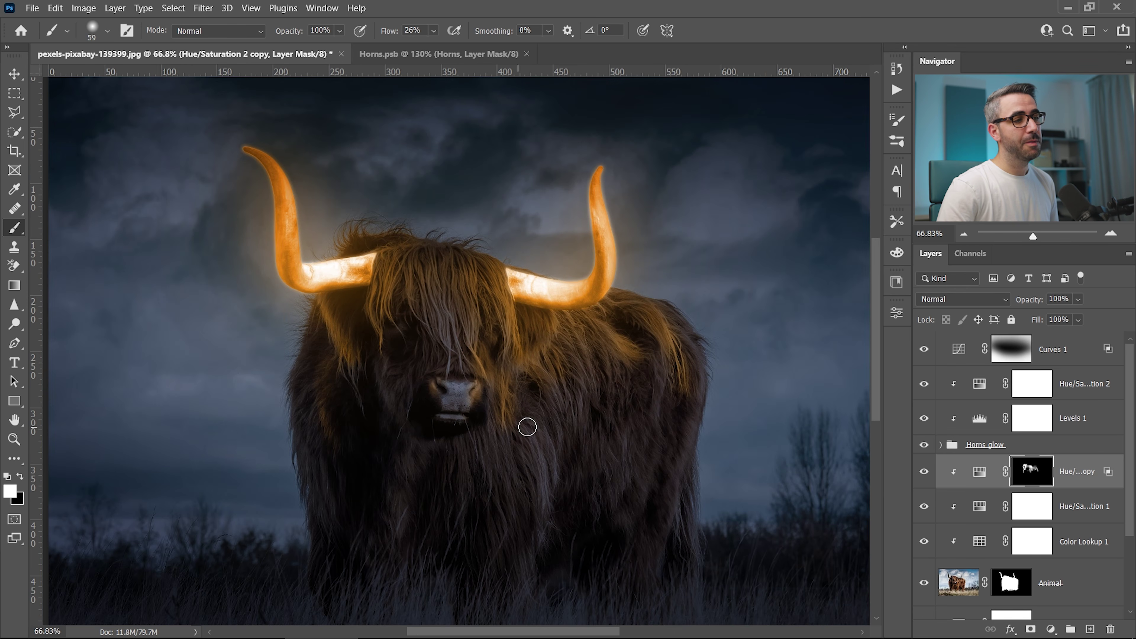
Soften the tint on the animal's rear with black, and paint subtle orange into the chest and flank with a larger white brush.
{"action": "right_click", "coordinate": [545, 520], "text": "alt"}
{"action": "key", "text": "x"}
{"action": "mouse_move", "coordinate": [671, 387]}
{"action": "left_mouse_down"}
{"action": "mouse_move", "coordinate": [685, 433]}
{"action": "mouse_move", "coordinate": [645, 465]}
{"action": "left_mouse_up"}
{"action": "key", "text": "x"}
{"action": "right_click", "coordinate": [438, 366], "text": "alt"}
{"action": "left_click_drag", "start_coordinate": [409, 457], "coordinate": [406, 493]}
{"action": "left_click_drag", "start_coordinate": [604, 403], "coordinate": [609, 448]}
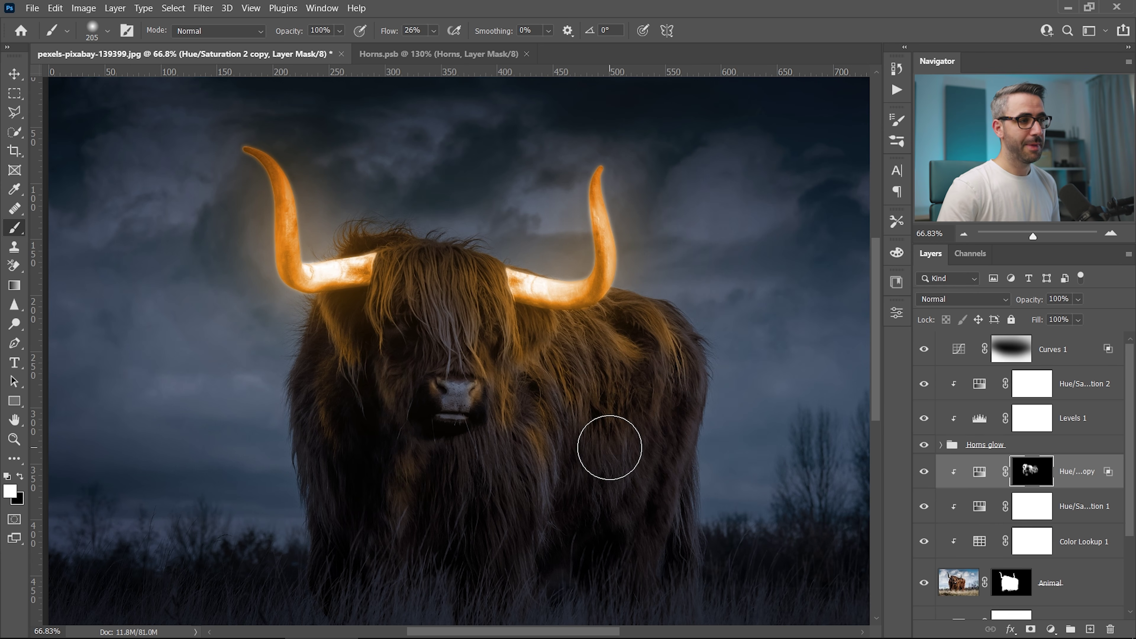
Duplicate the Hue/Saturation 2 copy adjustment, clip the duplicate to the layers below and fill its mask with black.
{"action": "left_click_drag", "start_coordinate": [374, 258], "coordinate": [420, 316]}
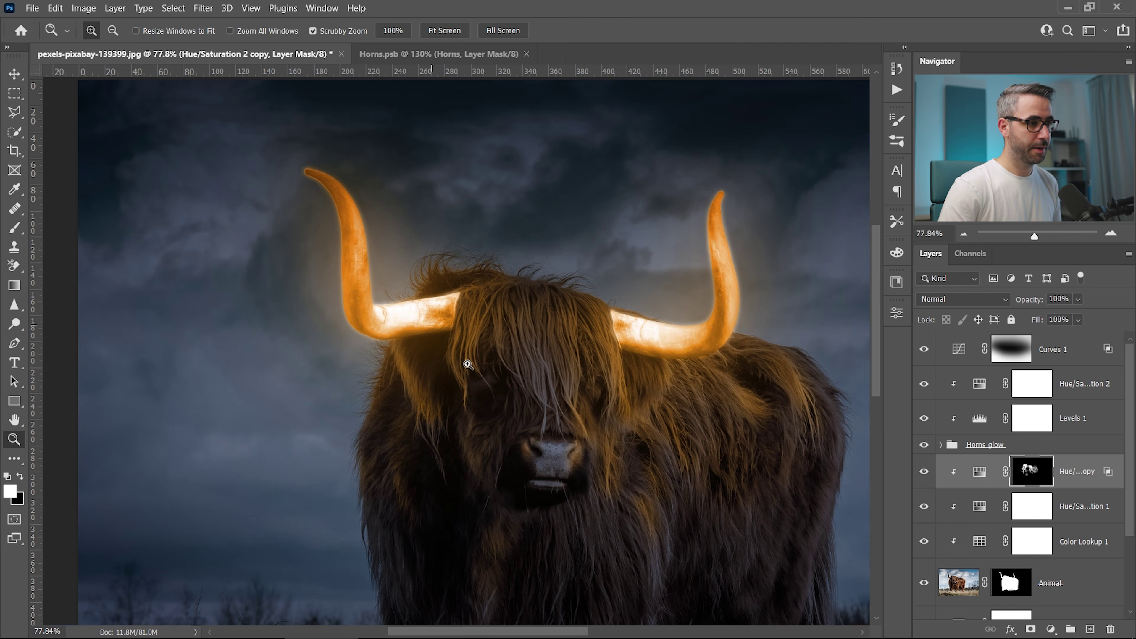
{"action": "left_click", "coordinate": [1091, 461]}
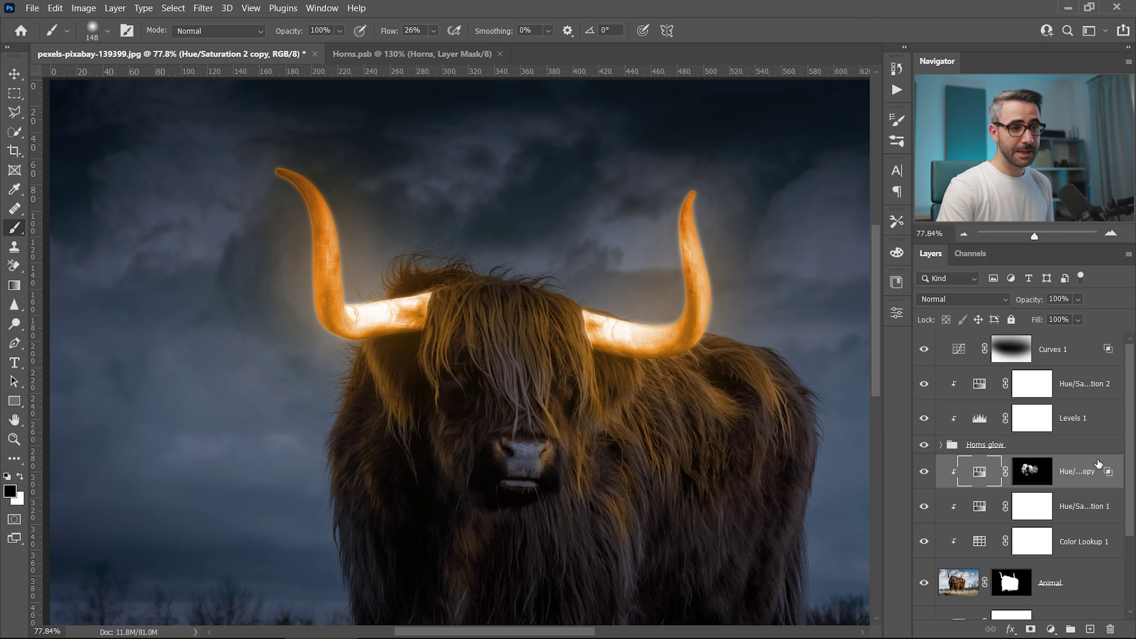
{"action": "key", "text": "ctrl+j"}
{"action": "left_click", "coordinate": [960, 489], "text": "alt"}
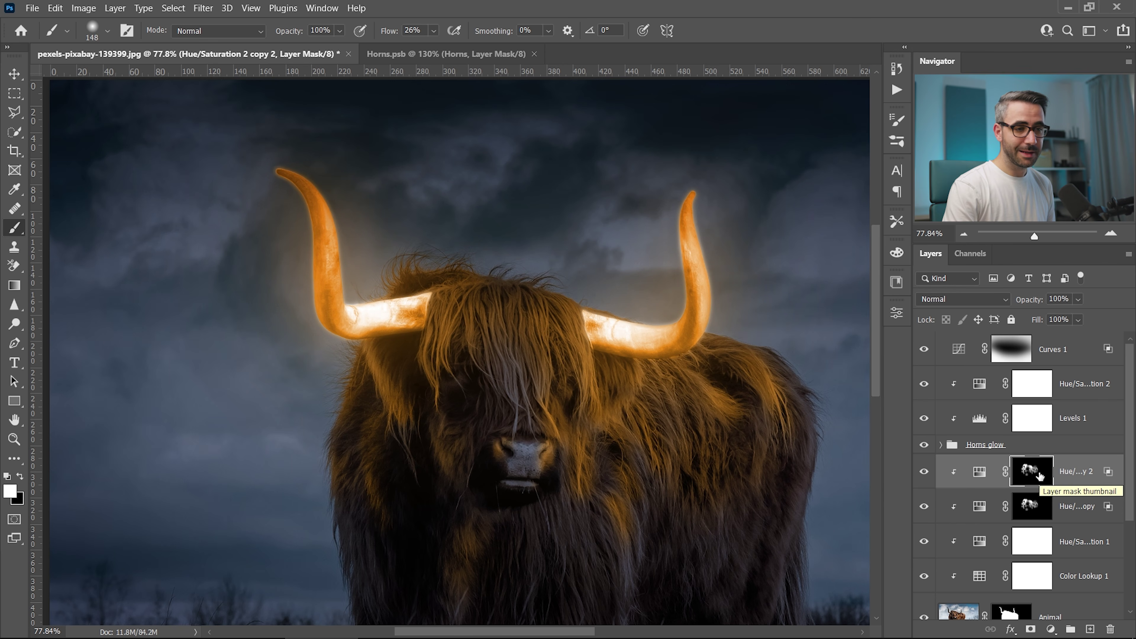
{"action": "left_click_drag", "start_coordinate": [1039, 475], "coordinate": [1040, 476]}
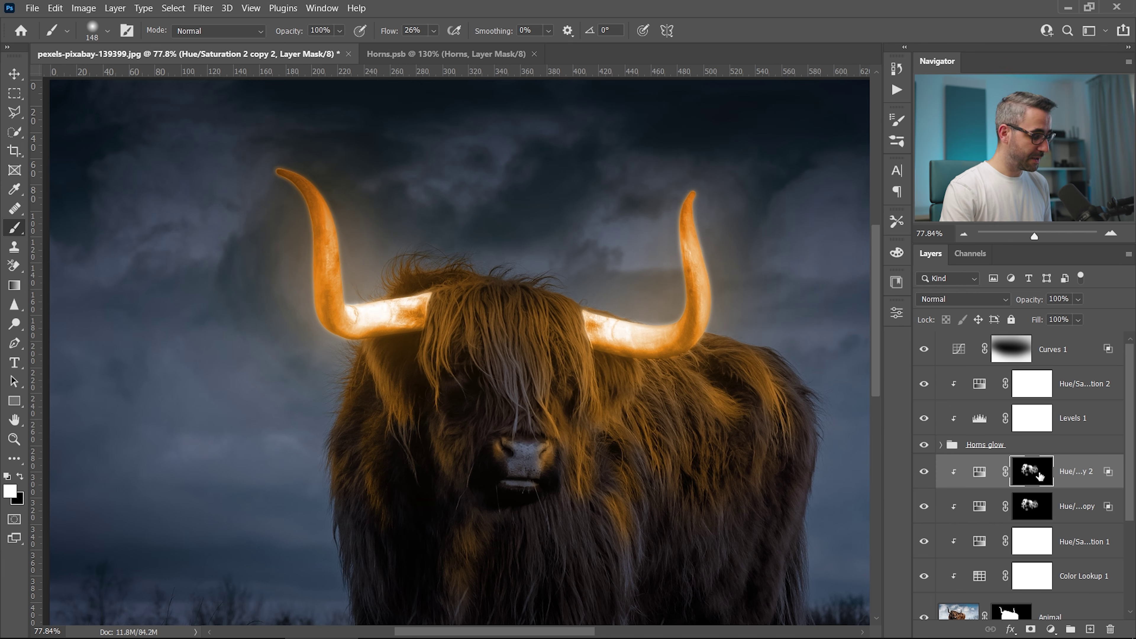
{"action": "key", "text": "ctrl+BackSpace"}
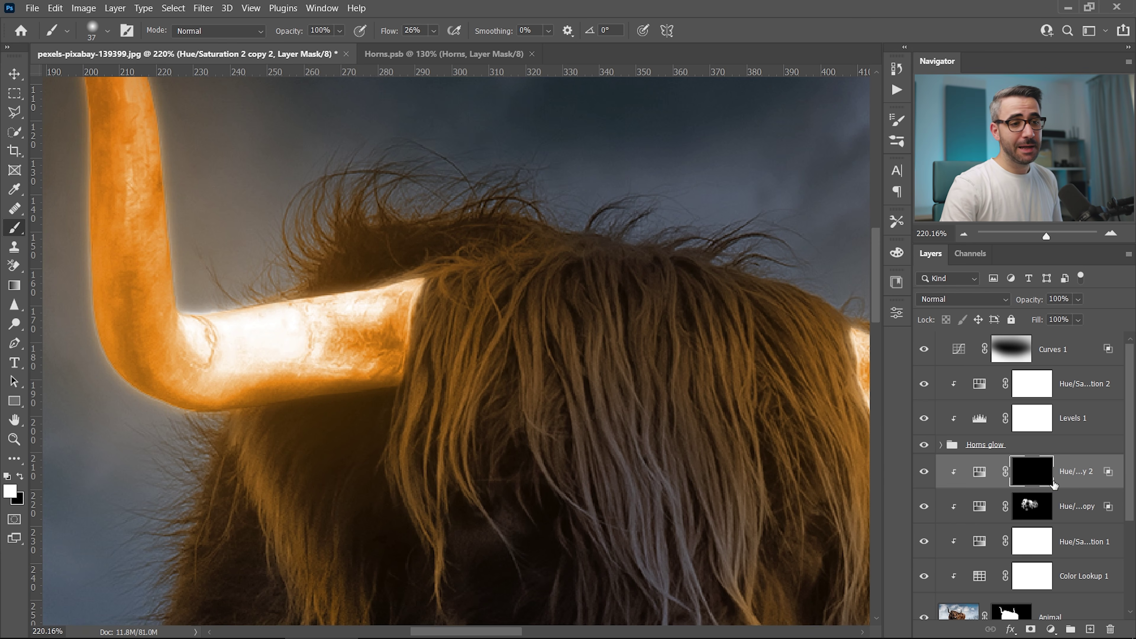
Set Hue/Saturation 2 copy 2 to Linear Dodge (Add) and paint bright highlights on the hair strands beside the left horn.
{"action": "left_click", "coordinate": [964, 299]}
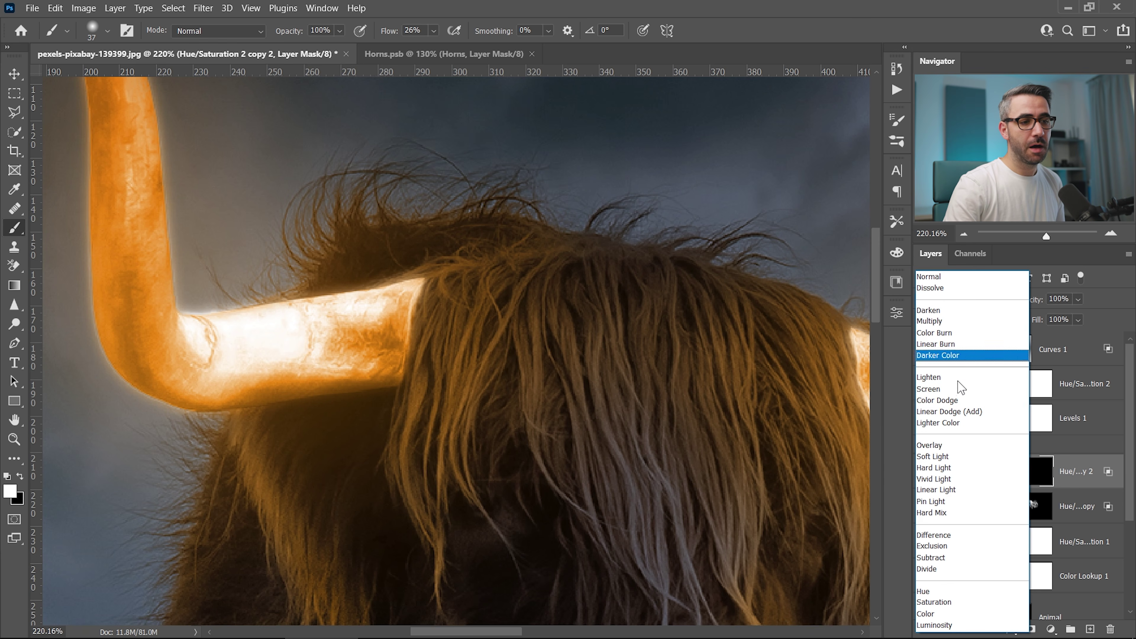
{"action": "left_click", "coordinate": [946, 412]}
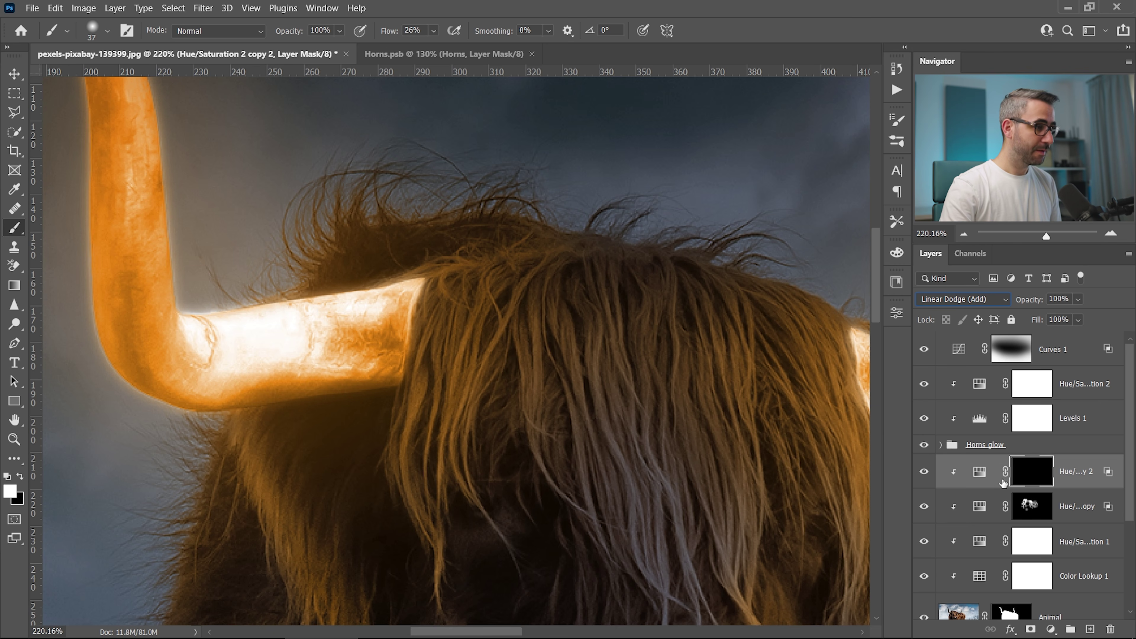
{"action": "left_click_drag", "start_coordinate": [422, 293], "coordinate": [400, 349]}
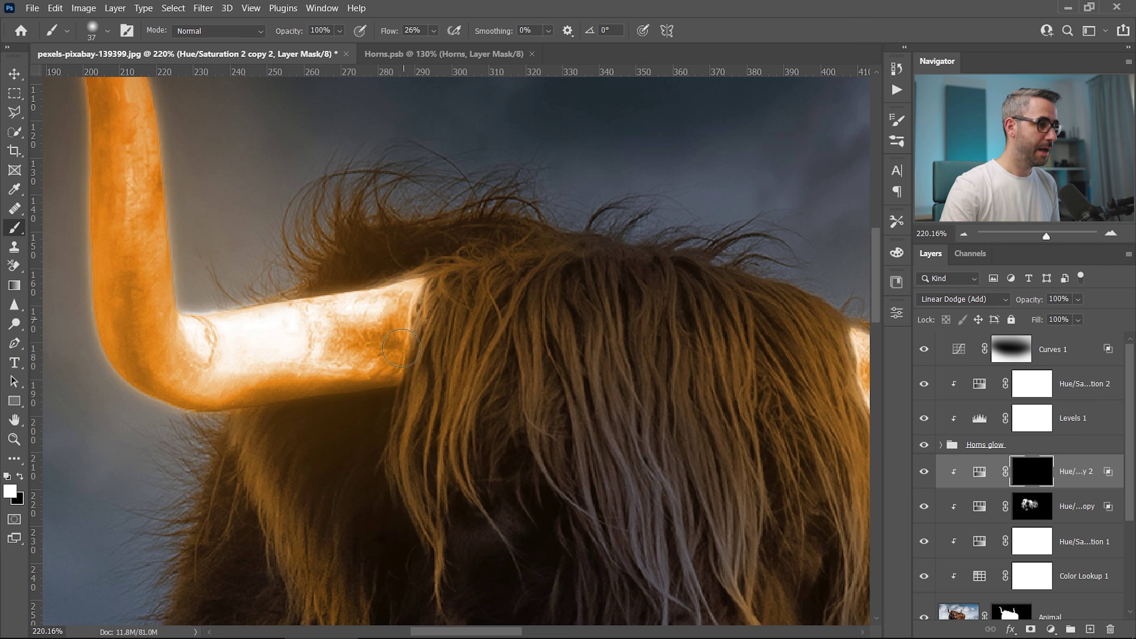
{"action": "mouse_move", "coordinate": [423, 286]}
{"action": "left_mouse_down"}
{"action": "mouse_move", "coordinate": [386, 414]}
{"action": "mouse_move", "coordinate": [394, 497]}
{"action": "left_mouse_up"}
{"action": "left_click_drag", "start_coordinate": [387, 425], "coordinate": [365, 432]}
{"action": "mouse_move", "coordinate": [416, 381]}
{"action": "left_mouse_down"}
{"action": "mouse_move", "coordinate": [405, 425]}
{"action": "mouse_move", "coordinate": [440, 609]}
{"action": "left_mouse_up"}
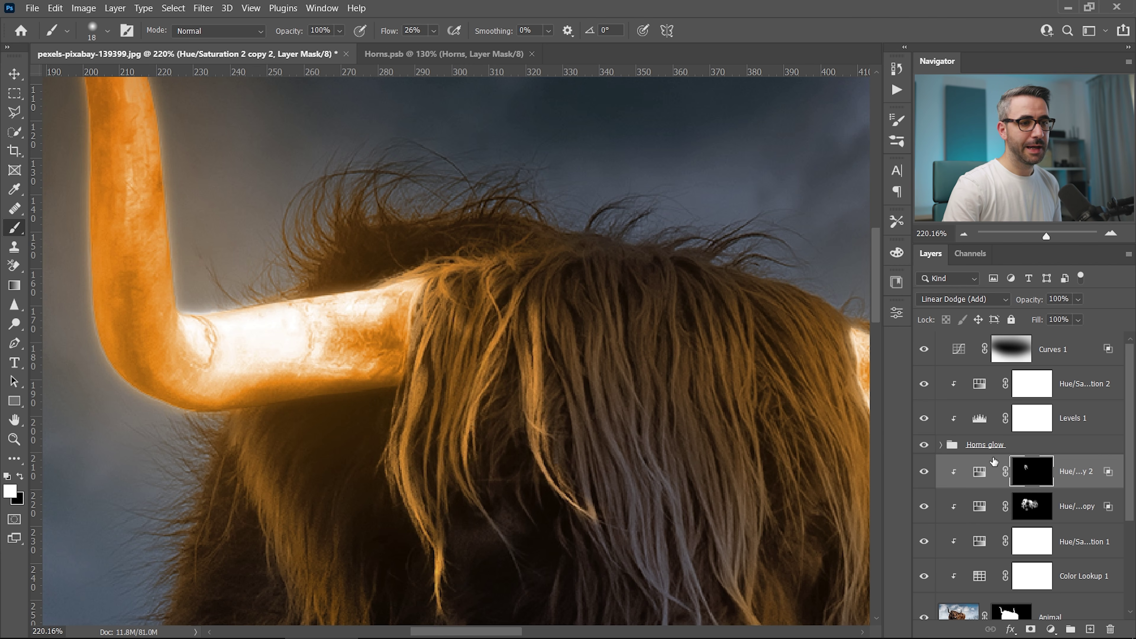
Set the Hue of the Hue/Saturation 2 copy 2 adjustment to 29.
{"action": "double_click", "coordinate": [978, 472]}
{"action": "left_click_drag", "start_coordinate": [698, 415], "coordinate": [696, 416]}
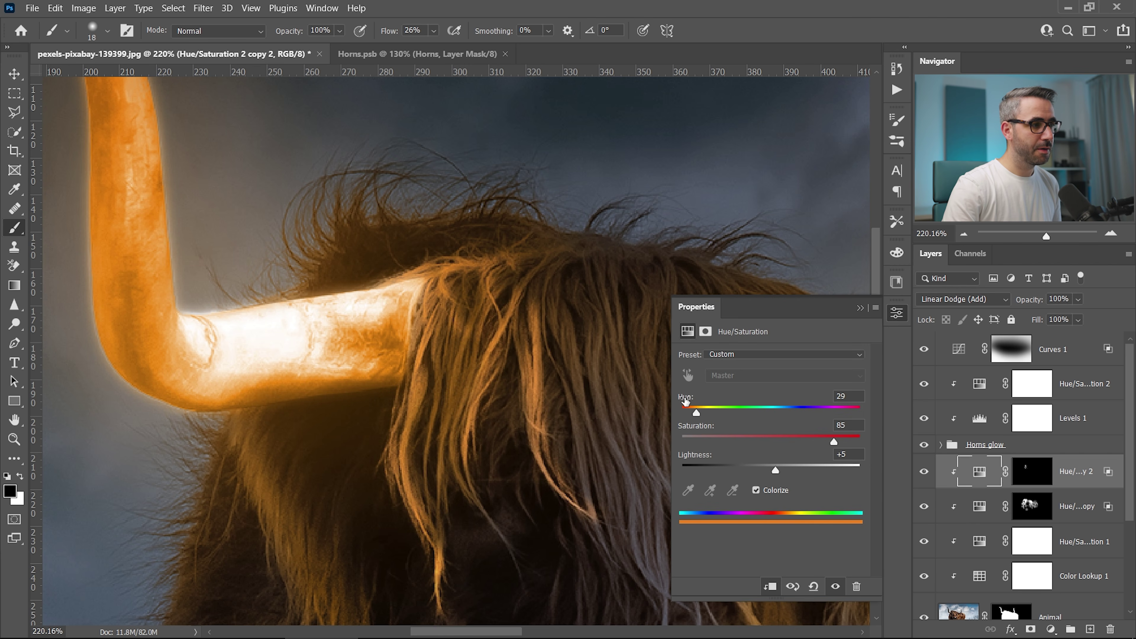
{"action": "left_click", "coordinate": [896, 315]}
Paint highlights on the copy 2 mask over more forehead strands and the hair beside and beneath the right horn.
{"action": "left_click", "coordinate": [1034, 475]}
{"action": "left_click_drag", "start_coordinate": [544, 298], "coordinate": [588, 413]}
{"action": "left_click_drag", "start_coordinate": [331, 340], "coordinate": [393, 578]}
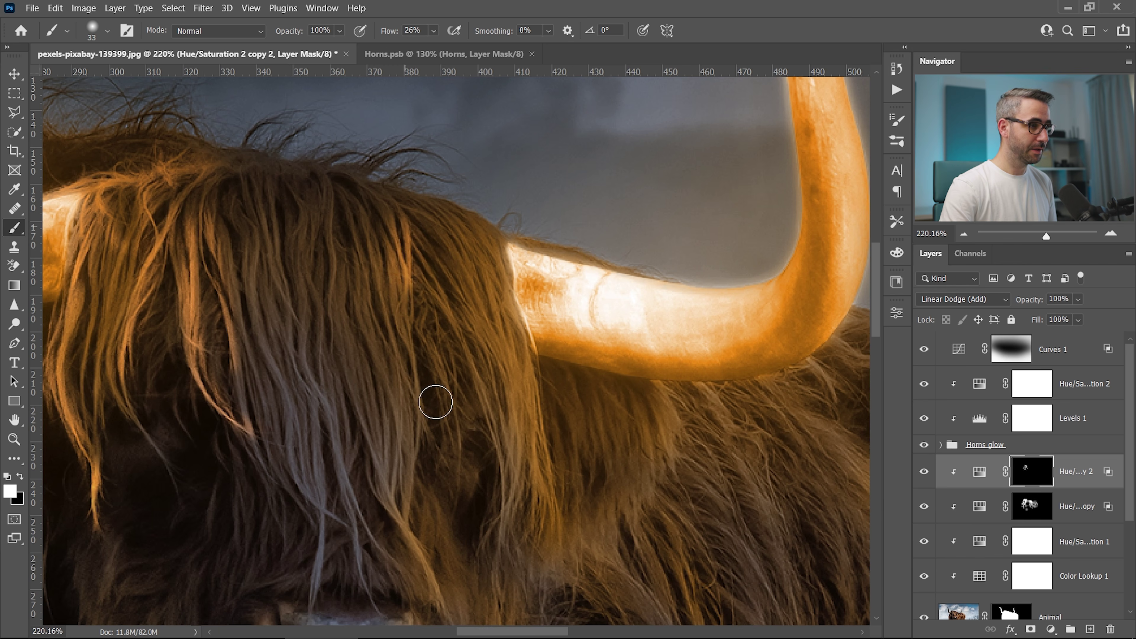
{"action": "mouse_move", "coordinate": [436, 401]}
{"action": "left_mouse_down"}
{"action": "mouse_move", "coordinate": [405, 421]}
{"action": "mouse_move", "coordinate": [561, 409]}
{"action": "mouse_move", "coordinate": [537, 247]}
{"action": "mouse_move", "coordinate": [540, 370]}
{"action": "left_mouse_up"}
{"action": "left_click_drag", "start_coordinate": [635, 461], "coordinate": [630, 536]}
{"action": "key", "text": "bracketright"}
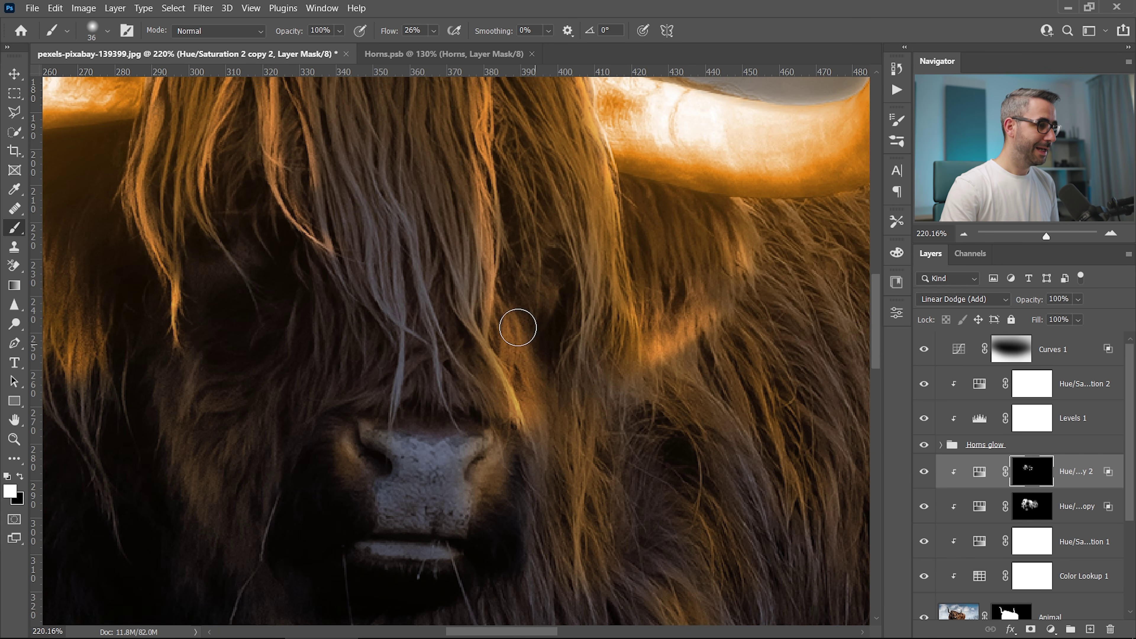
{"action": "left_click_drag", "start_coordinate": [515, 322], "coordinate": [563, 398]}
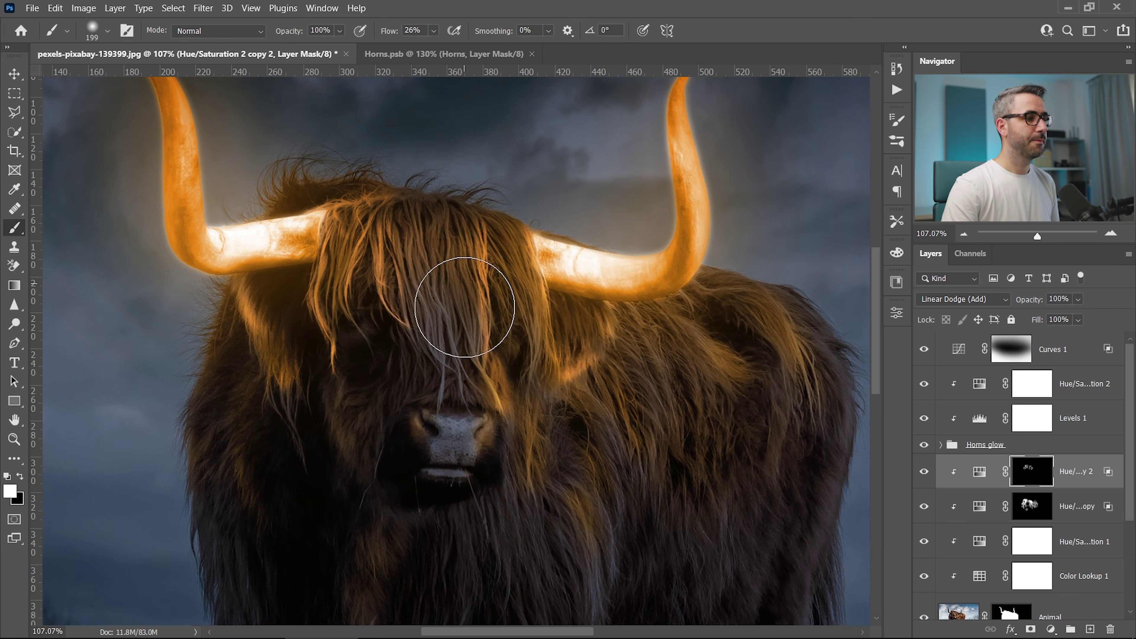
Brush broader highlights over the central forehead hair and the body fur with a larger brush.
{"action": "scroll", "coordinate": [621, 350], "scroll_direction": "down", "scroll_amount": 2}
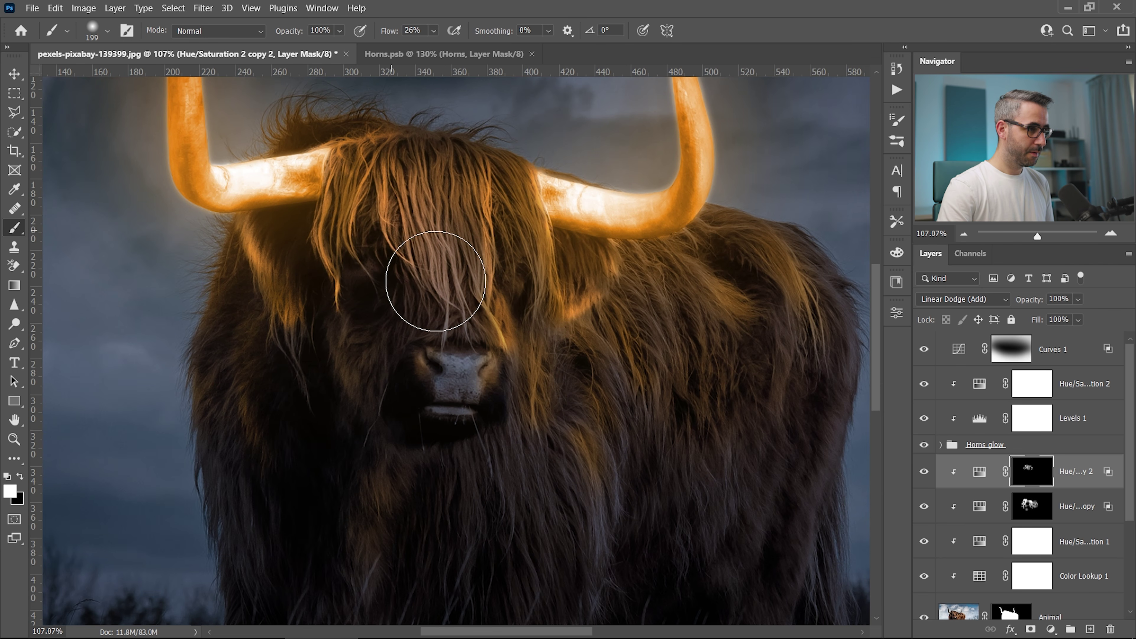
{"action": "left_click_drag", "start_coordinate": [626, 398], "coordinate": [704, 401]}
{"action": "left_click", "coordinate": [716, 463]}
{"action": "left_click_drag", "start_coordinate": [699, 455], "coordinate": [759, 334]}
{"action": "left_click", "coordinate": [368, 270]}
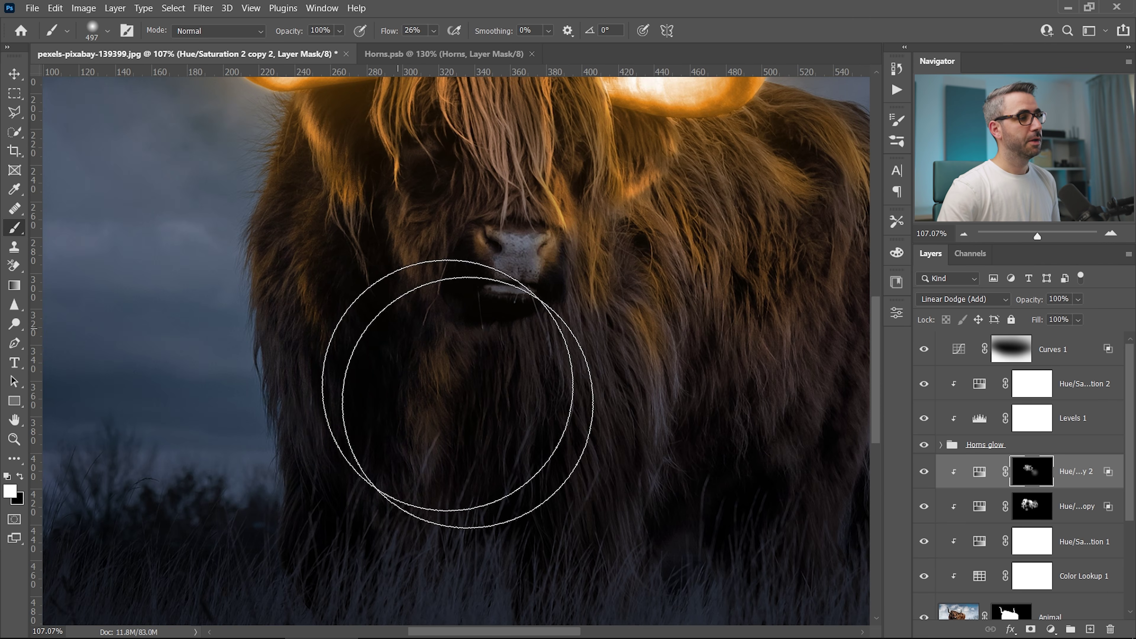
Undo the last brush stroke, lower the brush flow to 13% and add a faint glow across the body with a very large brush.
{"action": "mouse_move", "coordinate": [561, 369]}
{"action": "left_mouse_down"}
{"action": "mouse_move", "coordinate": [639, 399]}
{"action": "mouse_move", "coordinate": [525, 371]}
{"action": "mouse_move", "coordinate": [555, 365]}
{"action": "mouse_move", "coordinate": [522, 378]}
{"action": "mouse_move", "coordinate": [553, 385]}
{"action": "mouse_move", "coordinate": [500, 367]}
{"action": "left_mouse_up"}
{"action": "left_click", "coordinate": [556, 385]}
{"action": "key", "text": "ctrl+z"}
{"action": "left_click_drag", "start_coordinate": [388, 33], "coordinate": [381, 36]}
{"action": "left_click", "coordinate": [537, 368]}
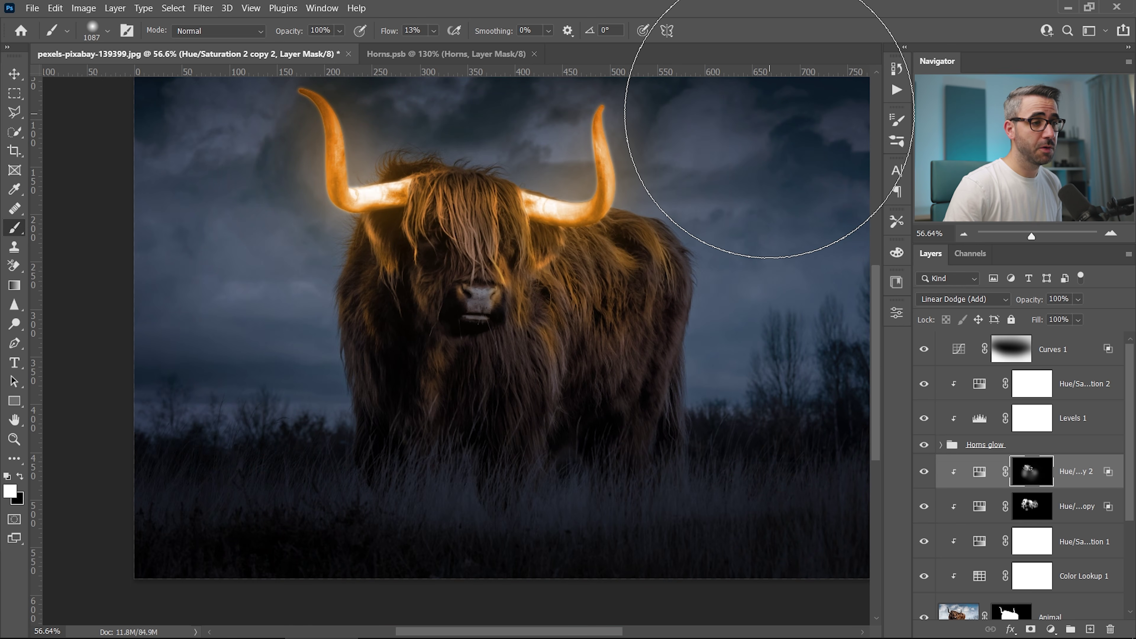
Set the Hue/Saturation 2 copy's Lightness to +13 and raise the Lightness of Hue/Saturation 2 copy 2.
{"action": "left_click", "coordinate": [979, 471]}
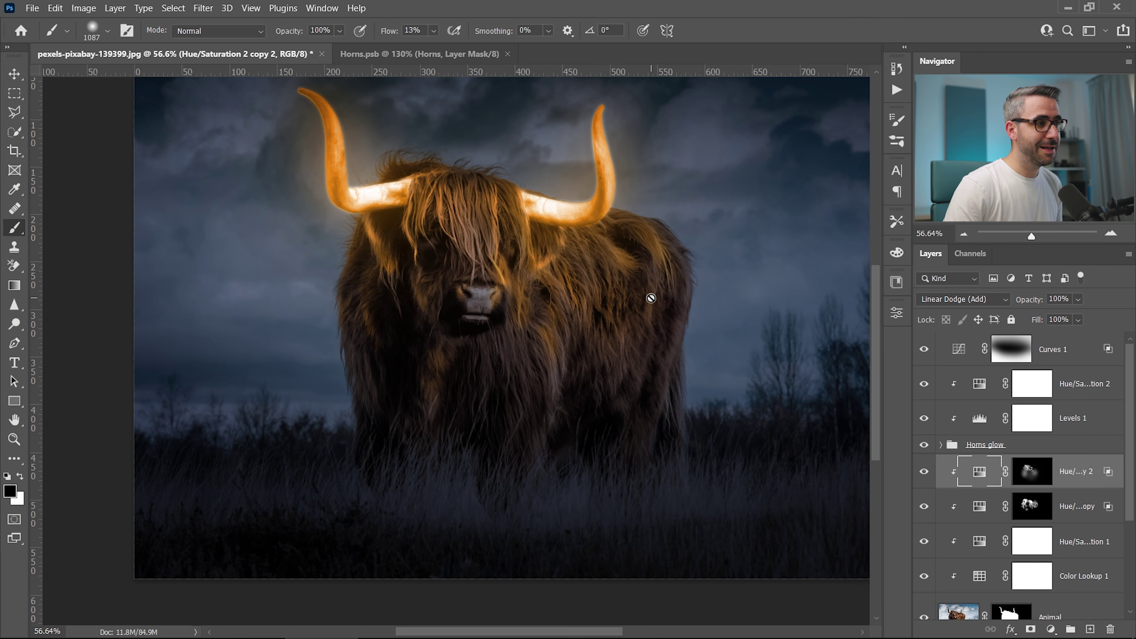
{"action": "double_click", "coordinate": [981, 508]}
{"action": "left_click_drag", "start_coordinate": [782, 471], "coordinate": [784, 472]}
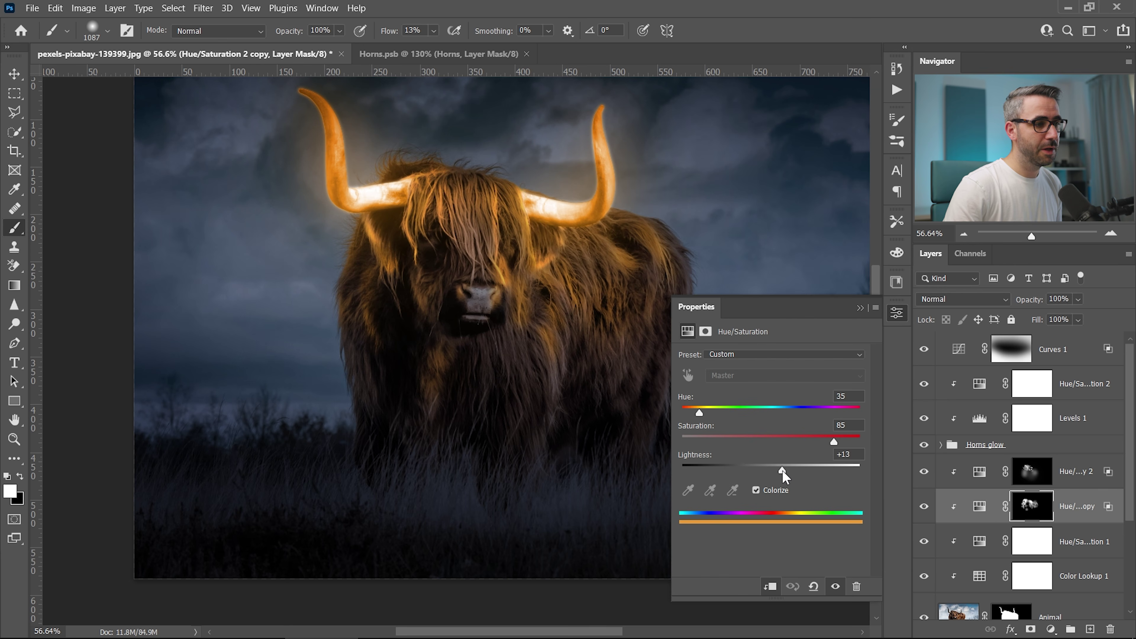
{"action": "double_click", "coordinate": [979, 471]}
{"action": "left_click_drag", "start_coordinate": [776, 470], "coordinate": [783, 471]}
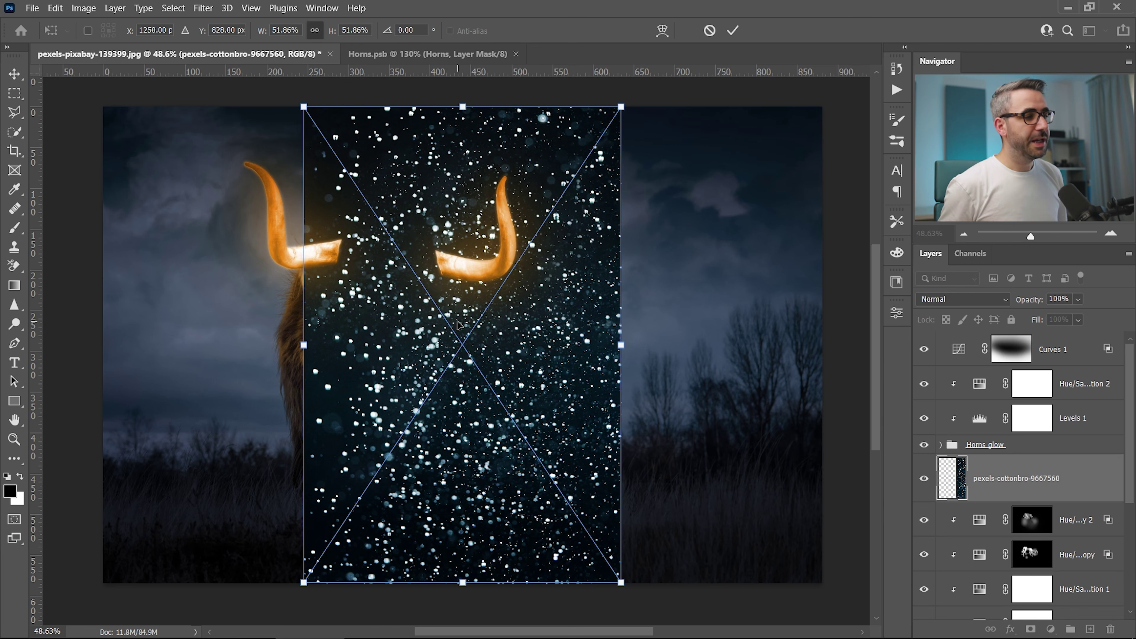
Commit the placed pexels-cottonbro-9667560 particle image beneath the Horns glow group and set its blend mode to Screen.
{"action": "key", "text": "Return"}
{"action": "key", "text": "b"}
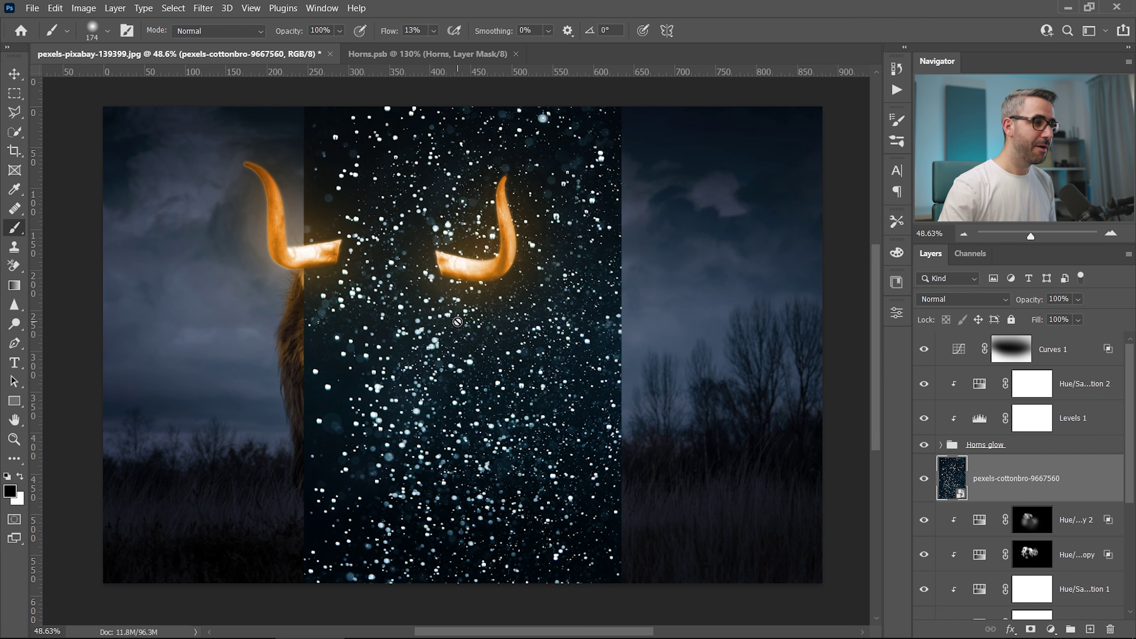
{"action": "left_click", "coordinate": [15, 74]}
{"action": "left_click", "coordinate": [971, 299]}
{"action": "left_click", "coordinate": [946, 394]}
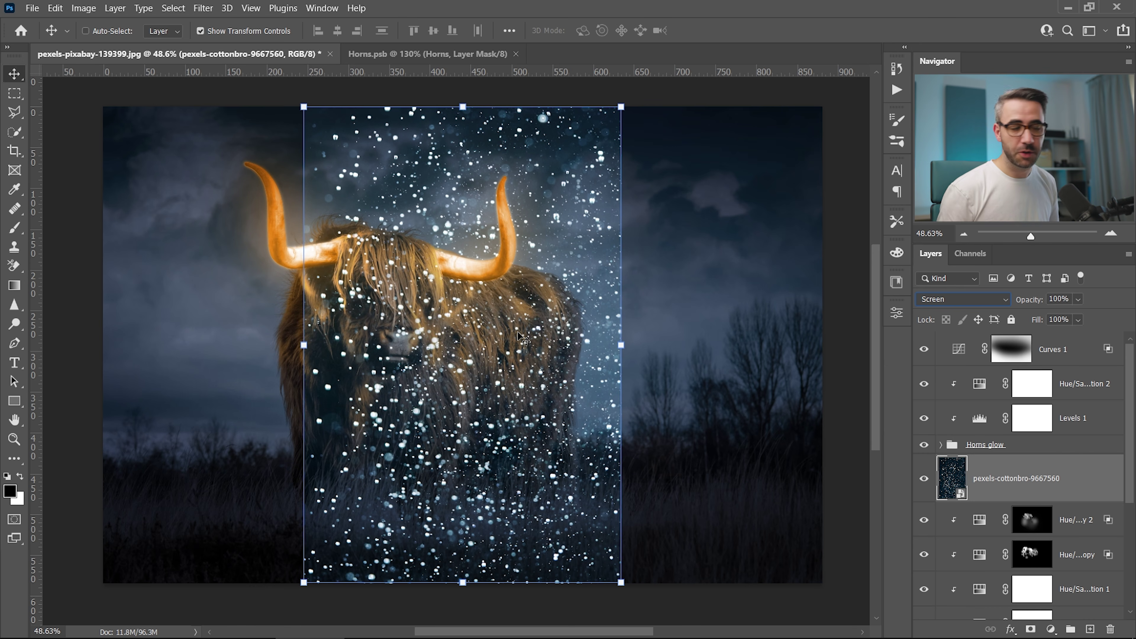
Scale the particle image down proportionally and position it around the right horn and the animal's shoulder.
{"action": "left_click_drag", "start_coordinate": [463, 583], "coordinate": [463, 309]}
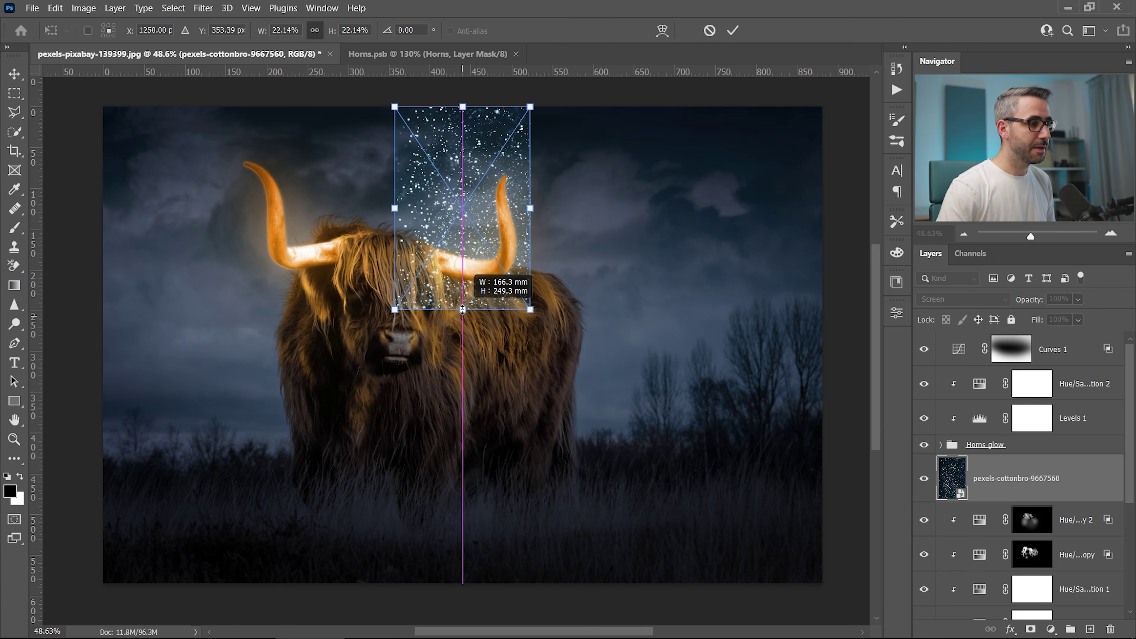
{"action": "left_click_drag", "start_coordinate": [544, 322], "coordinate": [537, 296]}
{"action": "key", "text": "Return"}
Rasterize the particle layer and place a duplicate of it over the left horn, beside the original.
{"action": "right_click", "coordinate": [1087, 479]}
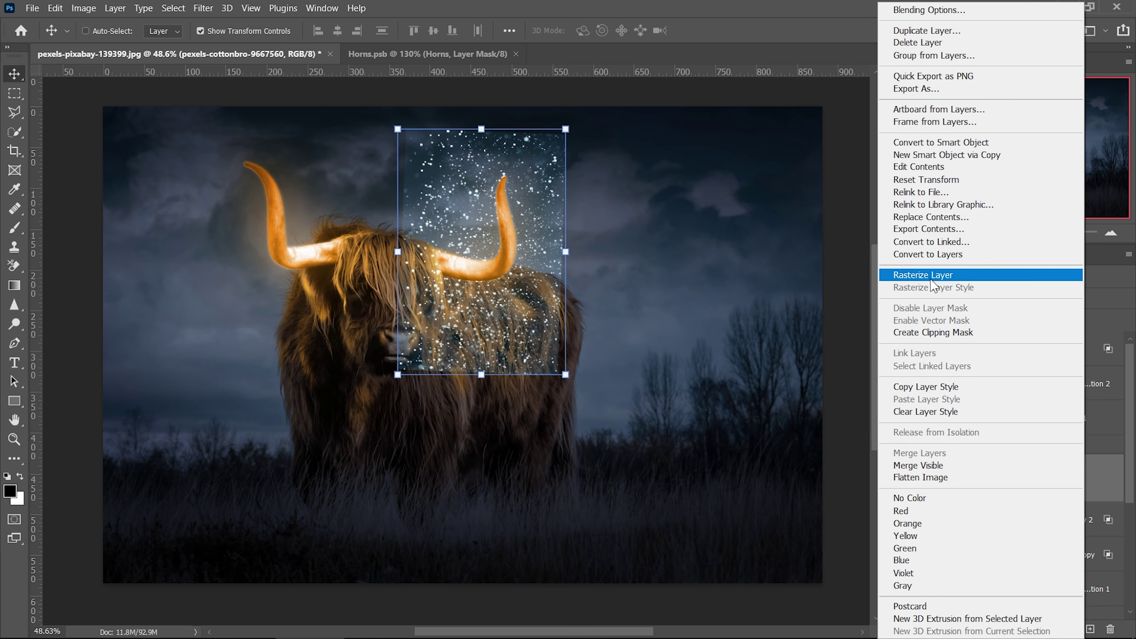
{"action": "left_click", "coordinate": [930, 276]}
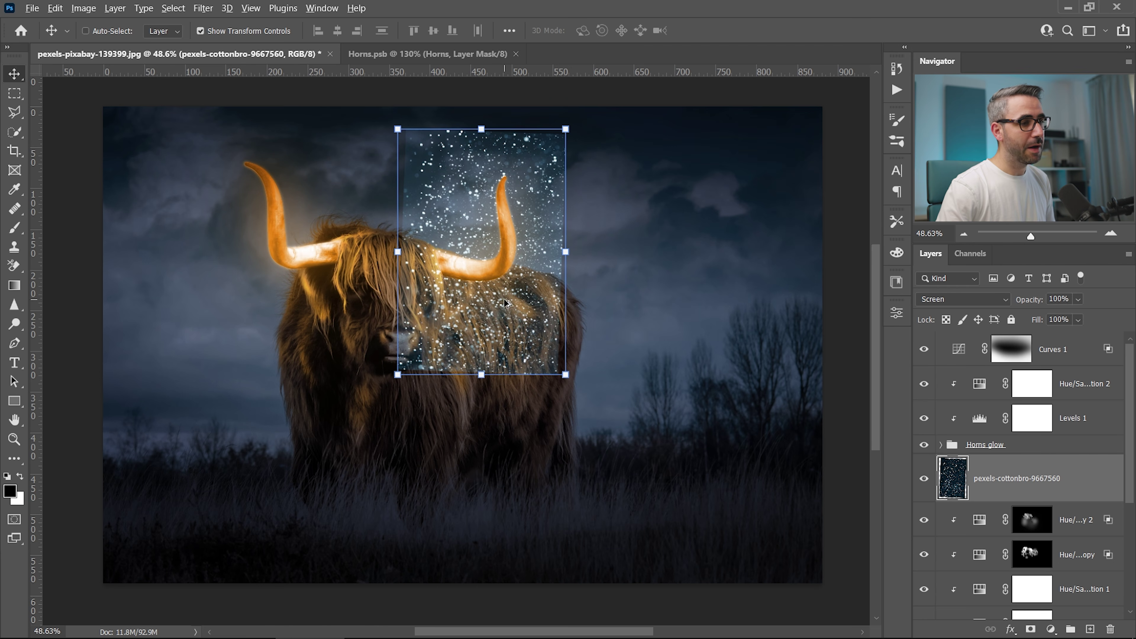
{"action": "left_click_drag", "start_coordinate": [508, 303], "coordinate": [335, 297]}
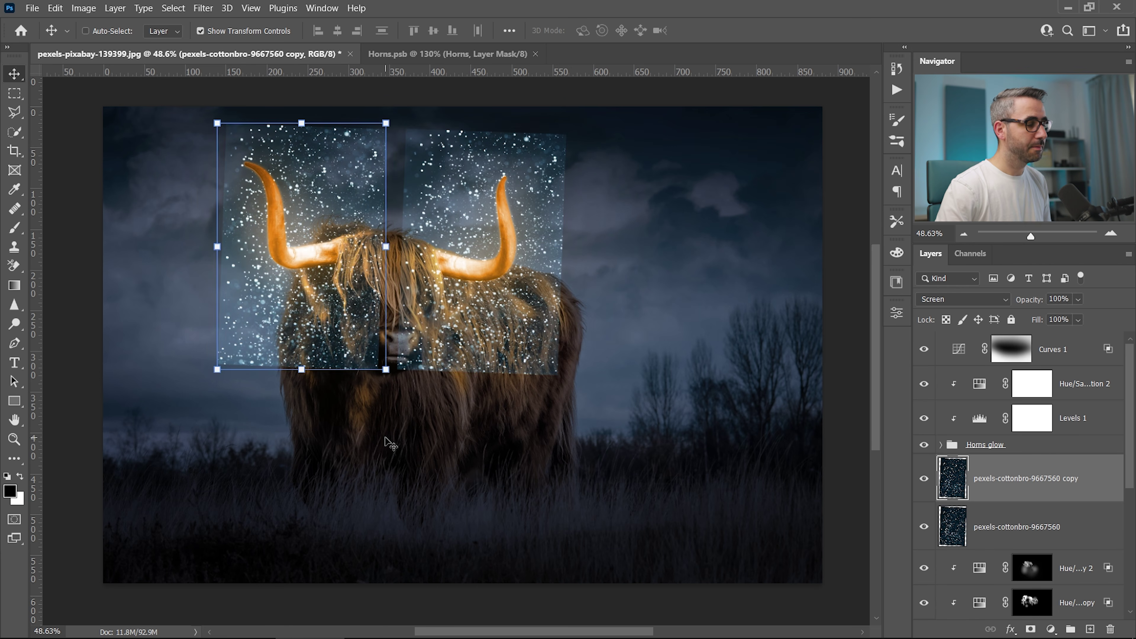
Merge the two particle layers into one and set the merged layer's blend mode to Screen.
{"action": "key", "text": "m"}
{"action": "left_click", "coordinate": [1092, 526], "text": "shift"}
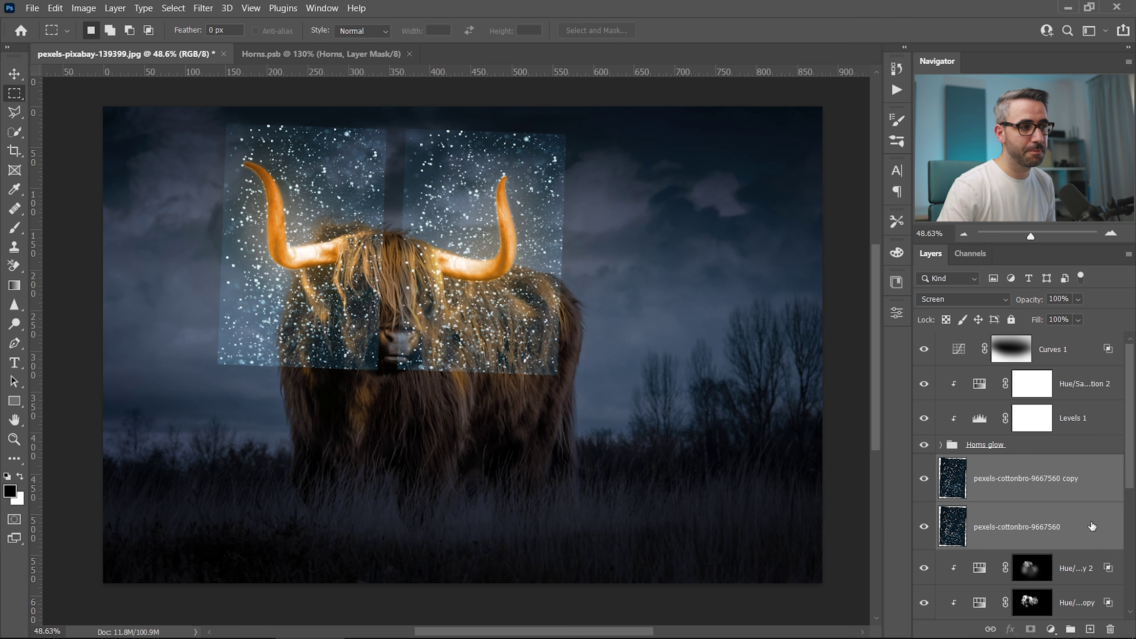
{"action": "right_click", "coordinate": [1089, 525]}
{"action": "left_click", "coordinate": [971, 453]}
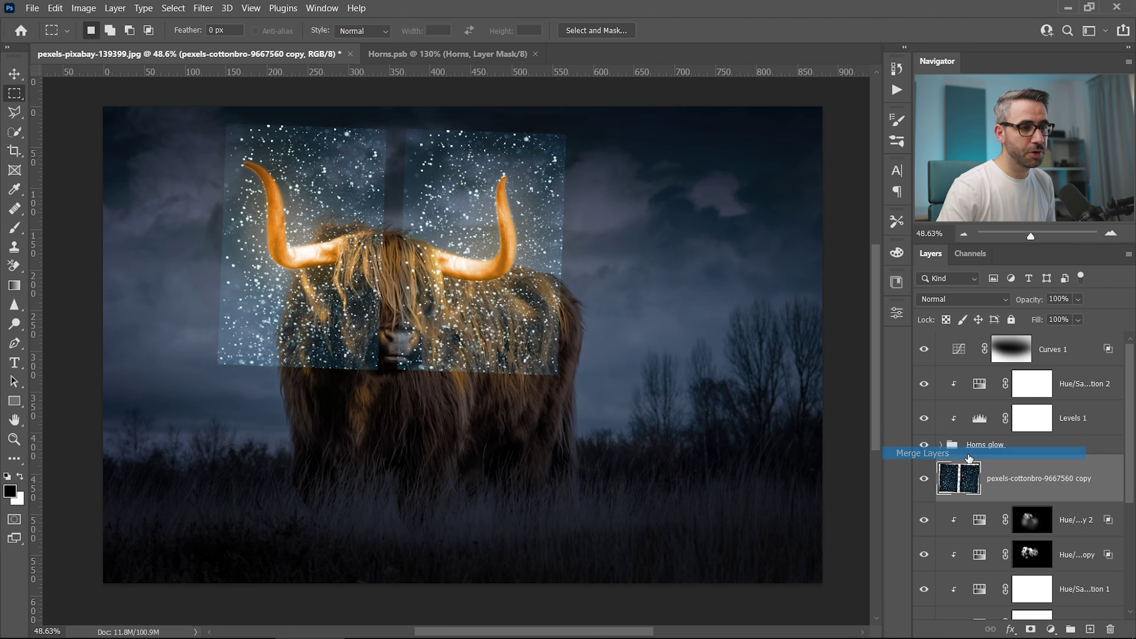
{"action": "left_click", "coordinate": [963, 299]}
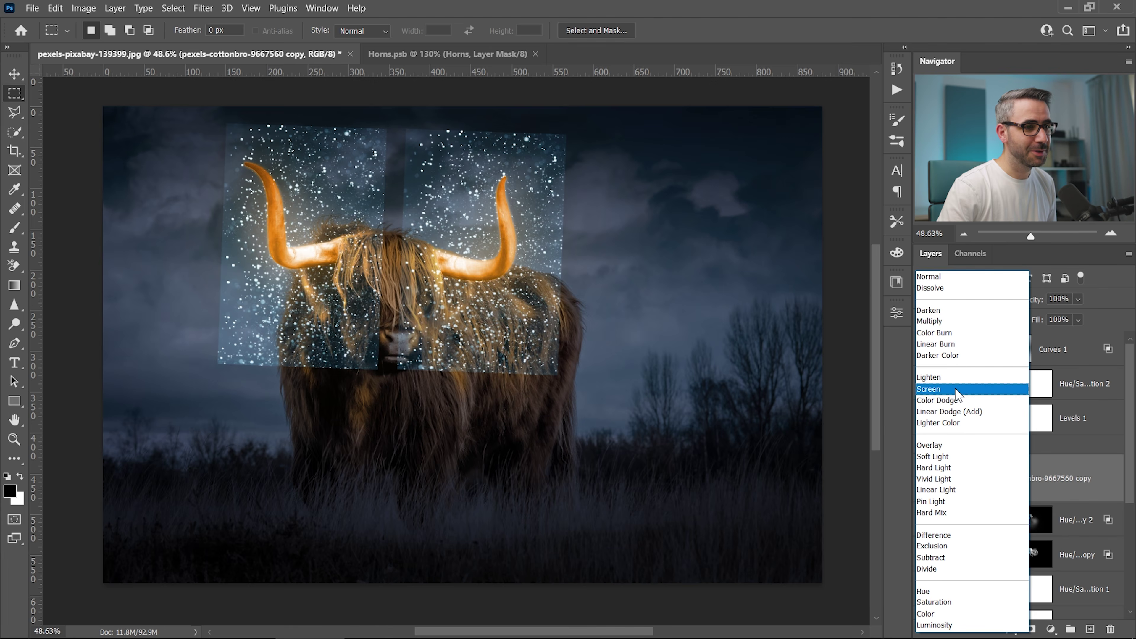
{"action": "left_click", "coordinate": [955, 394]}
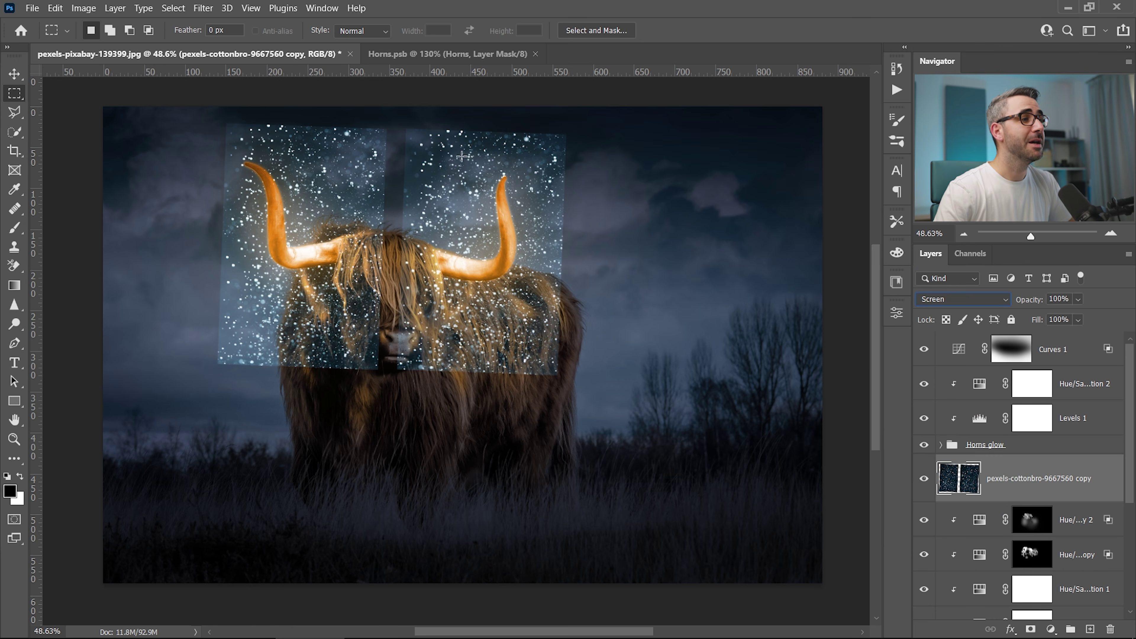
Add a Levels adjustment clipped to the merged particle layer, raising the input black point and lowering the input white point.
{"action": "left_click", "coordinate": [1051, 629]}
{"action": "left_click", "coordinate": [1073, 438]}
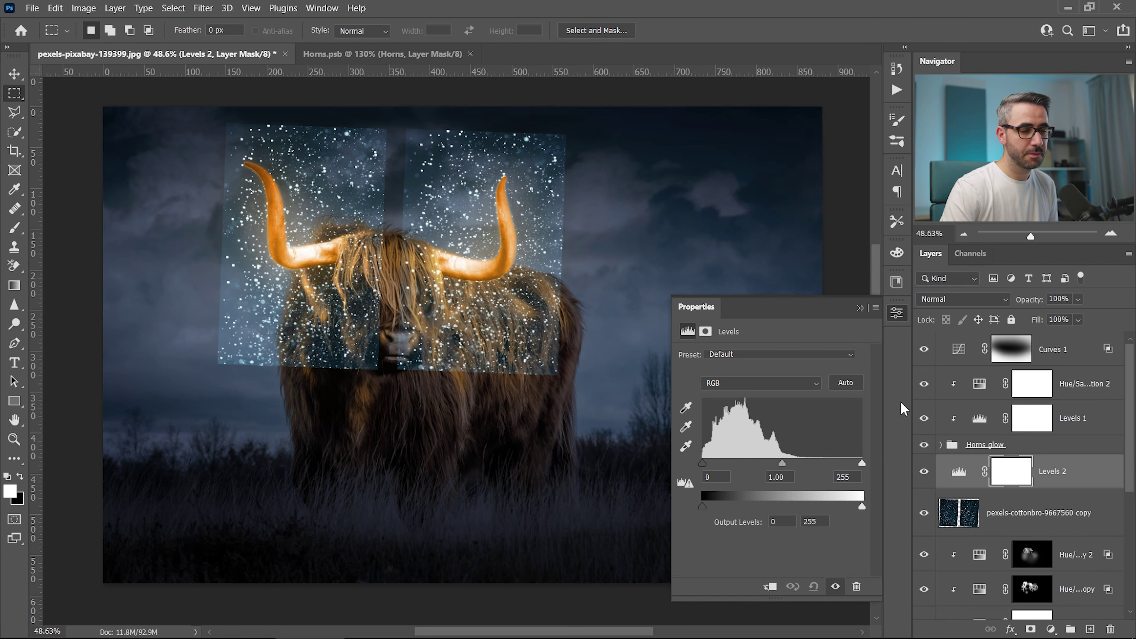
{"action": "left_click", "coordinate": [972, 487], "text": "alt"}
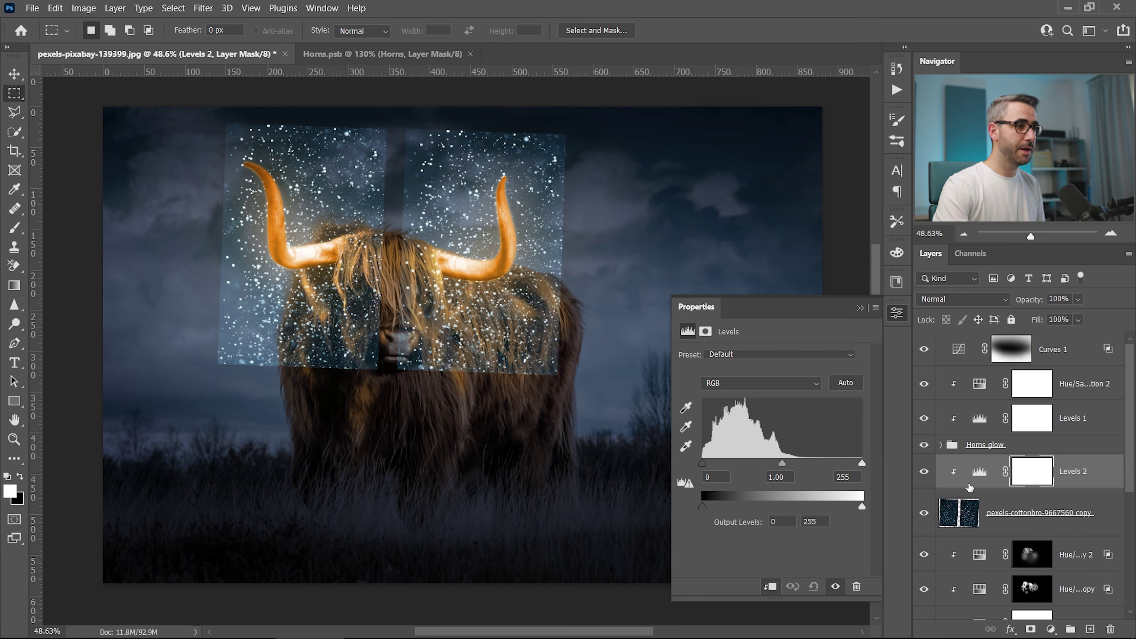
{"action": "left_click", "coordinate": [973, 481]}
{"action": "left_click_drag", "start_coordinate": [703, 463], "coordinate": [727, 464]}
{"action": "mouse_move", "coordinate": [846, 463]}
{"action": "left_mouse_down"}
{"action": "mouse_move", "coordinate": [823, 463]}
{"action": "mouse_move", "coordinate": [839, 467]}
{"action": "left_mouse_up"}
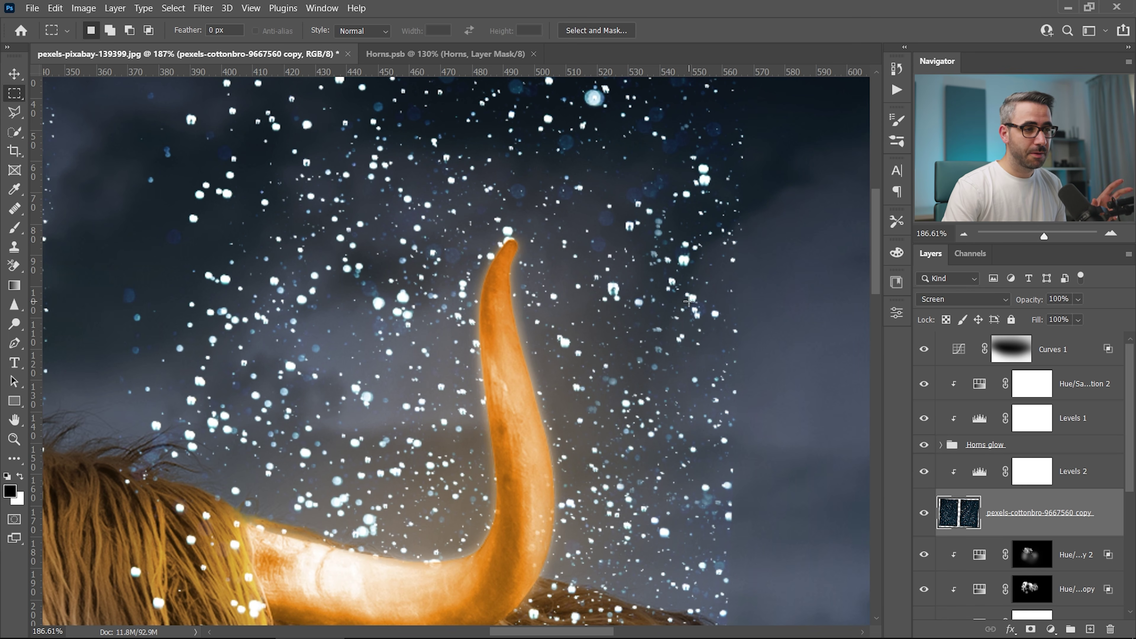
Add a Hue/Saturation adjustment clipped to the particle layer, with Colorize on, Hue 41 and Saturation 75.
{"action": "left_click", "coordinate": [1051, 631]}
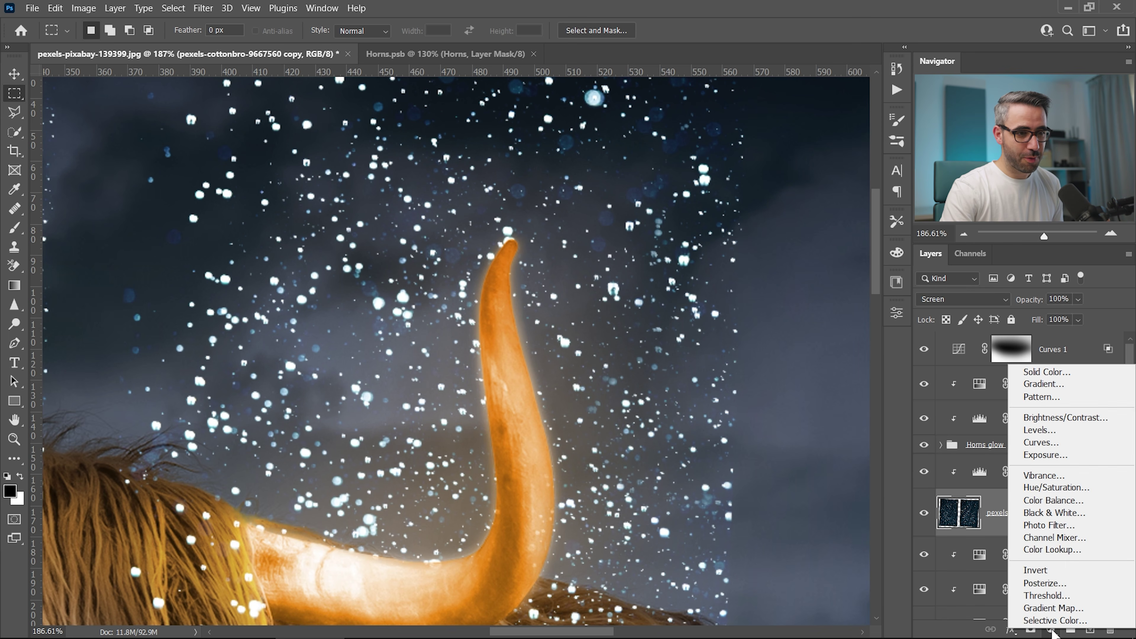
{"action": "left_click", "coordinate": [1055, 490]}
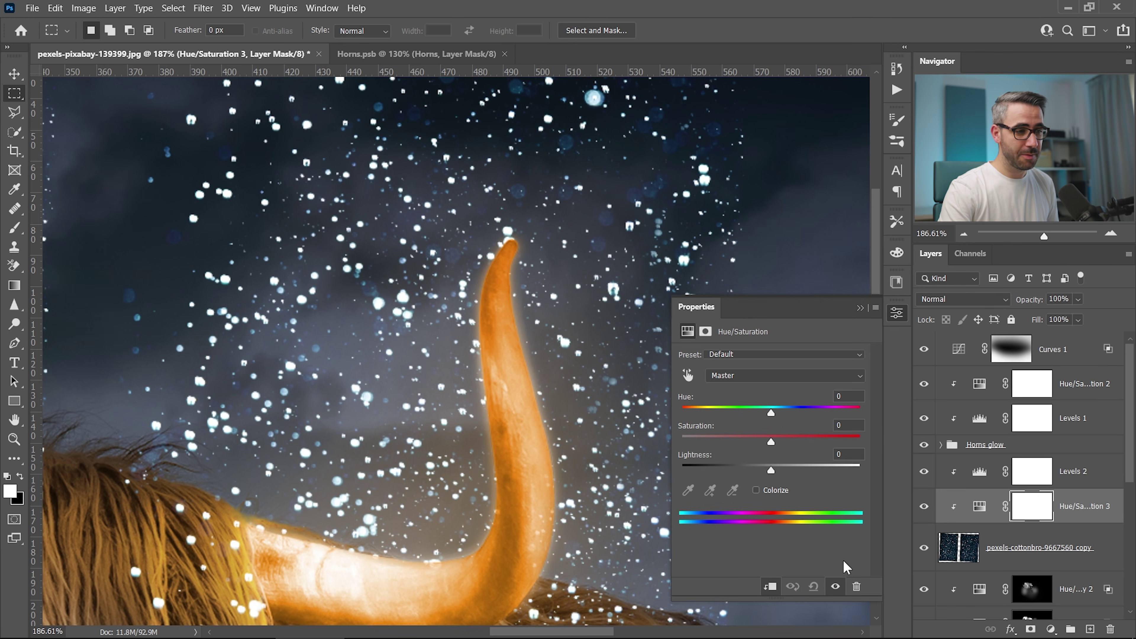
{"action": "left_click", "coordinate": [756, 490]}
{"action": "left_click_drag", "start_coordinate": [727, 441], "coordinate": [816, 447]}
{"action": "left_click_drag", "start_coordinate": [678, 413], "coordinate": [705, 414]}
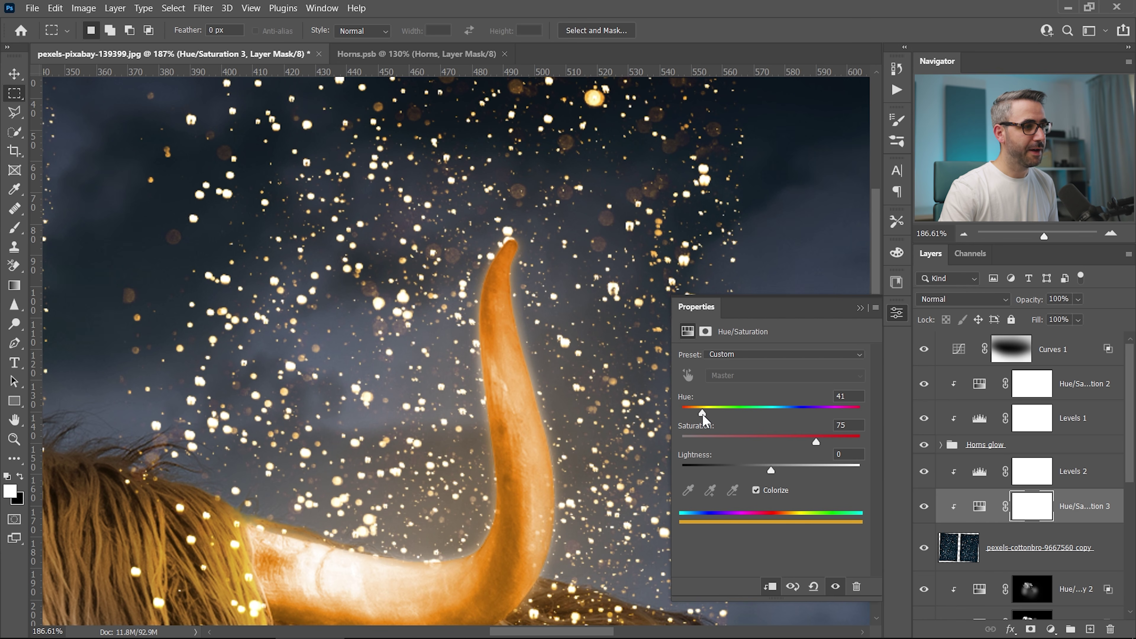
{"action": "left_click", "coordinate": [902, 312]}
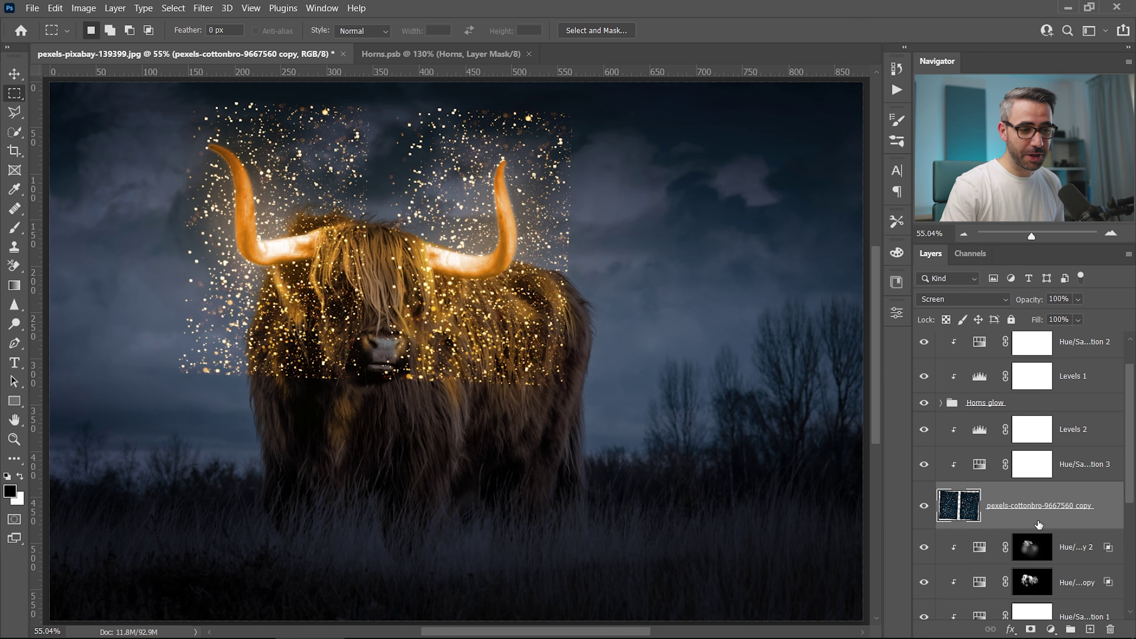
Hide the particles with an inverted black layer mask and prepare a soft white brush with 7% flow.
{"action": "left_click", "coordinate": [1031, 629]}
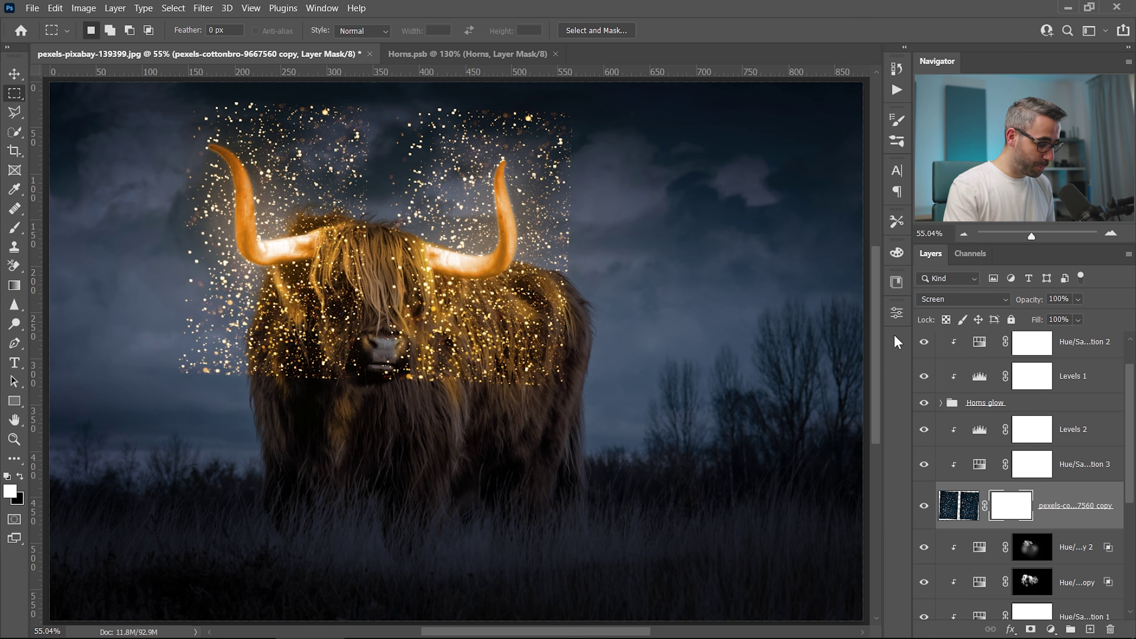
{"action": "key", "text": "ctrl+i"}
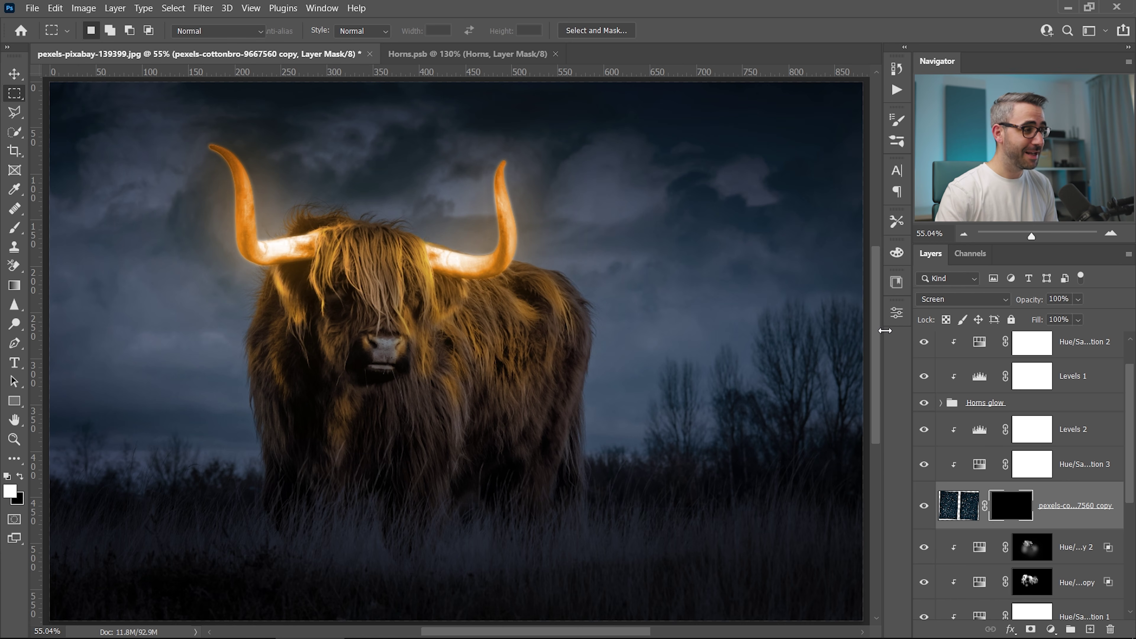
{"action": "key", "text": "b"}
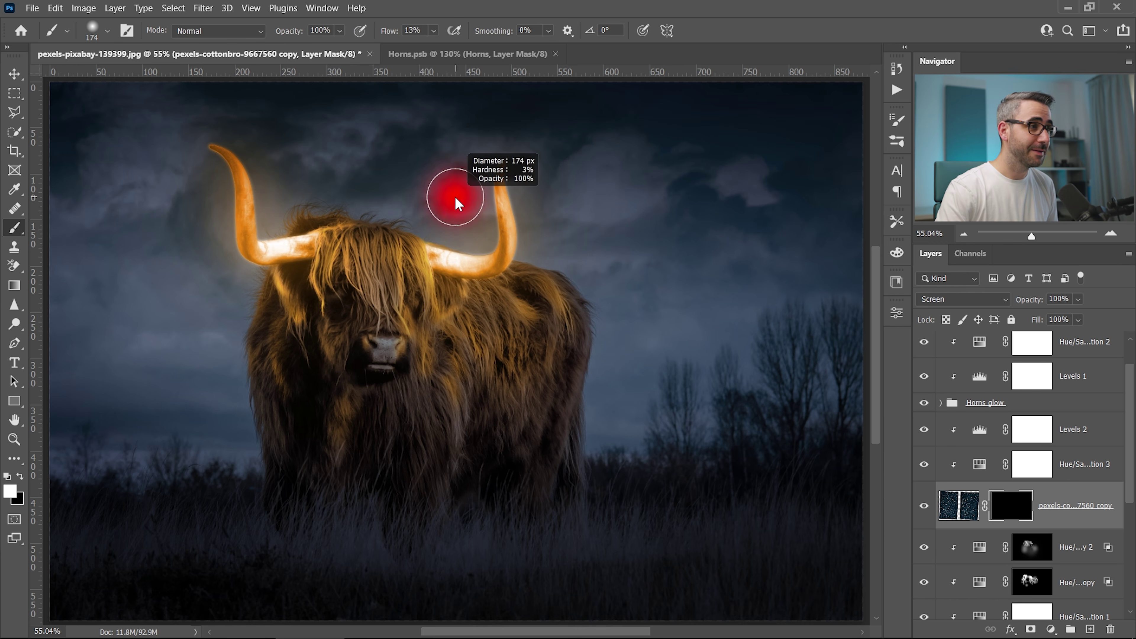
{"action": "left_click_drag", "start_coordinate": [509, 155], "coordinate": [565, 164]}
{"action": "left_click_drag", "start_coordinate": [389, 34], "coordinate": [382, 35]}
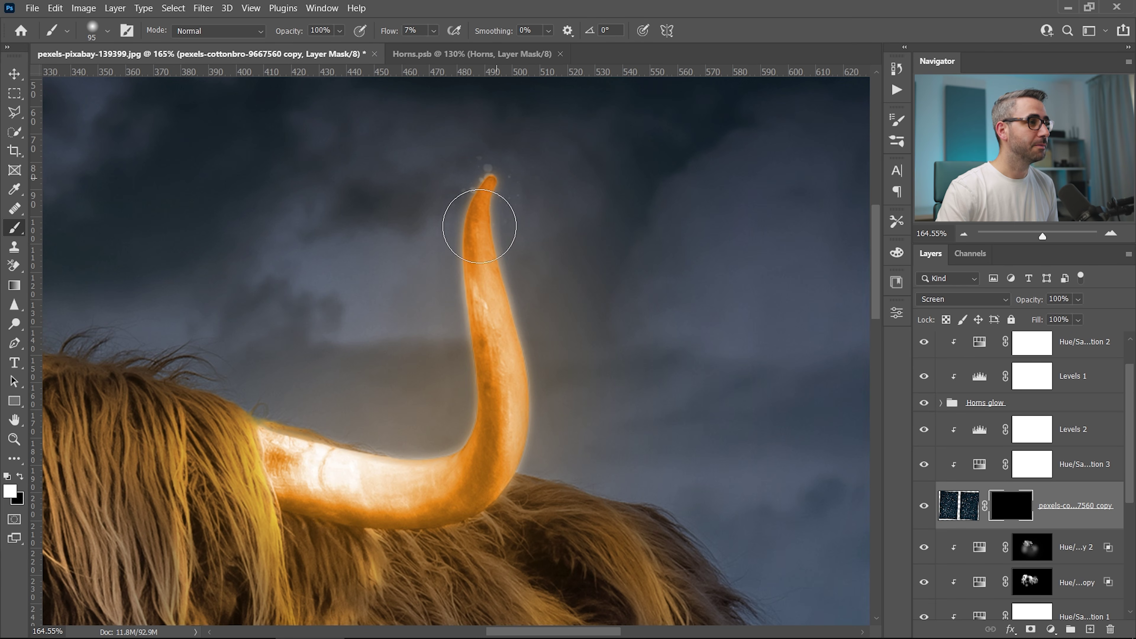
Paint white on the particle mask along the right horn to reveal glowing particles around its tip and curve.
{"action": "left_click_drag", "start_coordinate": [485, 204], "coordinate": [515, 400]}
{"action": "left_click_drag", "start_coordinate": [489, 299], "coordinate": [478, 286]}
{"action": "mouse_move", "coordinate": [485, 198]}
{"action": "left_mouse_down"}
{"action": "mouse_move", "coordinate": [499, 451]}
{"action": "mouse_move", "coordinate": [393, 465]}
{"action": "mouse_move", "coordinate": [489, 491]}
{"action": "mouse_move", "coordinate": [469, 481]}
{"action": "mouse_move", "coordinate": [490, 439]}
{"action": "left_mouse_up"}
{"action": "left_click_drag", "start_coordinate": [448, 264], "coordinate": [476, 265]}
{"action": "left_click_drag", "start_coordinate": [493, 249], "coordinate": [523, 411]}
Reveal particles around the left horn, from its tip down to its base, by painting white on the particle mask.
{"action": "left_click_drag", "start_coordinate": [348, 444], "coordinate": [827, 398]}
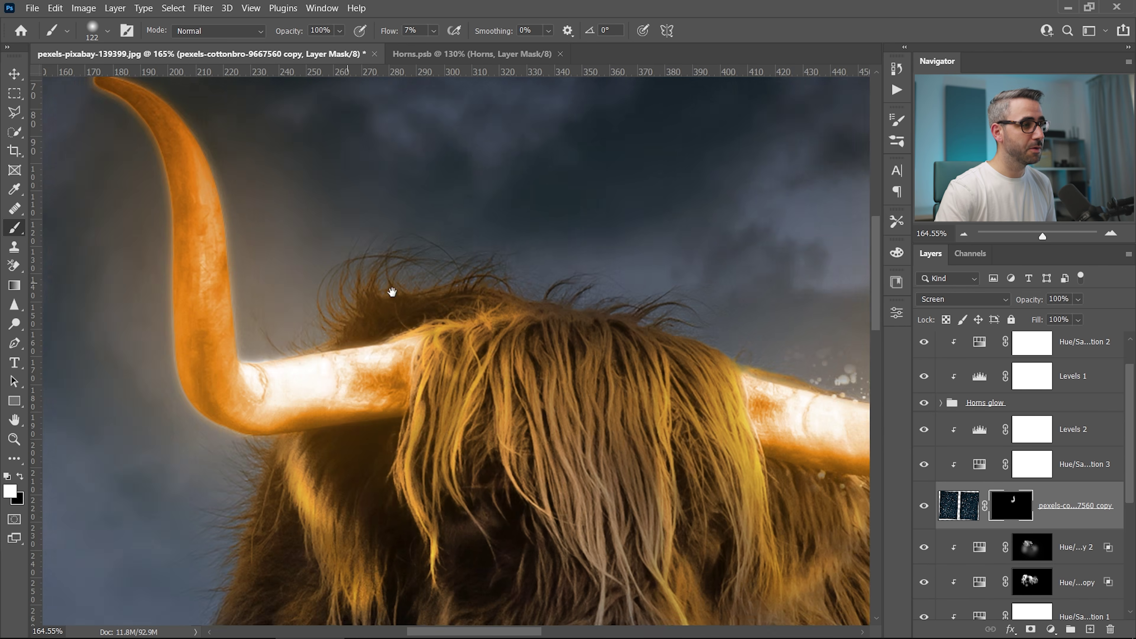
{"action": "left_click_drag", "start_coordinate": [342, 282], "coordinate": [562, 358]}
{"action": "left_click_drag", "start_coordinate": [598, 435], "coordinate": [577, 434]}
{"action": "mouse_move", "coordinate": [550, 428]}
{"action": "left_mouse_down"}
{"action": "mouse_move", "coordinate": [462, 413]}
{"action": "mouse_move", "coordinate": [304, 157]}
{"action": "mouse_move", "coordinate": [396, 371]}
{"action": "mouse_move", "coordinate": [442, 372]}
{"action": "mouse_move", "coordinate": [371, 204]}
{"action": "left_mouse_up"}
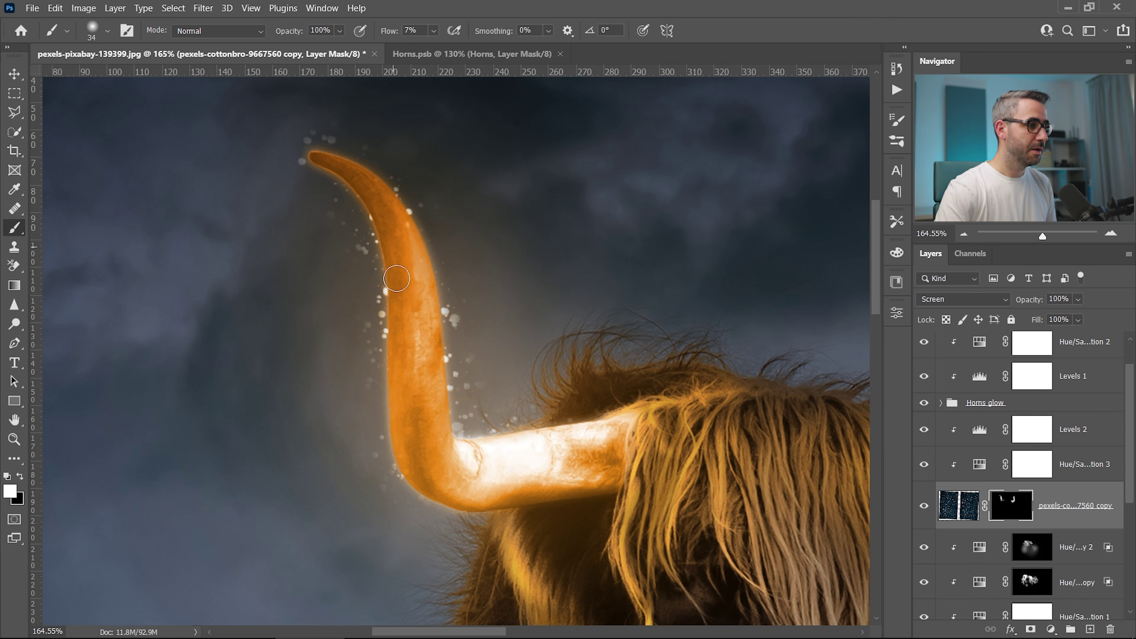
{"action": "left_click_drag", "start_coordinate": [380, 383], "coordinate": [451, 383]}
{"action": "mouse_move", "coordinate": [337, 187]}
{"action": "left_mouse_down"}
{"action": "mouse_move", "coordinate": [434, 245]}
{"action": "mouse_move", "coordinate": [461, 397]}
{"action": "left_mouse_up"}
{"action": "key", "text": "ctrl+minus"}
{"action": "key", "text": "ctrl+minus"}
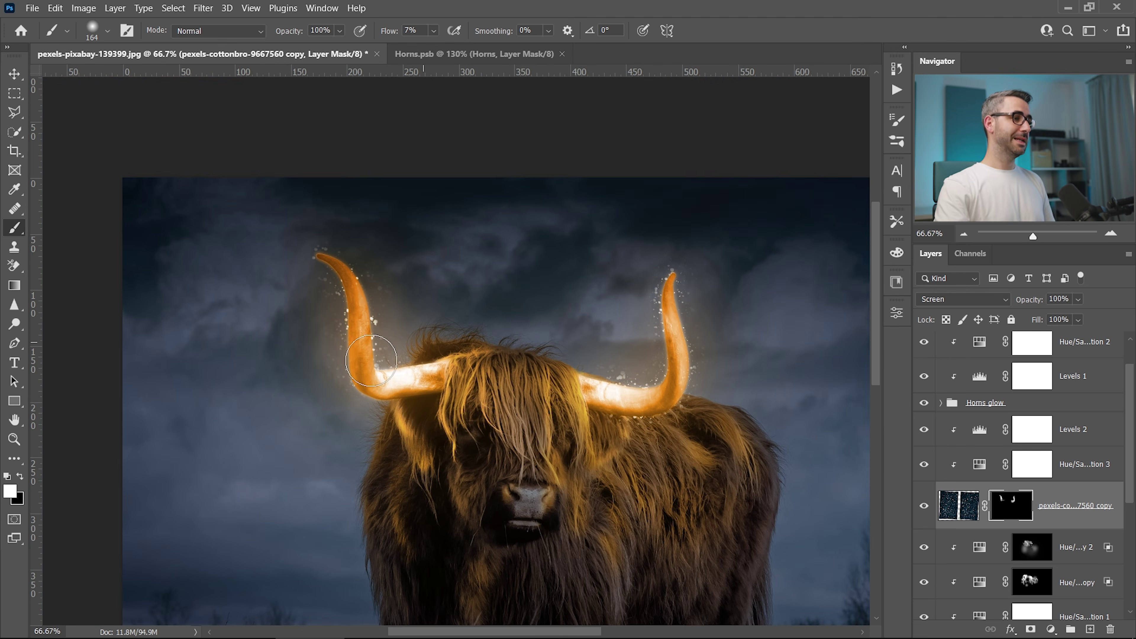
Refine the particle mask around the right horn, painting black to hide faint stray particles above its base.
{"action": "left_click_drag", "start_coordinate": [713, 468], "coordinate": [611, 361]}
{"action": "left_click_drag", "start_coordinate": [517, 257], "coordinate": [577, 270]}
{"action": "left_click_drag", "start_coordinate": [499, 183], "coordinate": [431, 179]}
{"action": "key", "text": "x"}
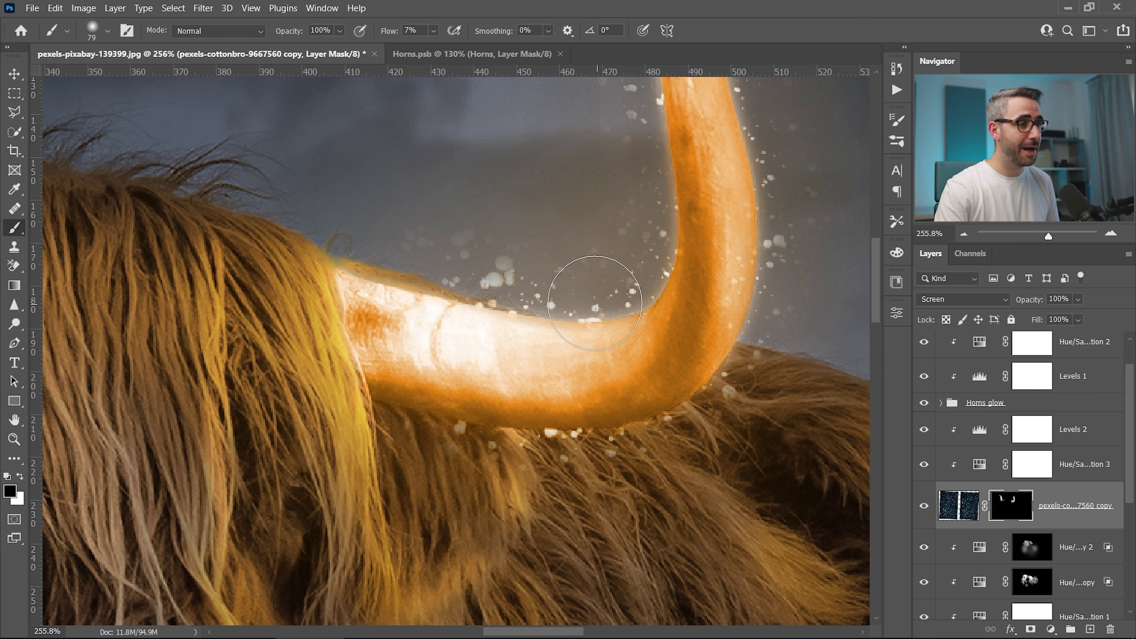
{"action": "left_click_drag", "start_coordinate": [490, 204], "coordinate": [472, 218]}
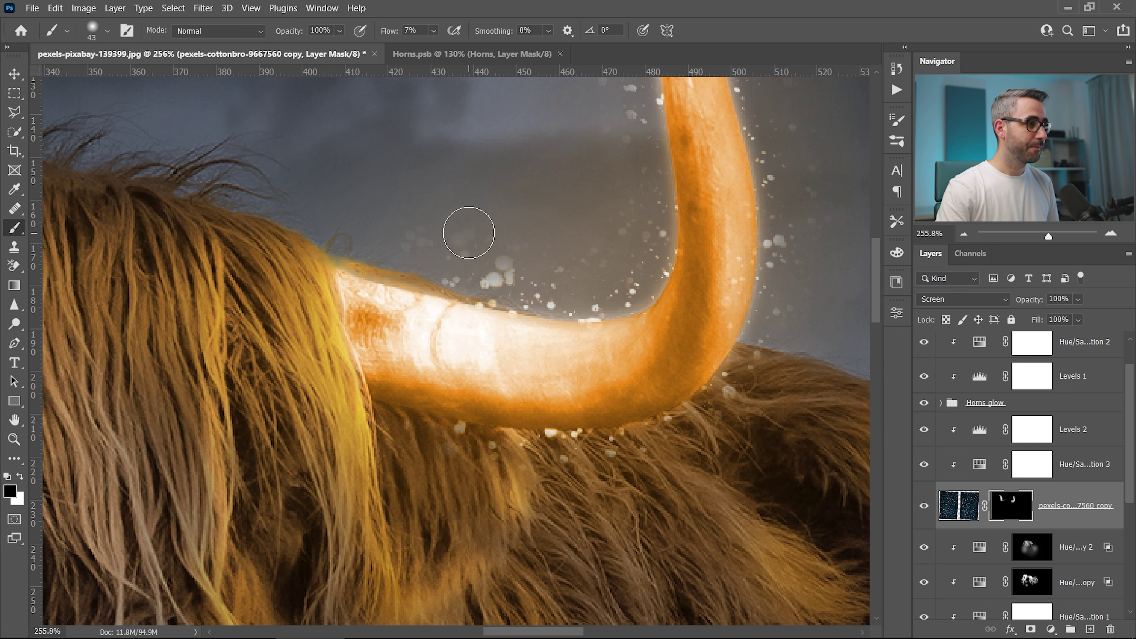
{"action": "mouse_move", "coordinate": [420, 244]}
{"action": "left_mouse_down"}
{"action": "mouse_move", "coordinate": [427, 234]}
{"action": "mouse_move", "coordinate": [472, 250]}
{"action": "mouse_move", "coordinate": [466, 242]}
{"action": "left_mouse_up"}
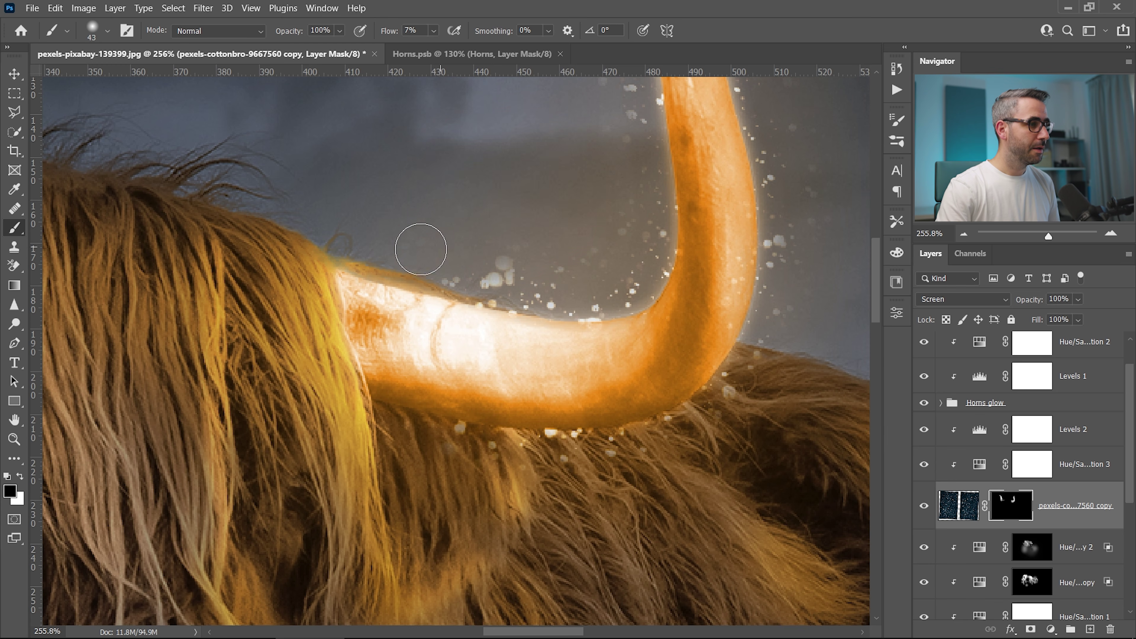
Paint white with a small brush on the particle mask to brighten the particles just above the right horn's base.
{"action": "key", "text": "x"}
{"action": "left_click_drag", "start_coordinate": [494, 275], "coordinate": [481, 274]}
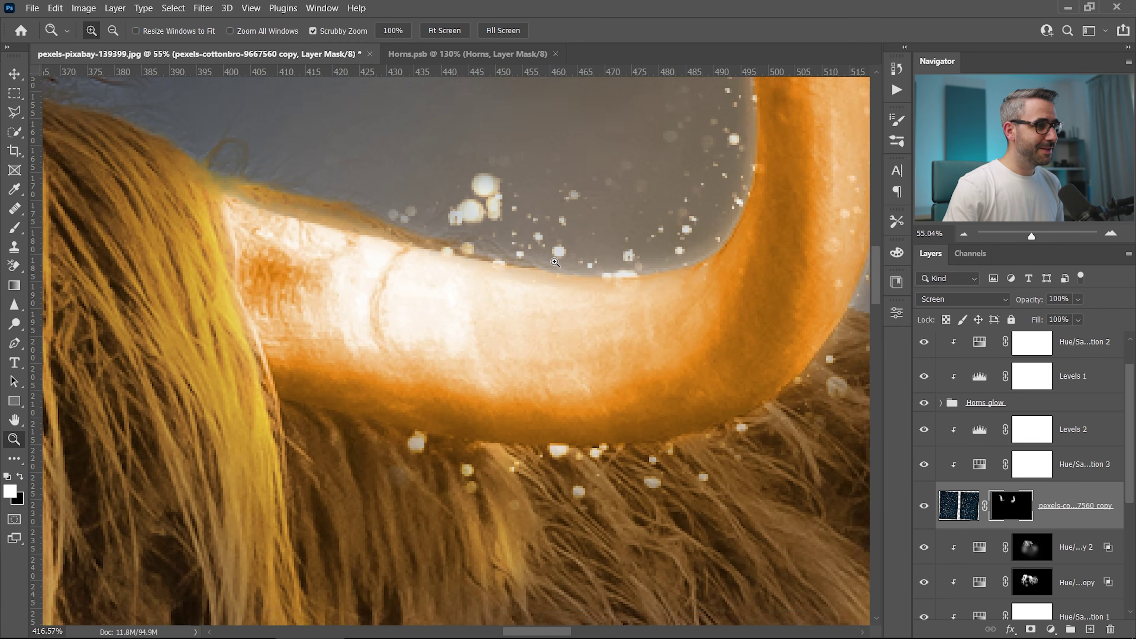
{"action": "scroll", "coordinate": [420, 228], "scroll_direction": "up", "scroll_amount": 3}
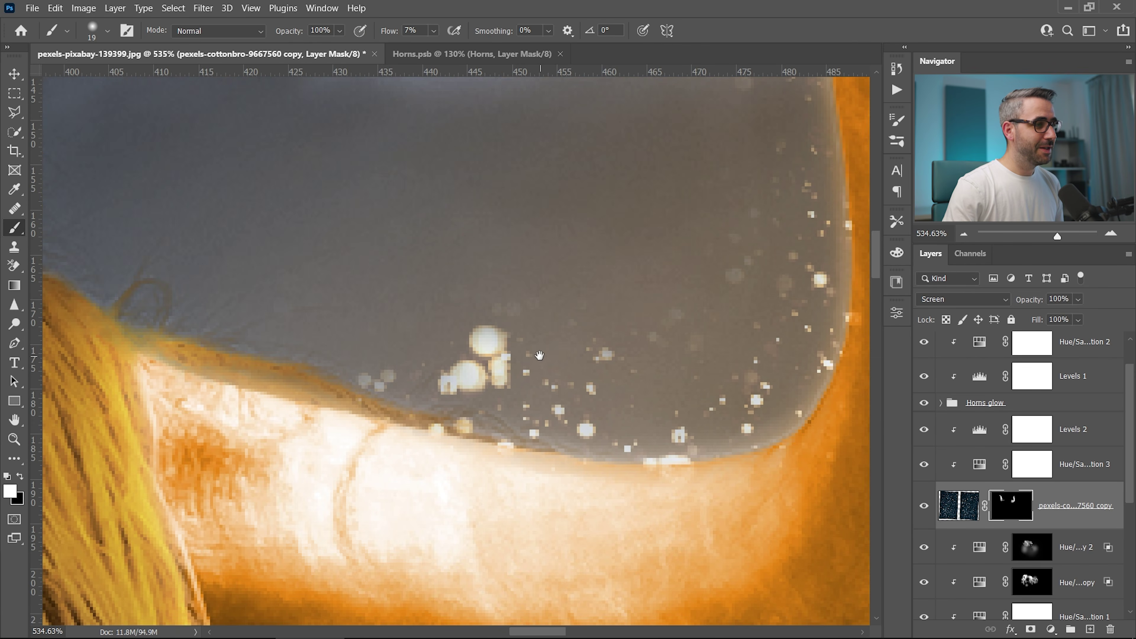
{"action": "left_click_drag", "start_coordinate": [429, 230], "coordinate": [466, 237]}
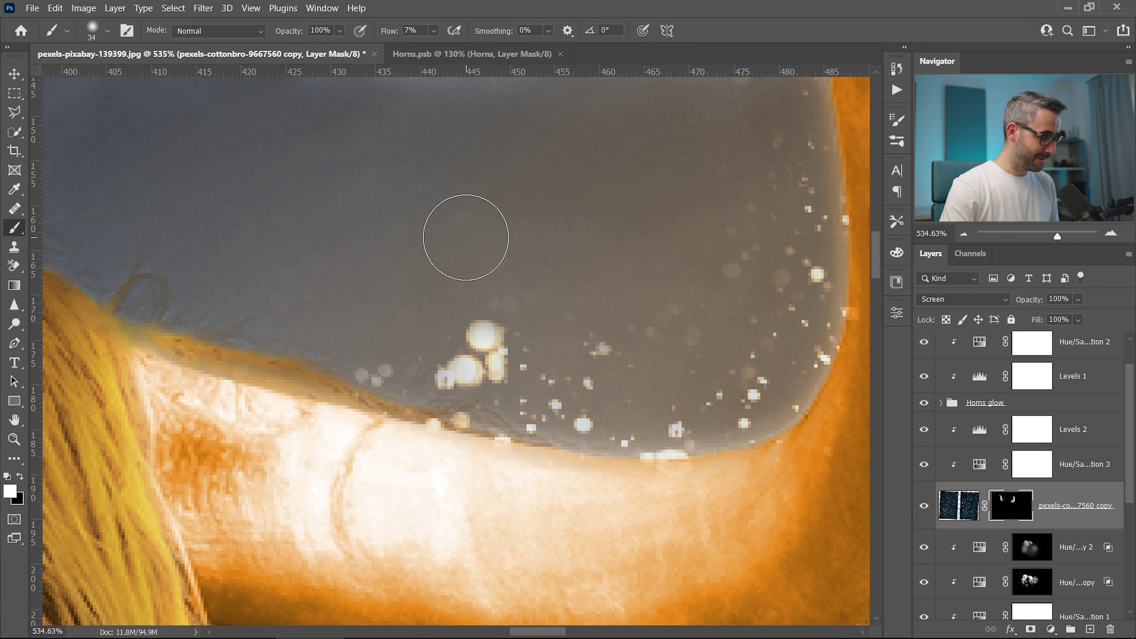